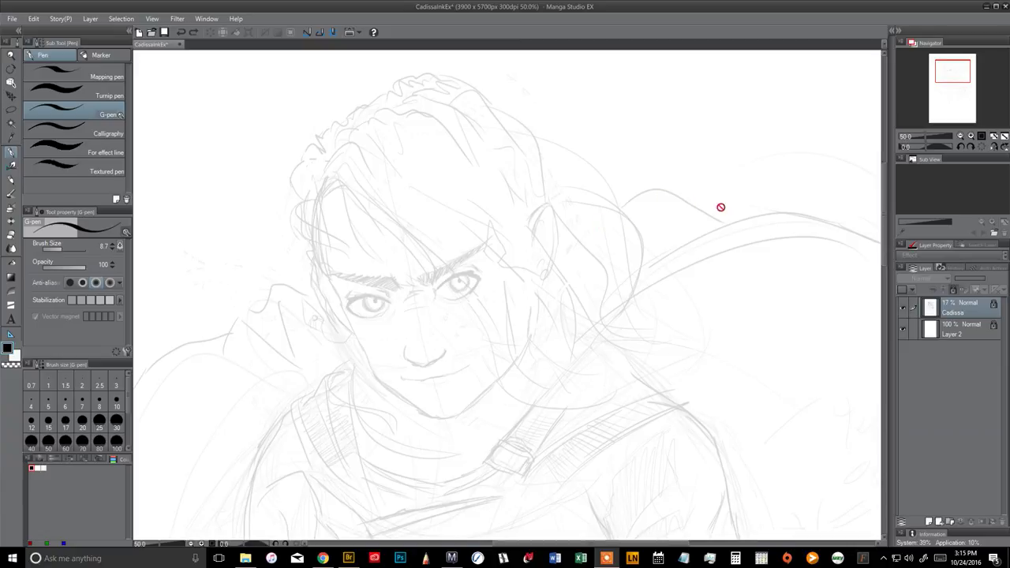
Add a vector layer and a raster layer above the Cadissa sketch, placing the vector layer on top and selecting the raster one.
{"action": "left_click", "coordinate": [938, 523]}
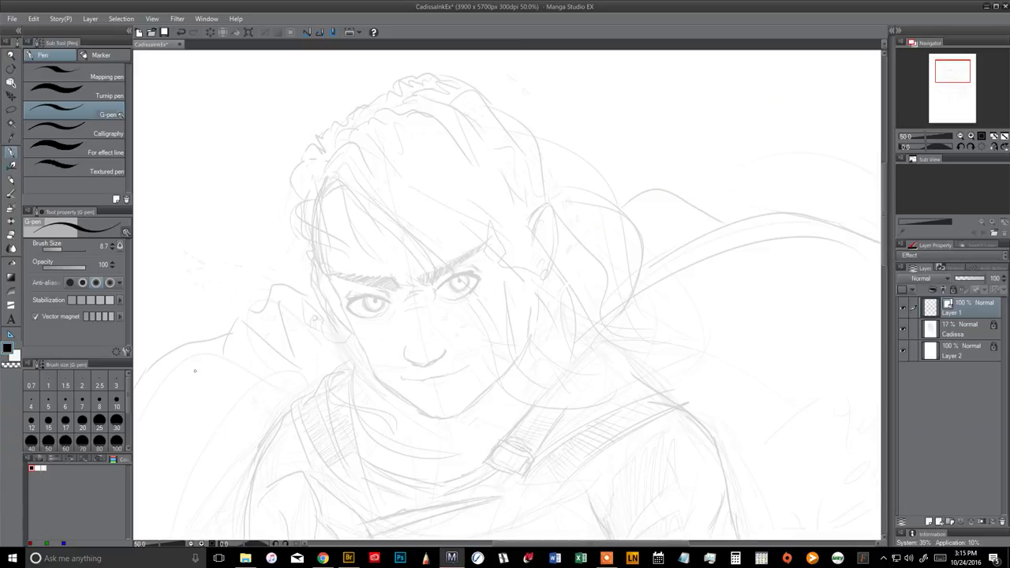
{"action": "left_click", "coordinate": [929, 522]}
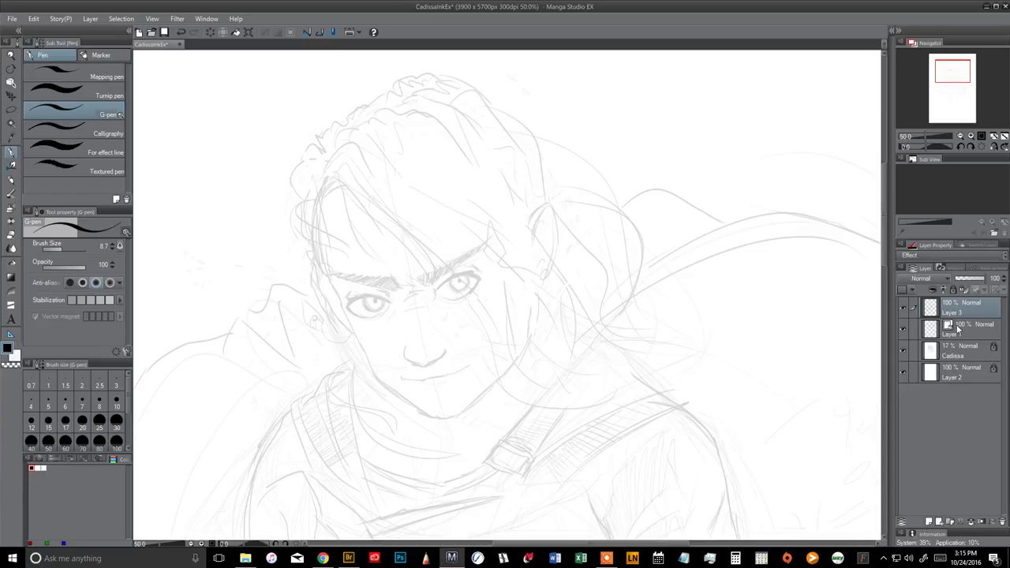
{"action": "left_click_drag", "start_coordinate": [961, 328], "coordinate": [974, 306]}
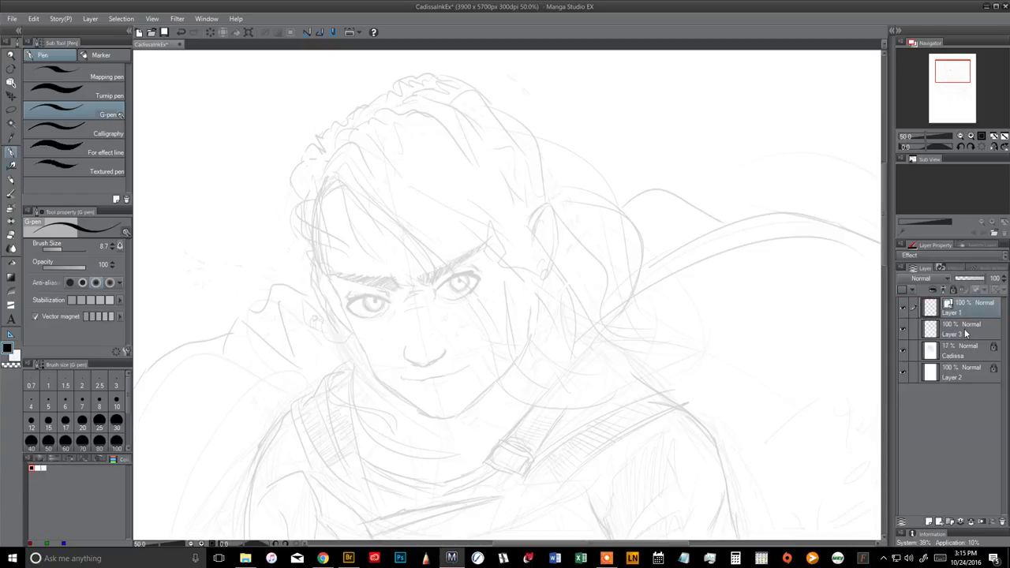
{"action": "left_click", "coordinate": [965, 331]}
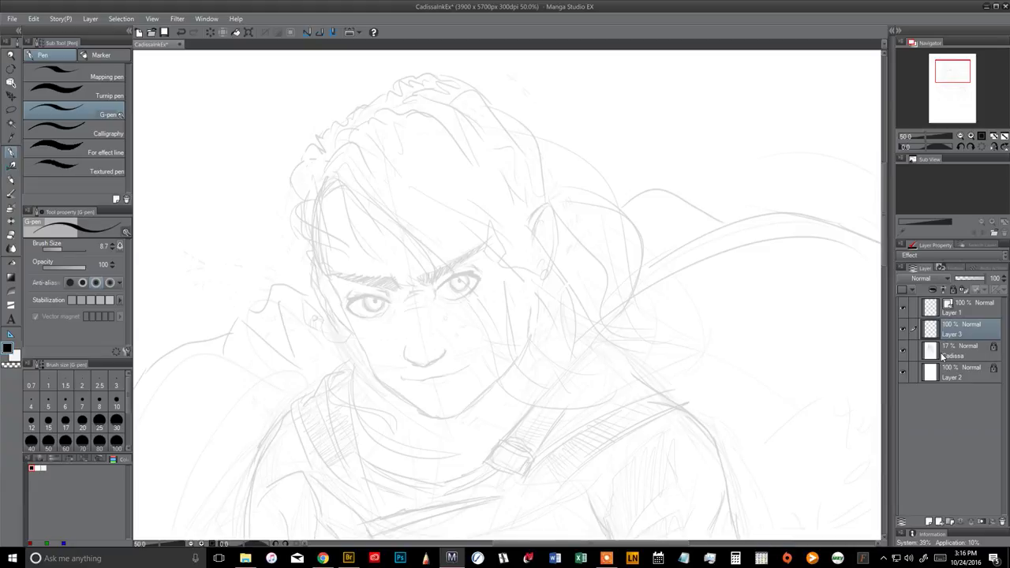
Hide Layer 2 to check the transparent background behind the sketch, and show it again.
{"action": "left_click", "coordinate": [963, 314]}
{"action": "left_click", "coordinate": [958, 324]}
{"action": "left_click", "coordinate": [971, 353]}
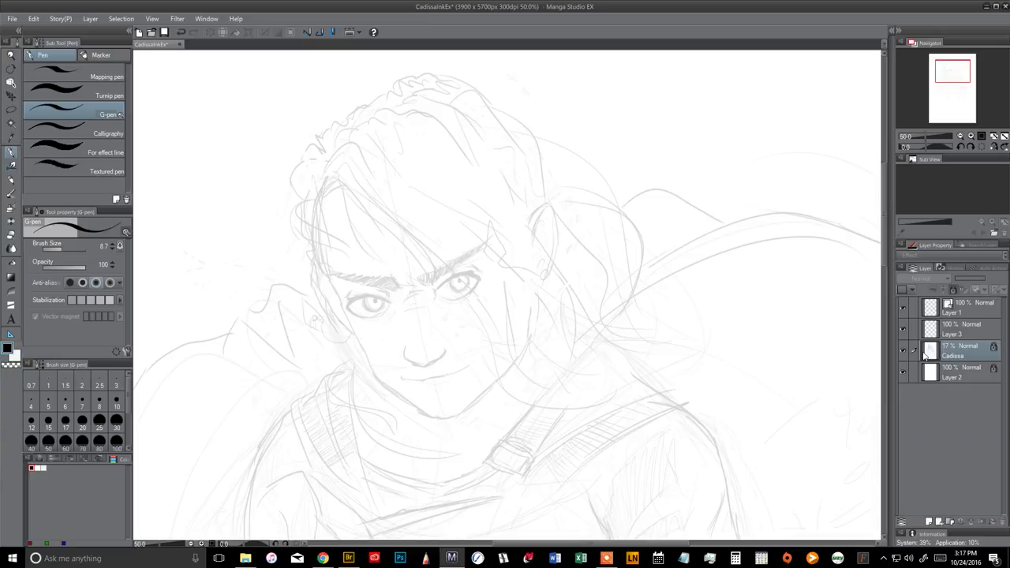
{"action": "left_click", "coordinate": [965, 375]}
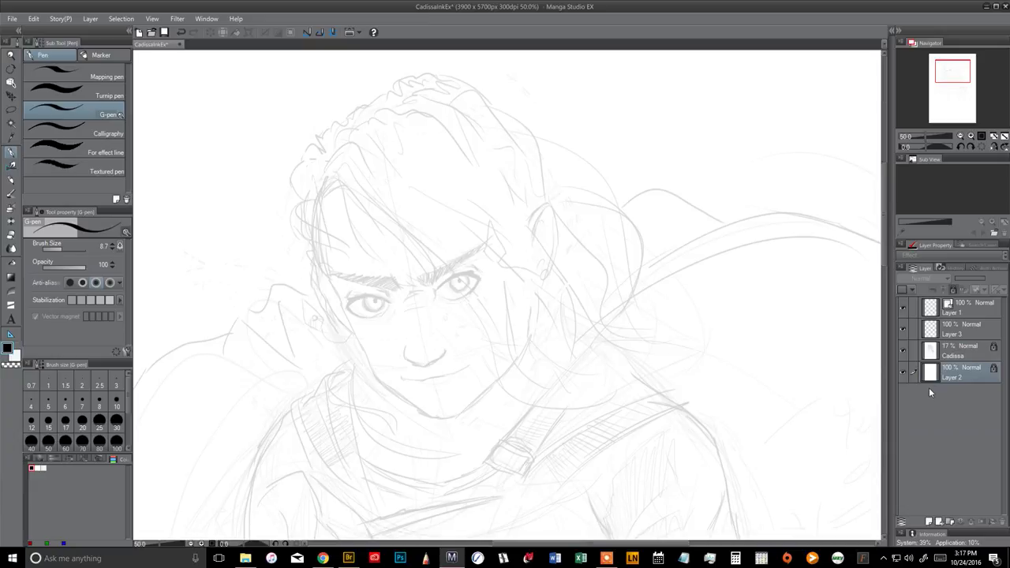
{"action": "left_click", "coordinate": [903, 373]}
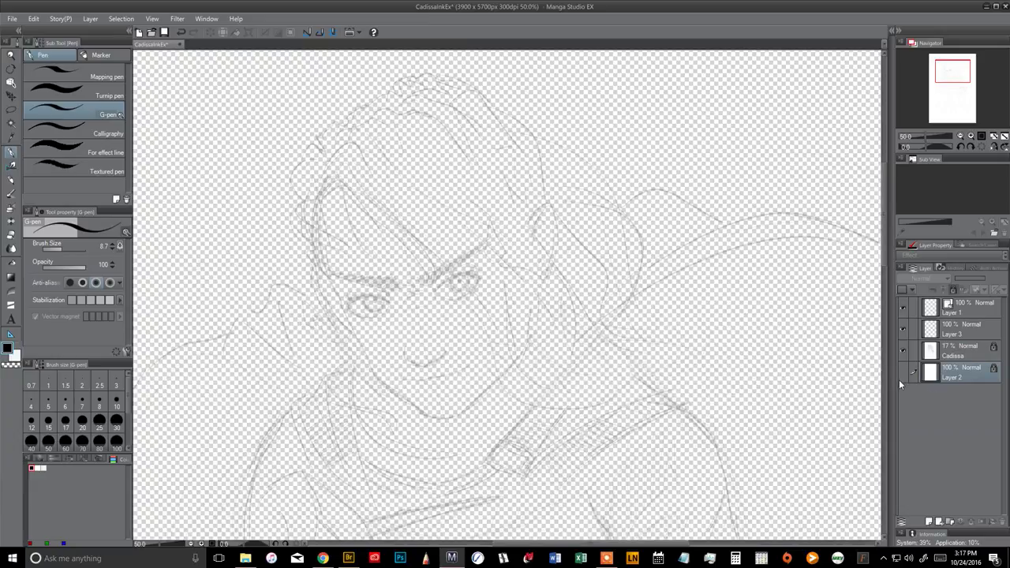
{"action": "left_click", "coordinate": [903, 371]}
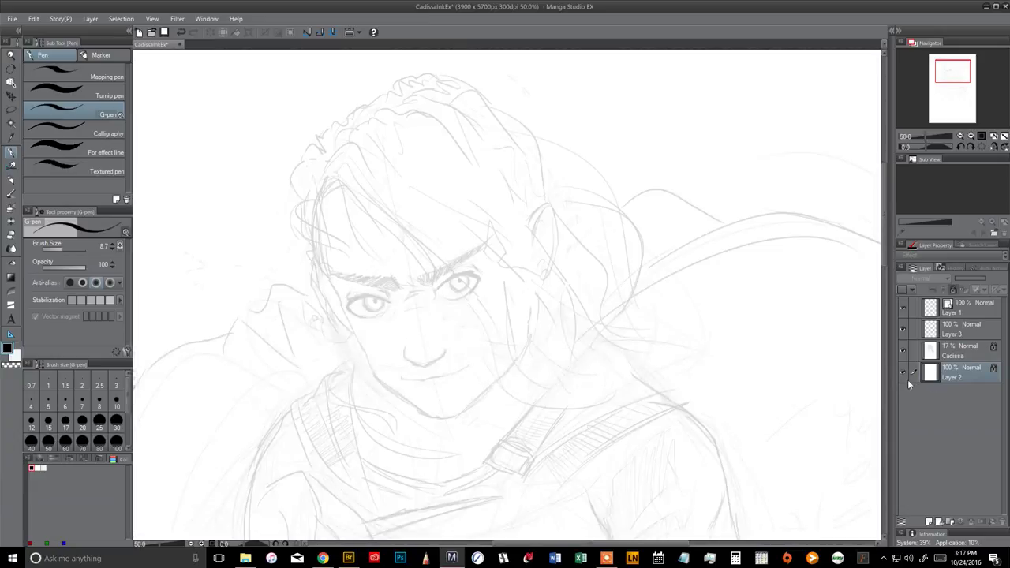
{"action": "left_click", "coordinate": [965, 356]}
{"action": "left_click", "coordinate": [961, 367]}
{"action": "left_click", "coordinate": [958, 357]}
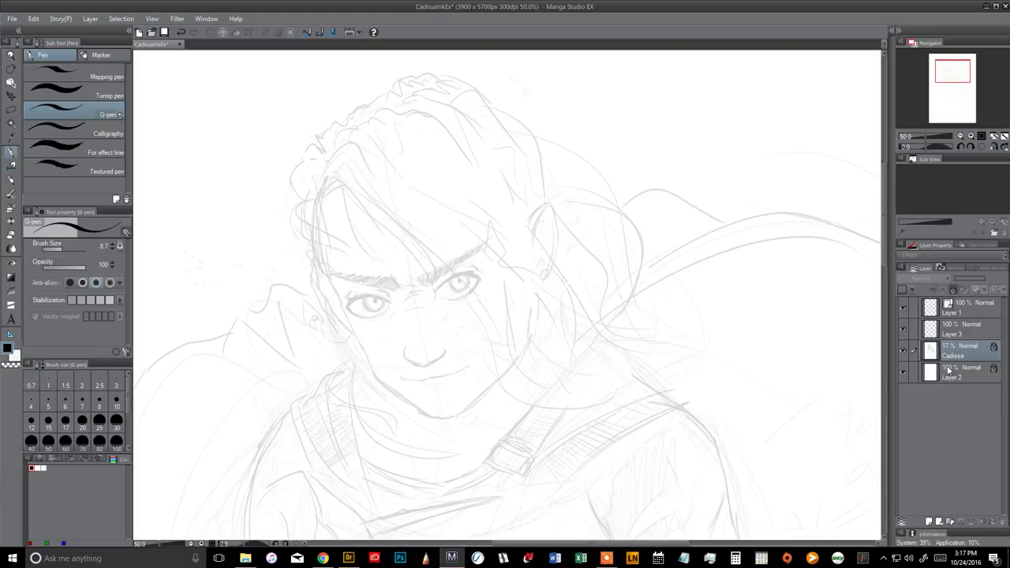
{"action": "left_click", "coordinate": [956, 371]}
{"action": "left_click", "coordinate": [951, 358]}
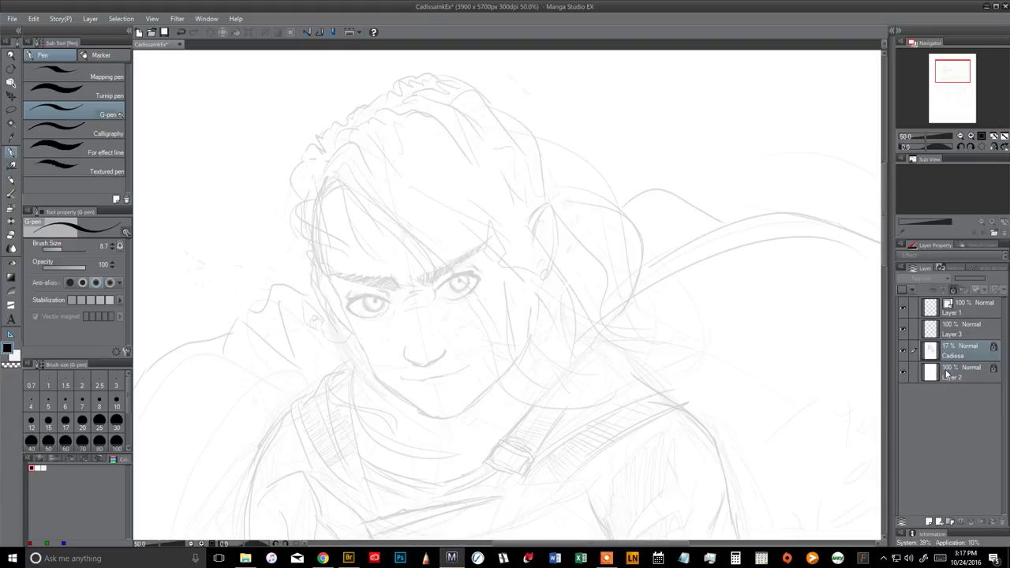
{"action": "left_click", "coordinate": [962, 333]}
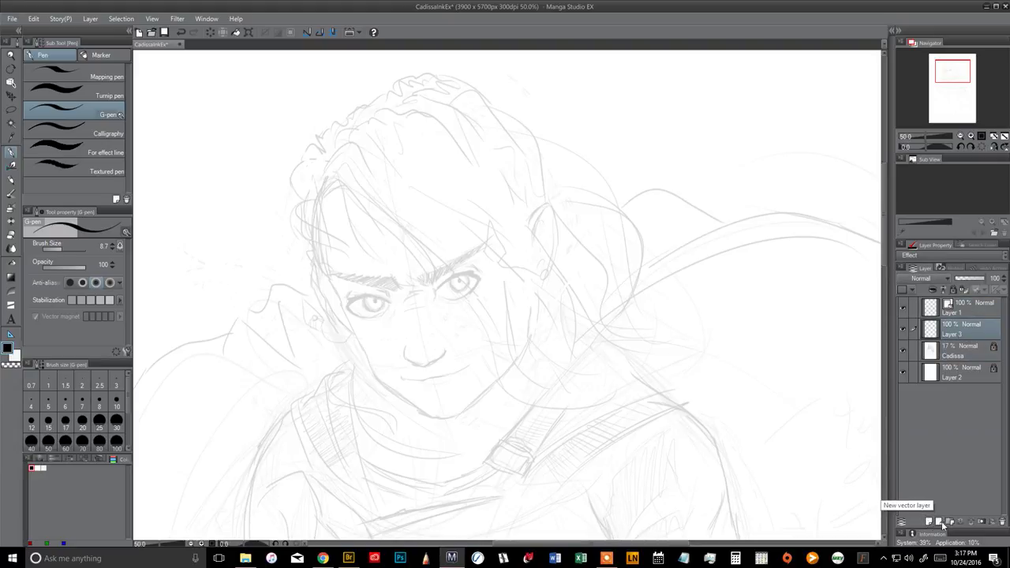
{"action": "left_click", "coordinate": [963, 313]}
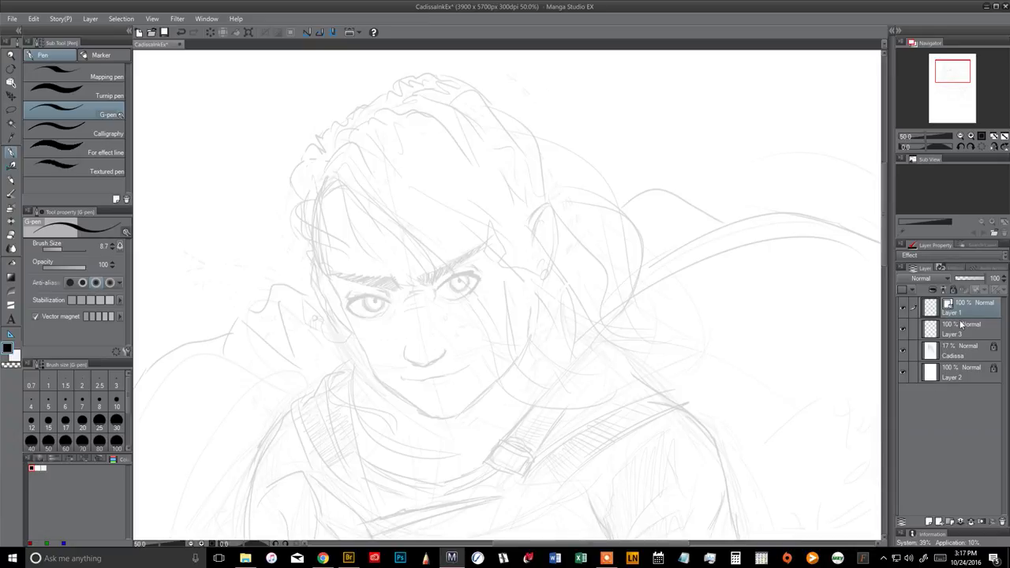
Draw a long curved G-pen stroke on raster Layer 3 and a similar one just below it on vector Layer 1.
{"action": "left_click", "coordinate": [961, 327]}
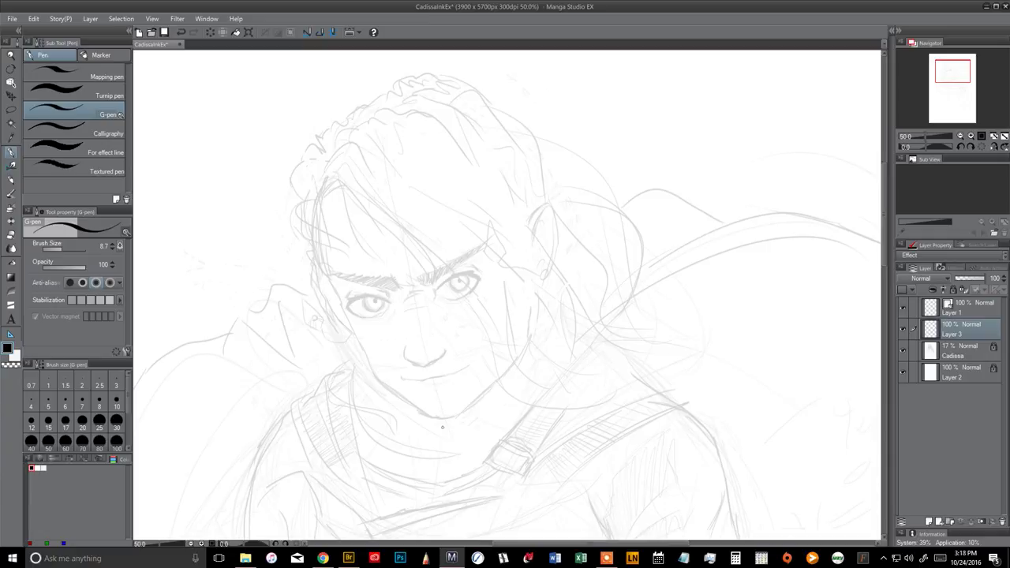
{"action": "mouse_move", "coordinate": [442, 426]}
{"action": "left_mouse_down"}
{"action": "mouse_move", "coordinate": [604, 271]}
{"action": "mouse_move", "coordinate": [748, 276]}
{"action": "left_mouse_up"}
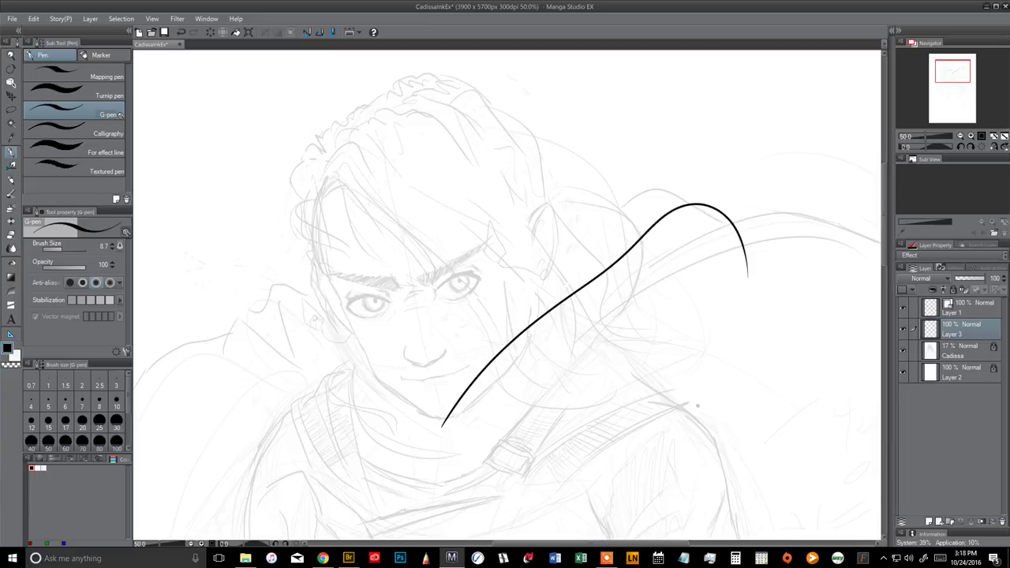
{"action": "left_click", "coordinate": [957, 315]}
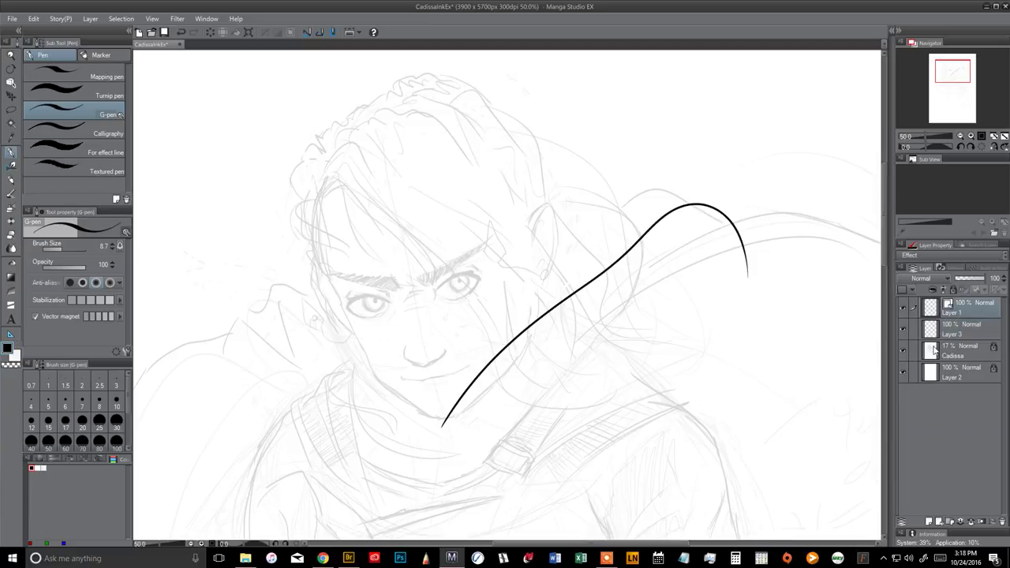
{"action": "mouse_move", "coordinate": [460, 427]}
{"action": "left_mouse_down"}
{"action": "mouse_move", "coordinate": [669, 236]}
{"action": "mouse_move", "coordinate": [724, 299]}
{"action": "left_mouse_up"}
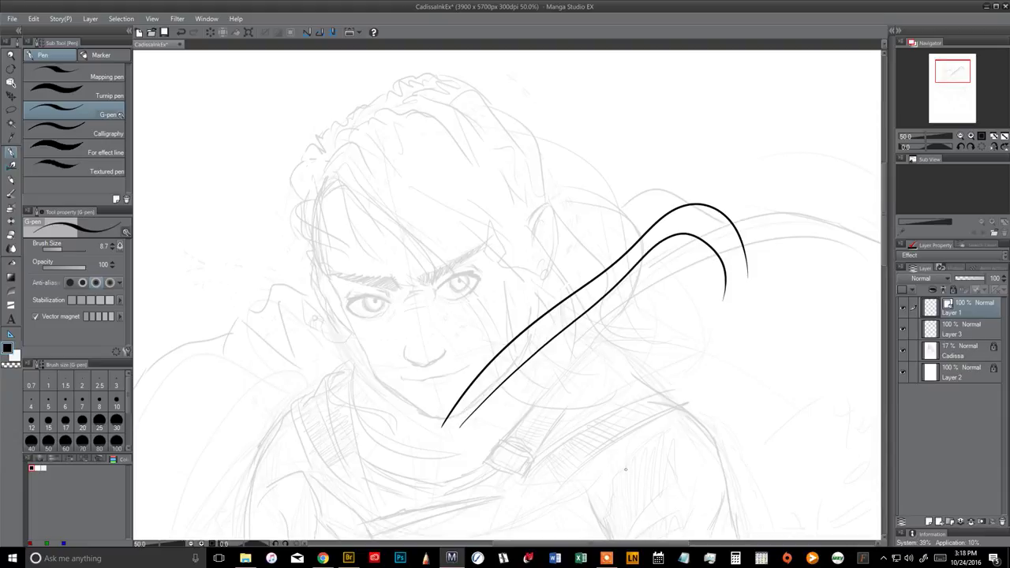
Compare the edges of the raster and vector strokes at 400% magnification, and return to the 50% view.
{"action": "left_click", "coordinate": [971, 136]}
{"action": "left_click", "coordinate": [972, 136]}
{"action": "left_click", "coordinate": [972, 136]}
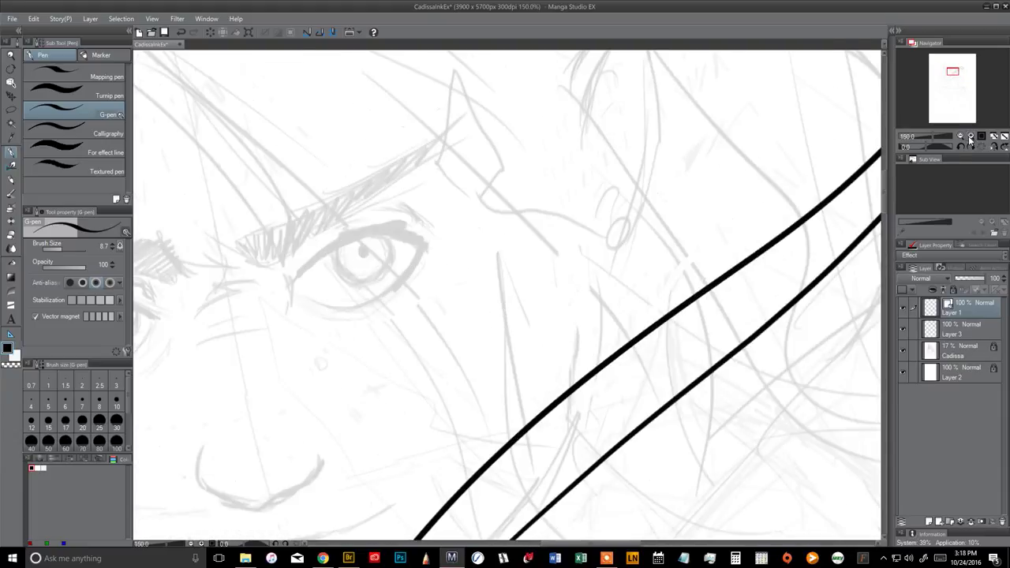
{"action": "left_click_drag", "start_coordinate": [952, 75], "coordinate": [960, 71]}
{"action": "left_click", "coordinate": [971, 136]}
{"action": "left_click", "coordinate": [971, 136]}
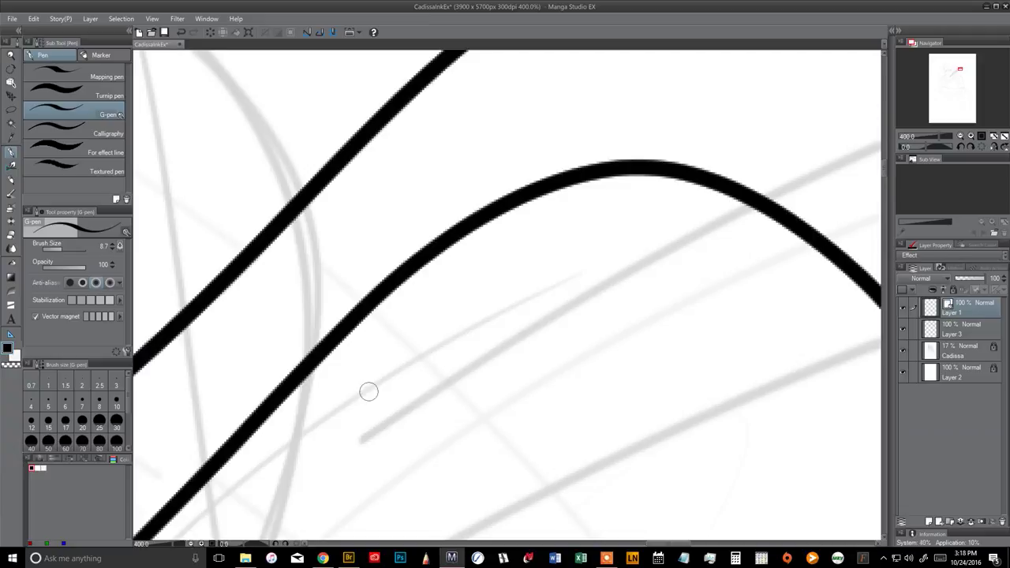
{"action": "left_click", "coordinate": [961, 138]}
{"action": "left_click", "coordinate": [962, 138]}
{"action": "left_click", "coordinate": [961, 138]}
{"action": "left_click", "coordinate": [961, 138]}
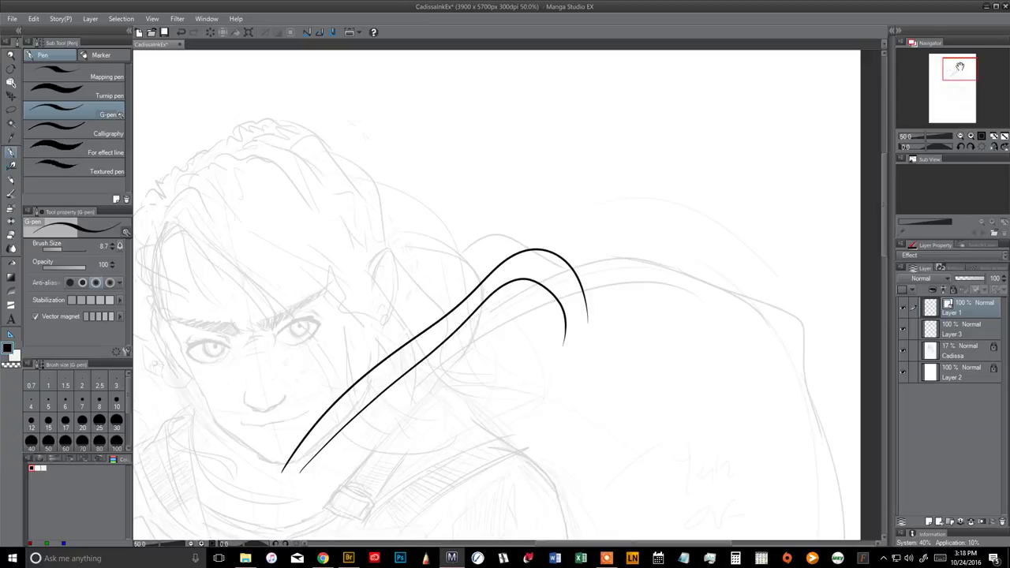
{"action": "left_click_drag", "start_coordinate": [960, 66], "coordinate": [954, 71]}
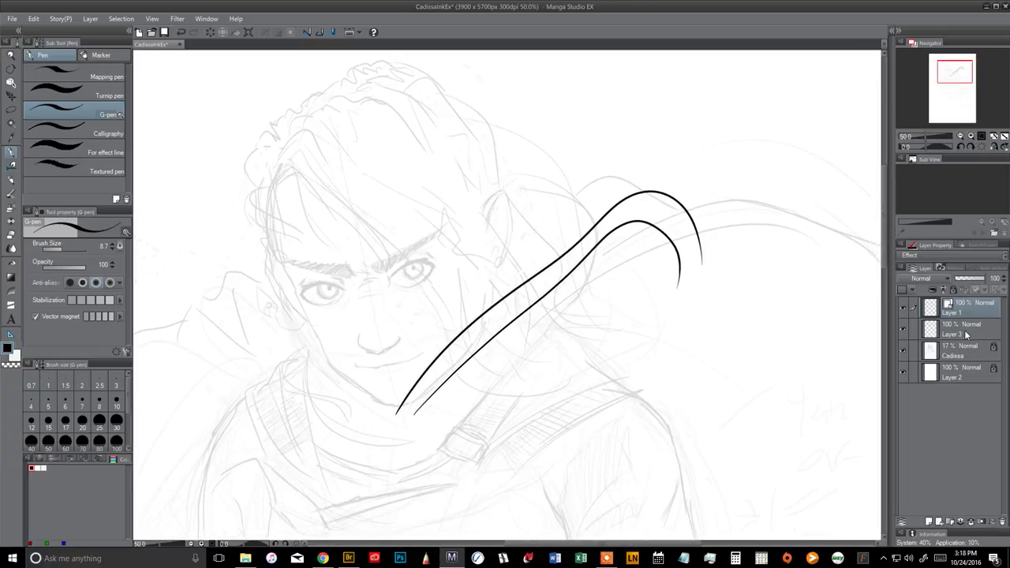
Shift the vector stroke slightly down and right with the Object tool, and move the Layer 3 raster stroke slightly up and right.
{"action": "key", "text": "alt+bracketleft"}
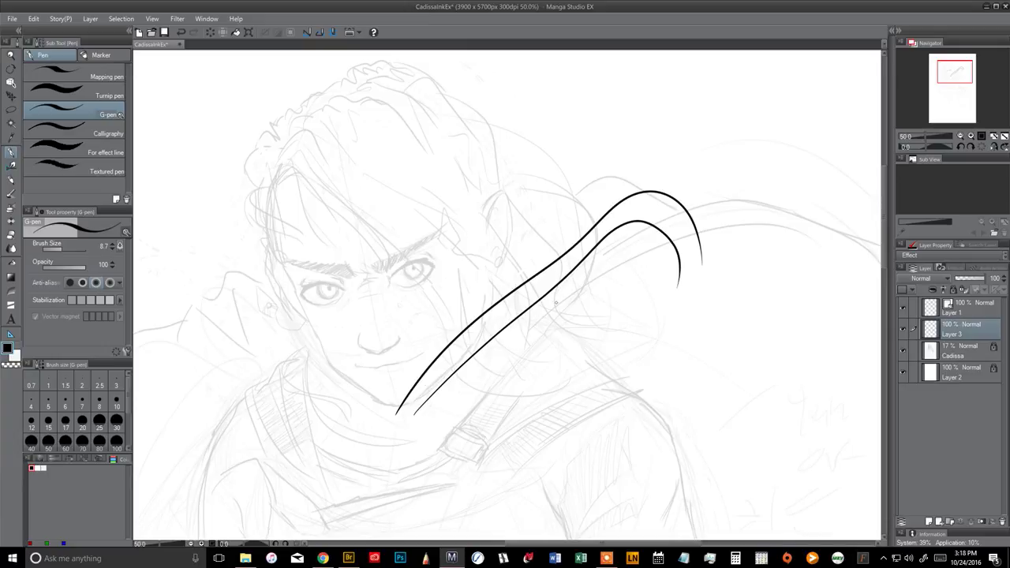
{"action": "left_click", "coordinate": [11, 82]}
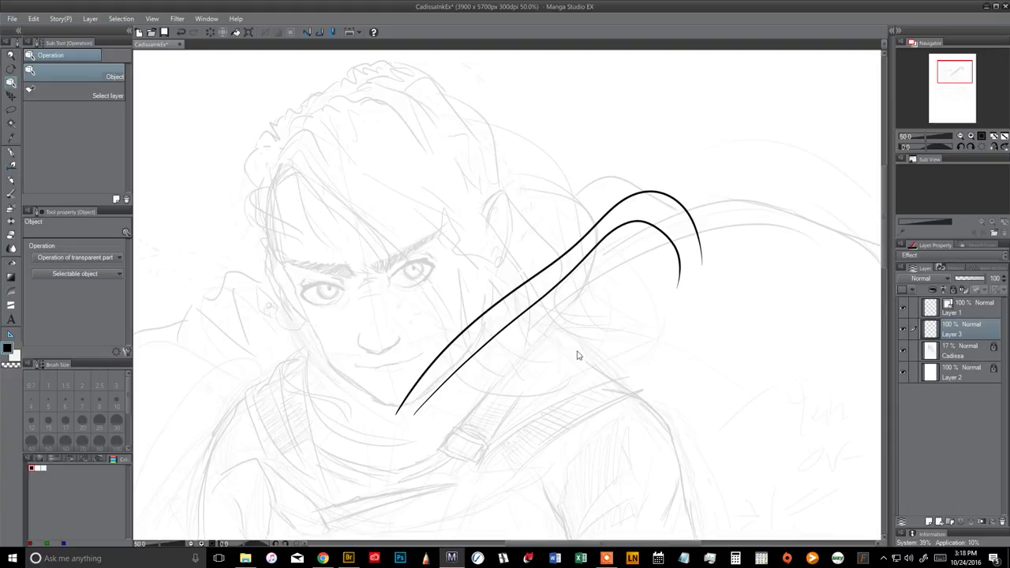
{"action": "left_click", "coordinate": [544, 325]}
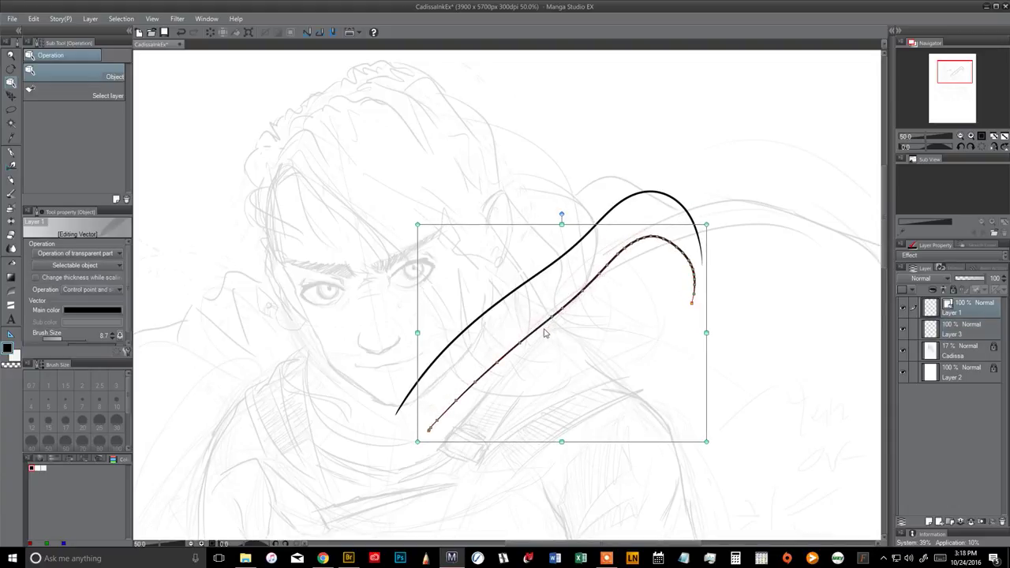
{"action": "left_click", "coordinate": [959, 332]}
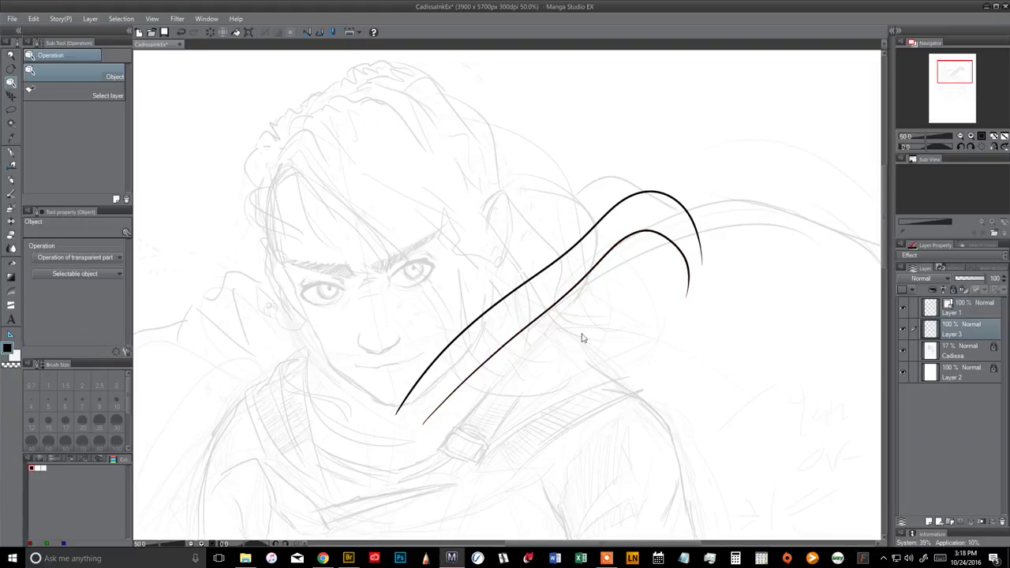
{"action": "mouse_move", "coordinate": [516, 291]}
{"action": "left_mouse_down"}
{"action": "mouse_move", "coordinate": [500, 286]}
{"action": "mouse_move", "coordinate": [520, 257]}
{"action": "mouse_move", "coordinate": [521, 287]}
{"action": "mouse_move", "coordinate": [504, 299]}
{"action": "left_mouse_up"}
Reshape the vector stroke on Layer 1 by moving control points just before its peak and near its hooked end, and deselect it.
{"action": "left_click", "coordinate": [976, 310]}
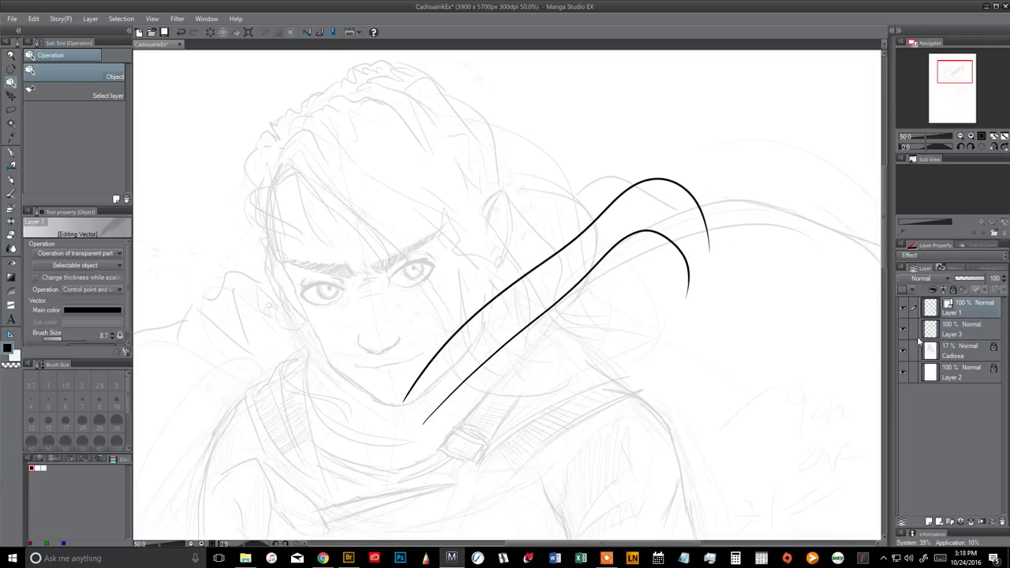
{"action": "left_click", "coordinate": [511, 344]}
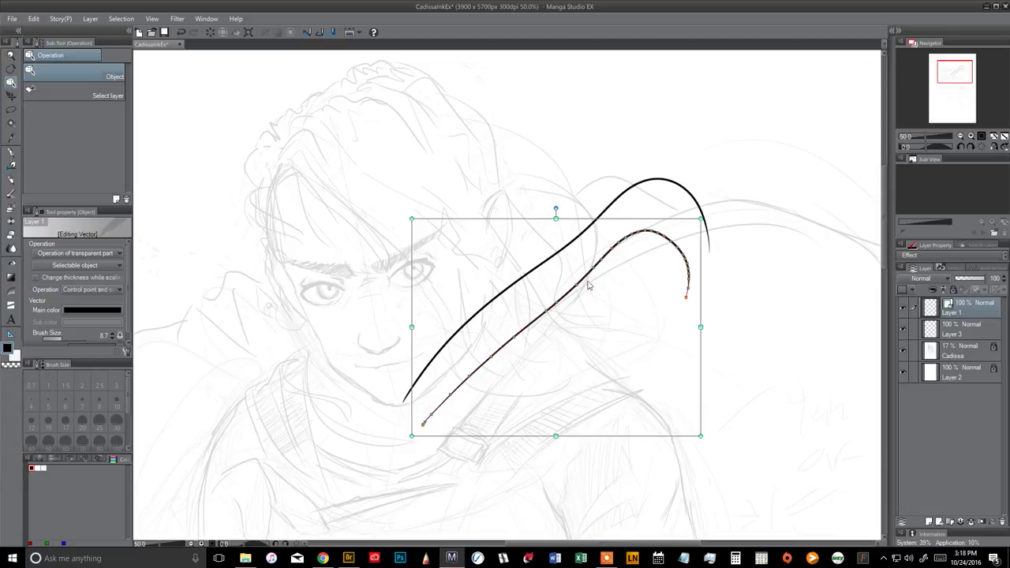
{"action": "mouse_move", "coordinate": [597, 278]}
{"action": "left_mouse_down"}
{"action": "mouse_move", "coordinate": [600, 260]}
{"action": "mouse_move", "coordinate": [624, 247]}
{"action": "left_mouse_up"}
{"action": "left_click", "coordinate": [695, 287]}
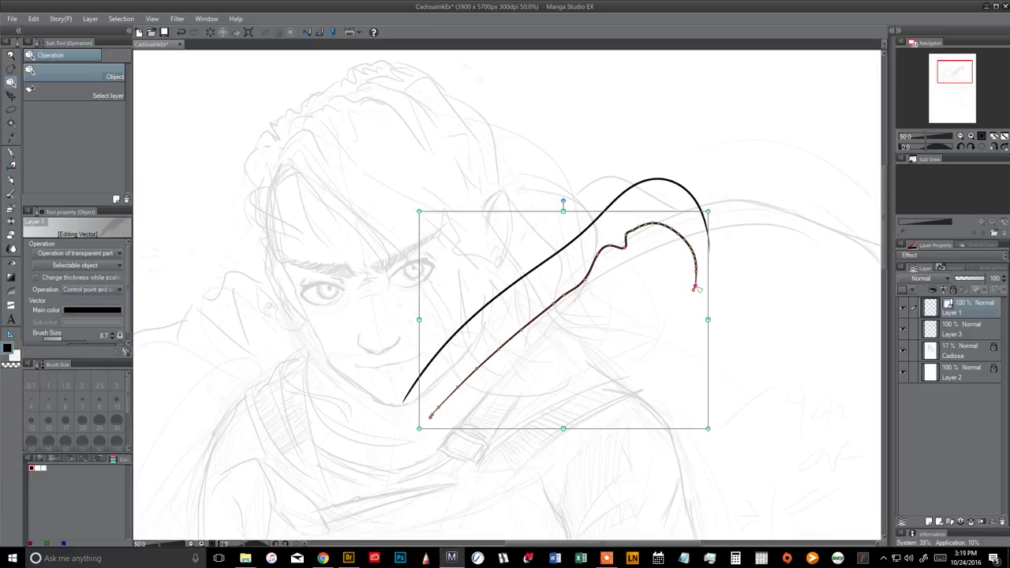
{"action": "left_click_drag", "start_coordinate": [696, 289], "coordinate": [698, 279]}
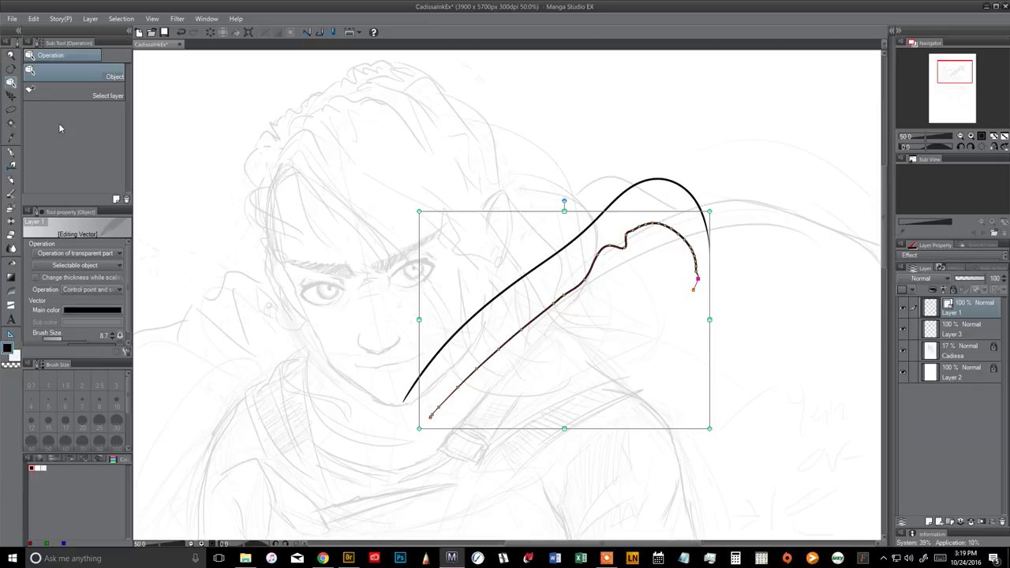
{"action": "left_click", "coordinate": [726, 383]}
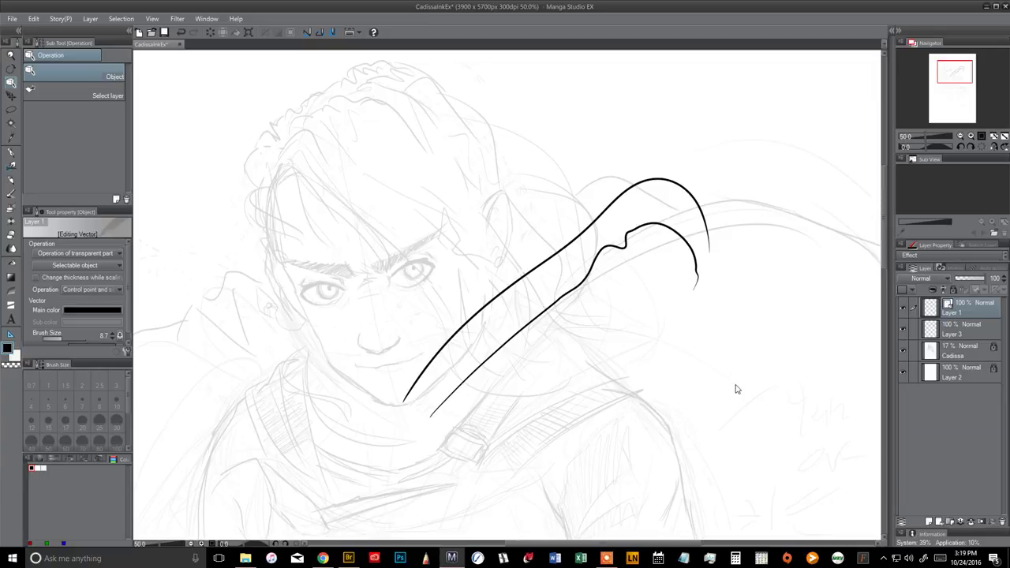
Try deleting raster Layer 3, and undo the deletion.
{"action": "left_click", "coordinate": [973, 335]}
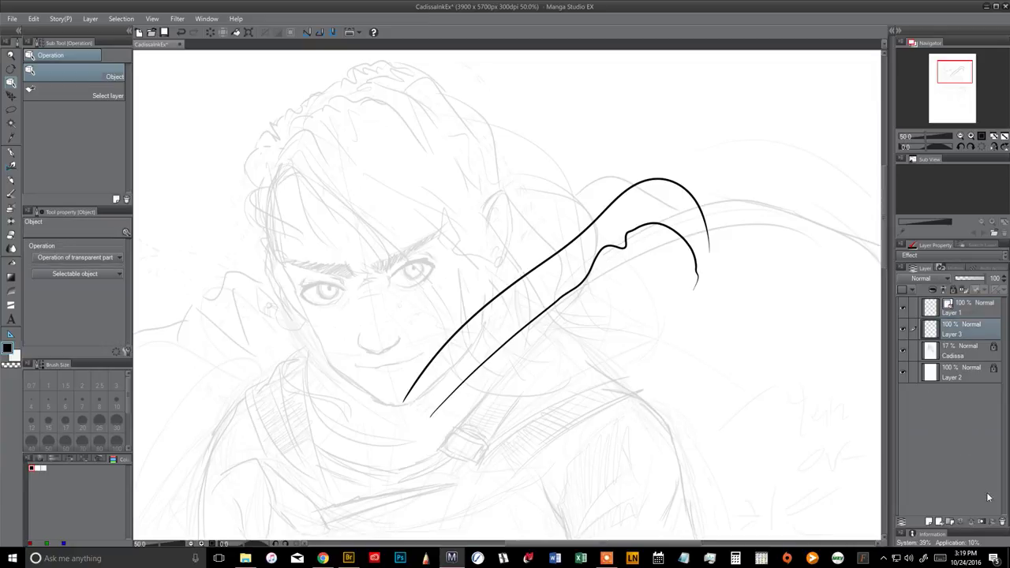
{"action": "left_click", "coordinate": [1003, 521]}
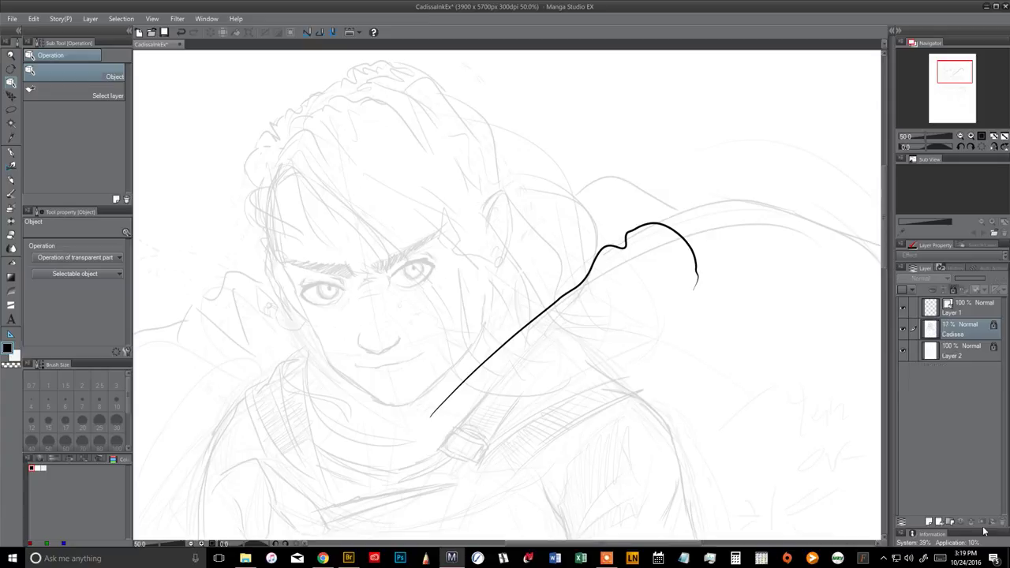
{"action": "left_click", "coordinate": [959, 314]}
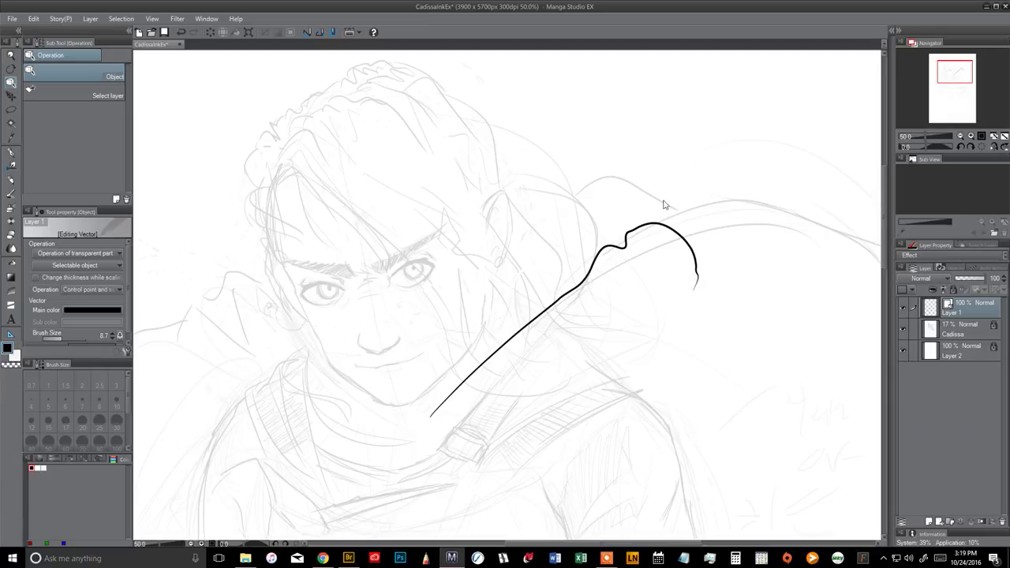
{"action": "key", "text": "ctrl+v"}
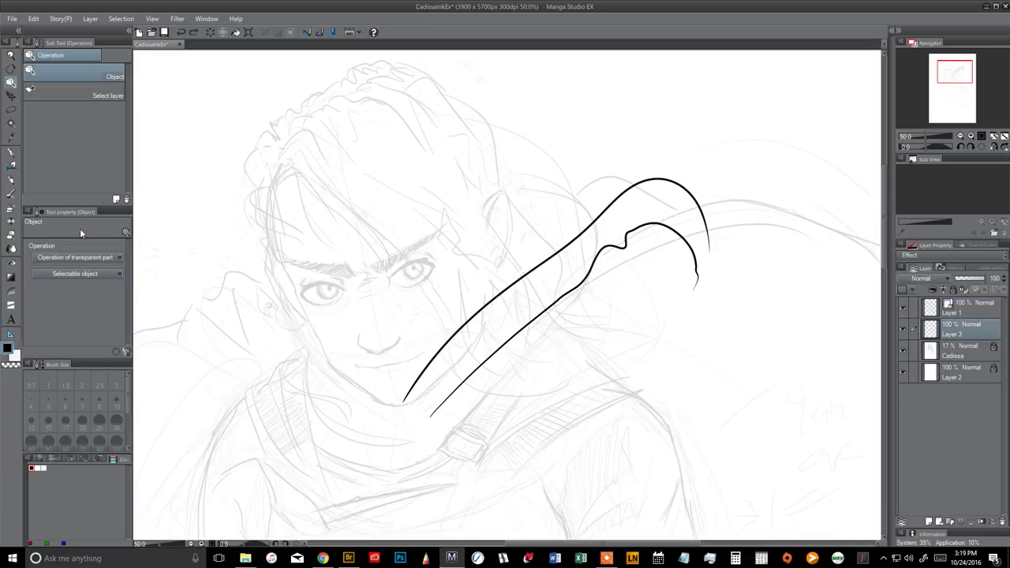
Try erasing parts of the raster stroke on Layer 3 with the Hard eraser, and undo the erasures.
{"action": "left_click", "coordinate": [11, 235]}
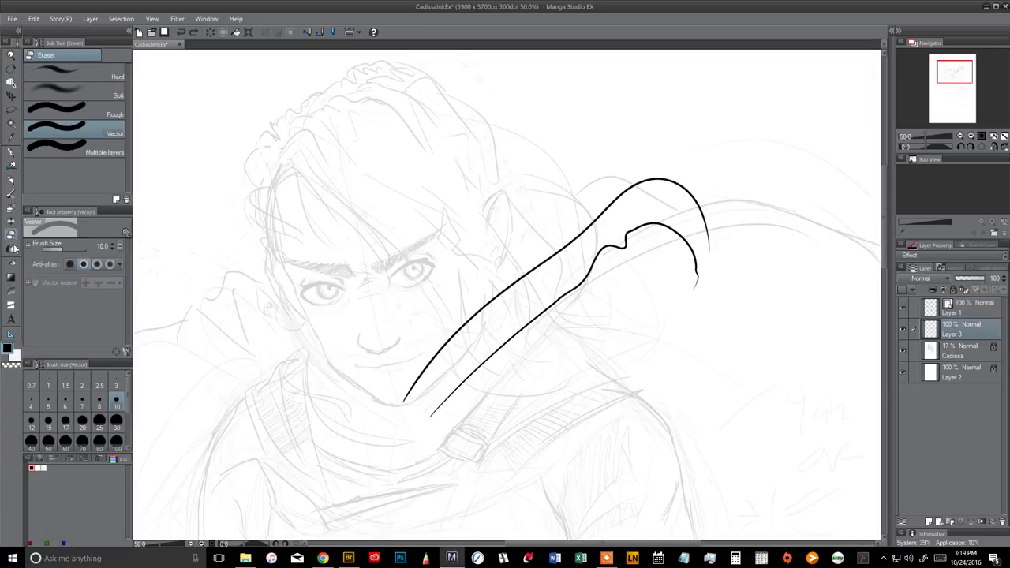
{"action": "left_click", "coordinate": [101, 116]}
{"action": "left_click", "coordinate": [99, 75]}
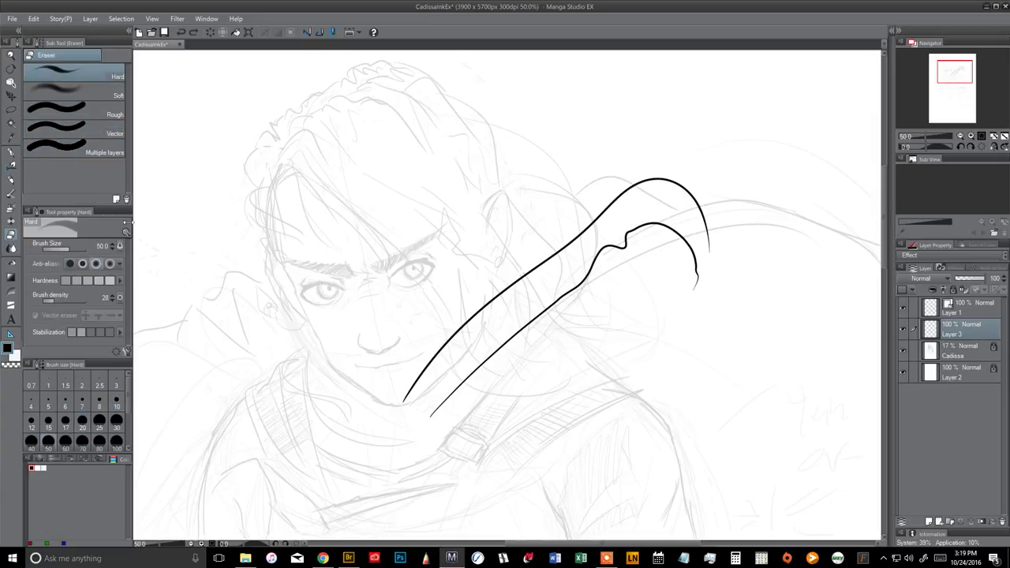
{"action": "mouse_move", "coordinate": [404, 399]}
{"action": "left_mouse_down"}
{"action": "mouse_move", "coordinate": [418, 365]}
{"action": "mouse_move", "coordinate": [472, 317]}
{"action": "left_mouse_up"}
{"action": "left_click", "coordinate": [534, 269]}
{"action": "left_click", "coordinate": [587, 230]}
{"action": "key", "text": "ctrl+z"}
{"action": "key", "text": "ctrl+z"}
{"action": "key", "text": "ctrl+z"}
Draw a comb shape, a circle and a zigzag across the Layer 3 raster stroke with the G-pen.
{"action": "key", "text": "p"}
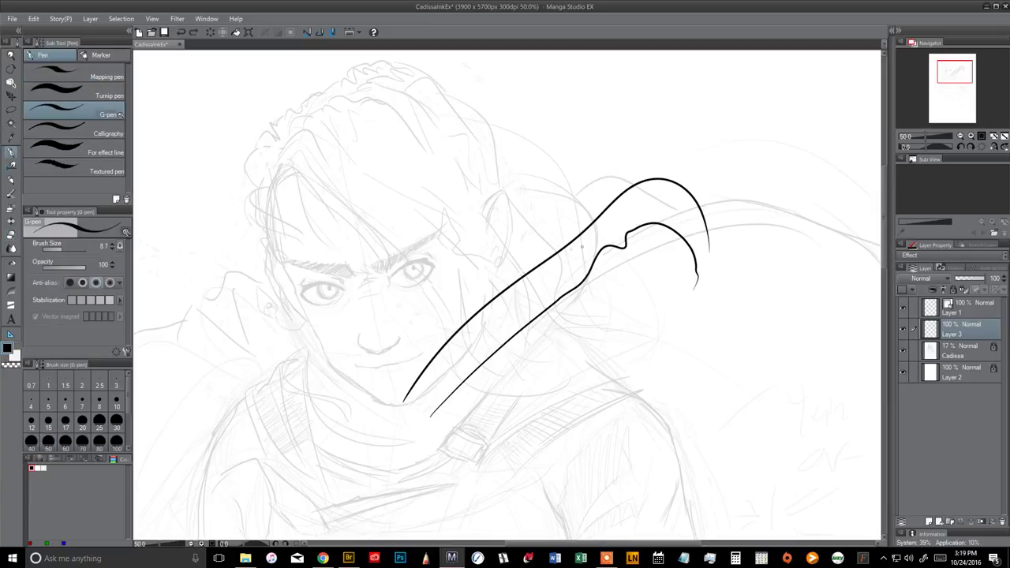
{"action": "mouse_move", "coordinate": [548, 272]}
{"action": "left_mouse_down"}
{"action": "mouse_move", "coordinate": [529, 218]}
{"action": "mouse_move", "coordinate": [576, 219]}
{"action": "left_mouse_up"}
{"action": "left_click_drag", "start_coordinate": [536, 236], "coordinate": [572, 201]}
{"action": "mouse_move", "coordinate": [495, 302]}
{"action": "left_mouse_down"}
{"action": "mouse_move", "coordinate": [480, 298]}
{"action": "mouse_move", "coordinate": [484, 327]}
{"action": "left_mouse_up"}
{"action": "left_click_drag", "start_coordinate": [465, 310], "coordinate": [427, 347]}
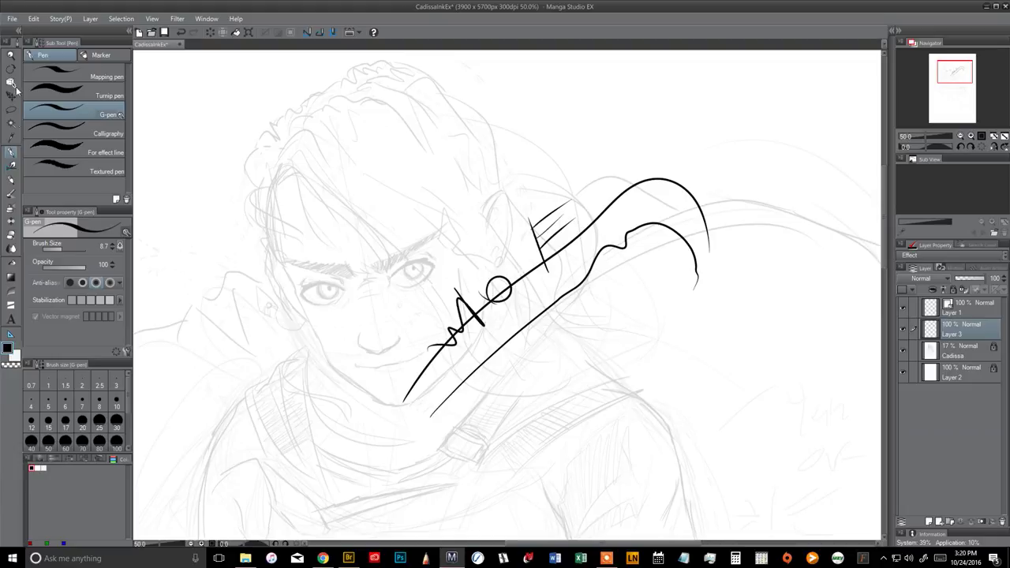
Try erasing the line inside the raster circle with the Hard eraser, reducing its brush size to 25.
{"action": "left_click", "coordinate": [13, 235]}
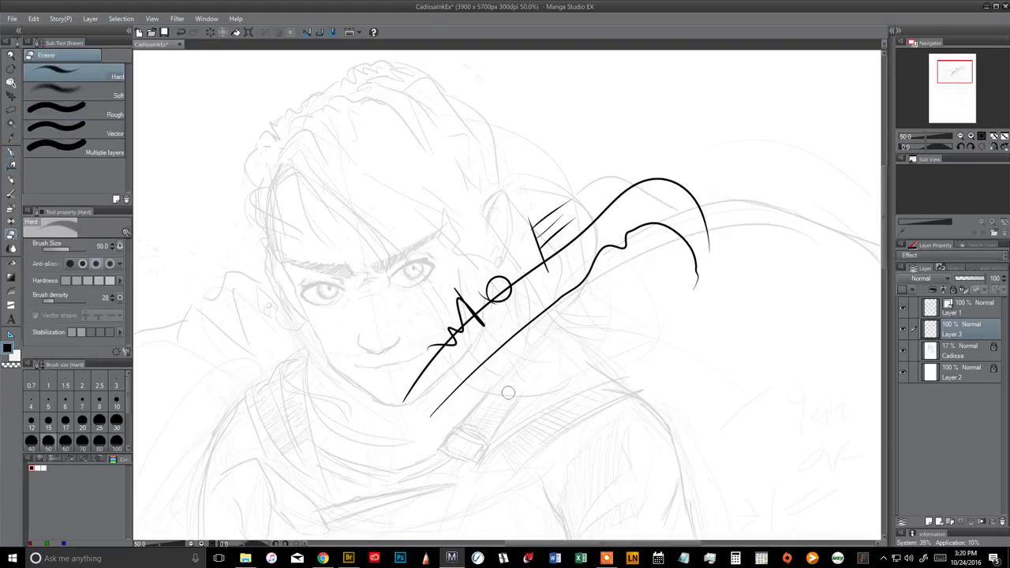
{"action": "mouse_move", "coordinate": [489, 285]}
{"action": "left_mouse_down"}
{"action": "mouse_move", "coordinate": [505, 274]}
{"action": "mouse_move", "coordinate": [504, 292]}
{"action": "left_mouse_up"}
{"action": "key", "text": "ctrl+z"}
{"action": "left_click_drag", "start_coordinate": [498, 292], "coordinate": [498, 295]}
{"action": "left_click_drag", "start_coordinate": [935, 140], "coordinate": [940, 138]}
{"action": "mouse_move", "coordinate": [486, 266]}
{"action": "left_mouse_down"}
{"action": "mouse_move", "coordinate": [474, 276]}
{"action": "mouse_move", "coordinate": [464, 264]}
{"action": "mouse_move", "coordinate": [498, 235]}
{"action": "mouse_move", "coordinate": [510, 243]}
{"action": "left_mouse_up"}
{"action": "key", "text": "["}
{"action": "key", "text": "bracketleft"}
{"action": "key", "text": "bracketleft"}
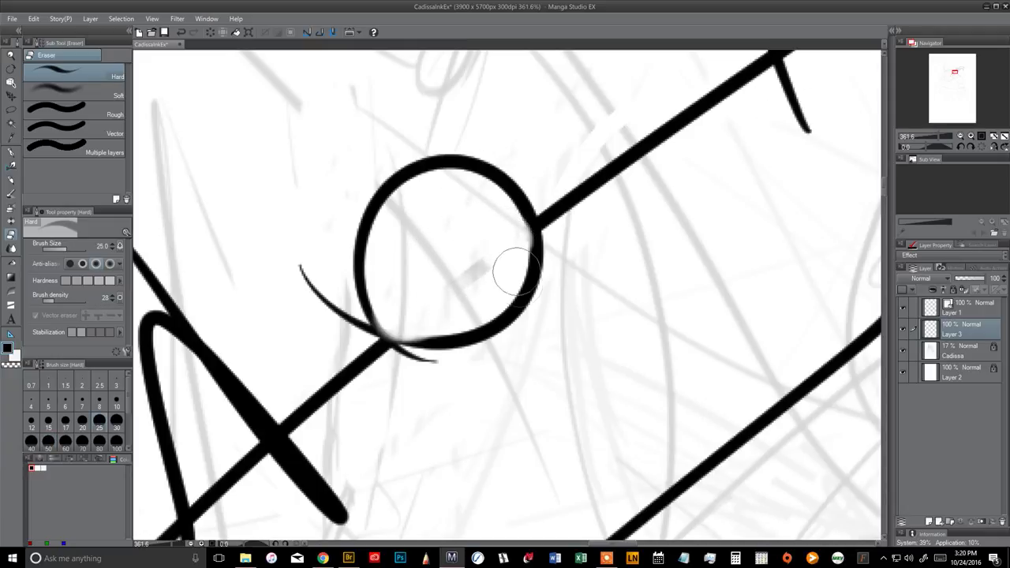
{"action": "left_click_drag", "start_coordinate": [485, 275], "coordinate": [469, 277]}
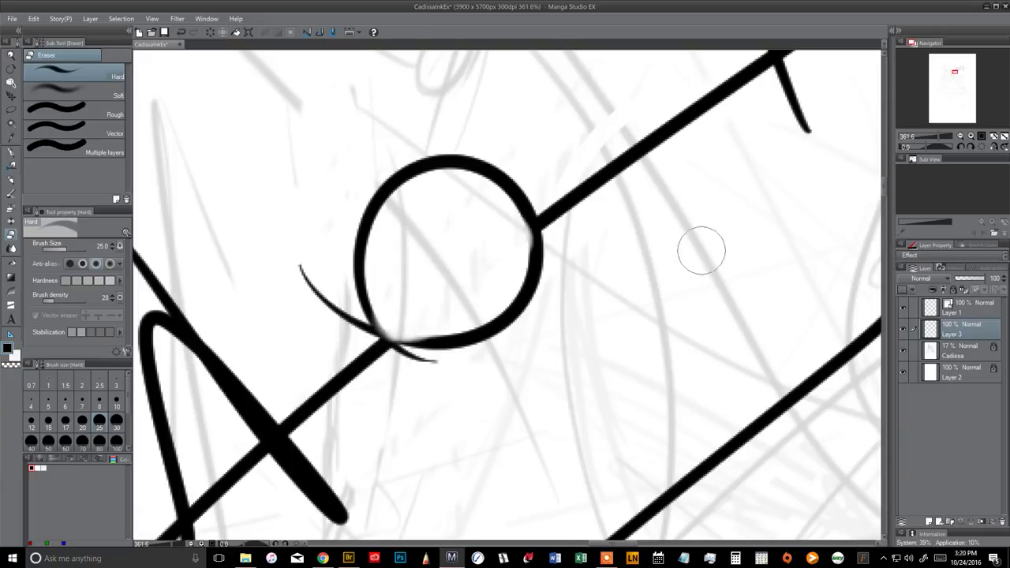
Try erasing the comb's tail below the raster line at 200% magnification, and undo the erasures on Layer 3.
{"action": "left_click", "coordinate": [961, 139]}
{"action": "left_click", "coordinate": [962, 139]}
{"action": "left_click", "coordinate": [962, 139]}
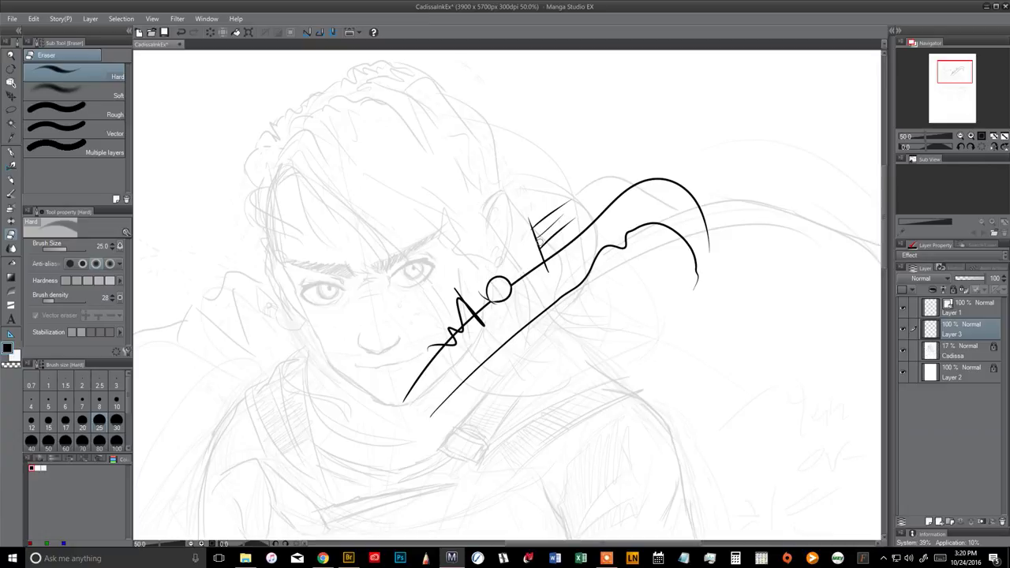
{"action": "left_click", "coordinate": [971, 137]}
{"action": "left_click", "coordinate": [970, 136]}
{"action": "left_click", "coordinate": [970, 137]}
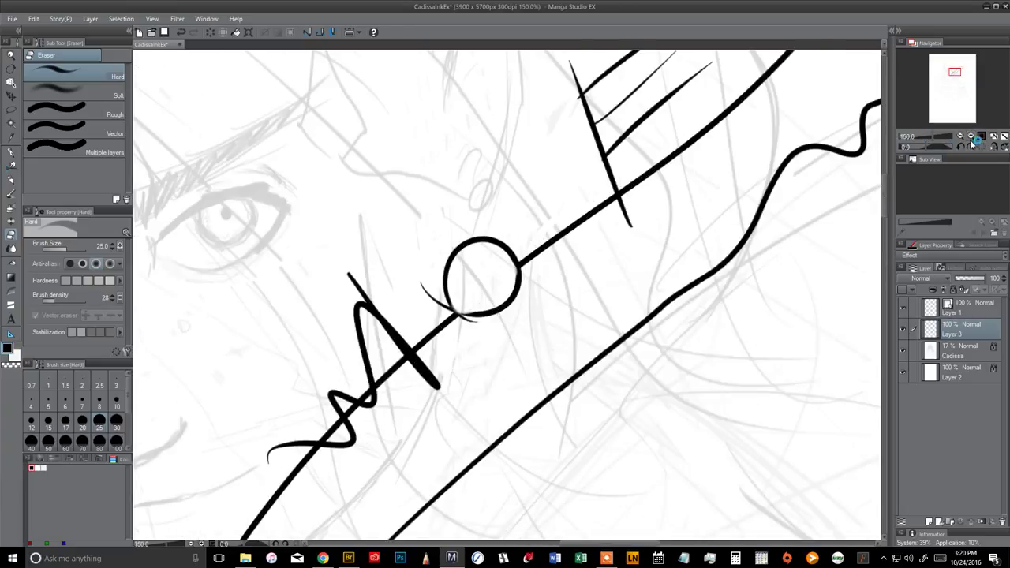
{"action": "left_click", "coordinate": [970, 136]}
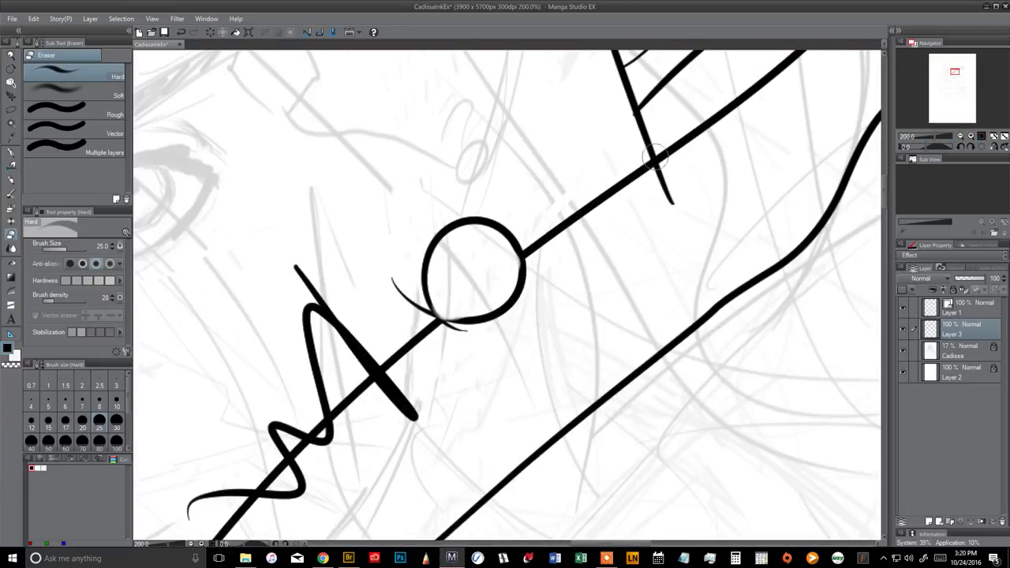
{"action": "mouse_move", "coordinate": [667, 185]}
{"action": "left_mouse_down"}
{"action": "mouse_move", "coordinate": [668, 198]}
{"action": "mouse_move", "coordinate": [662, 175]}
{"action": "left_mouse_up"}
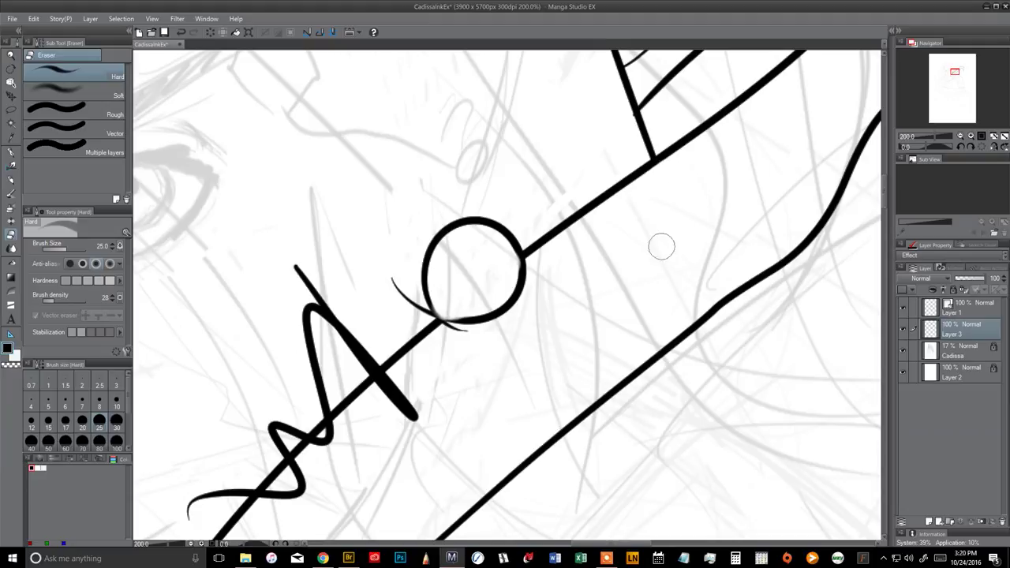
{"action": "left_click", "coordinate": [960, 137]}
{"action": "left_click", "coordinate": [960, 137]}
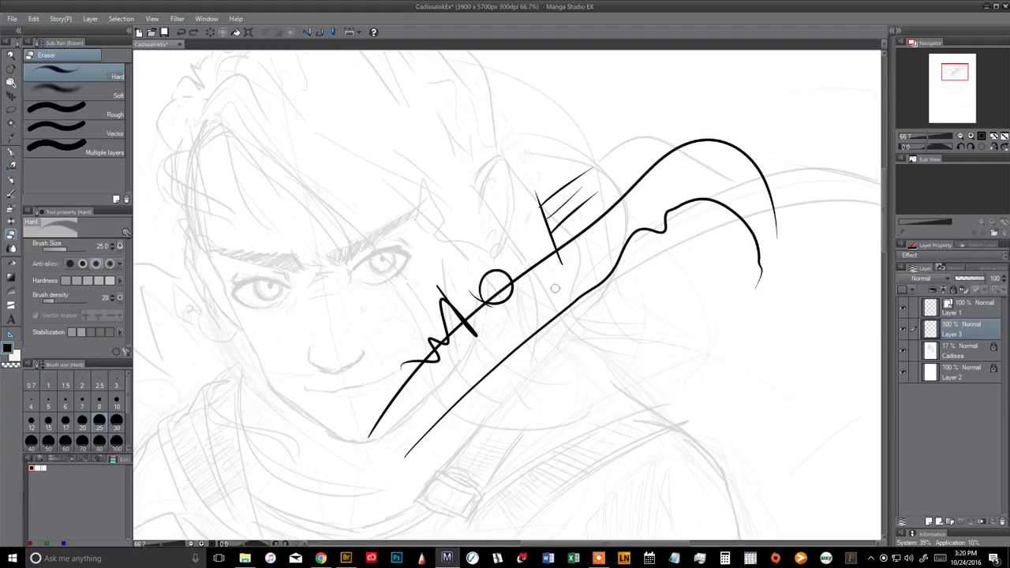
Draw a loop, a zigzag and a comb shape along the vector stroke on Layer 1 with the G-pen.
{"action": "left_click", "coordinate": [951, 308]}
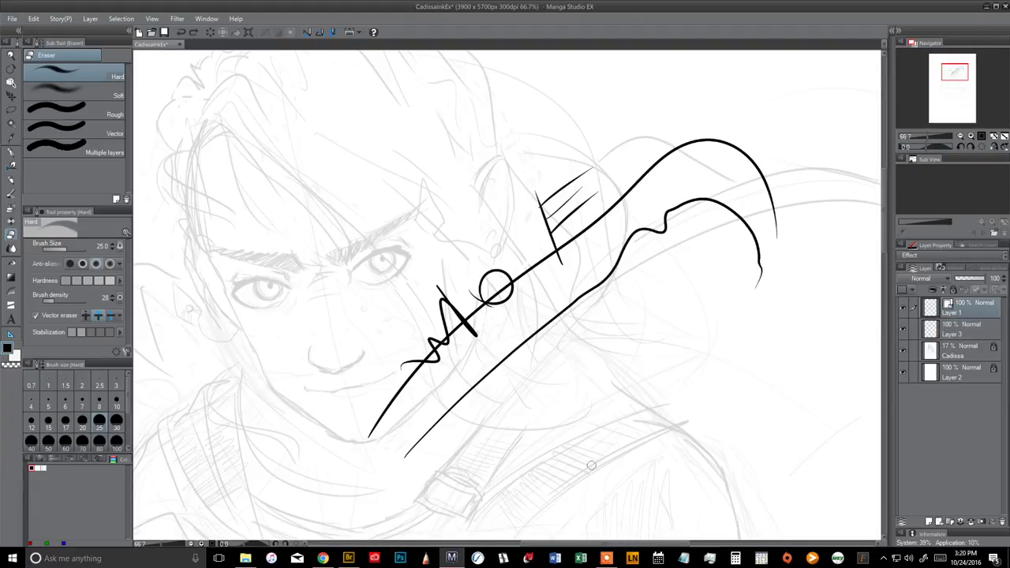
{"action": "left_click", "coordinate": [11, 155]}
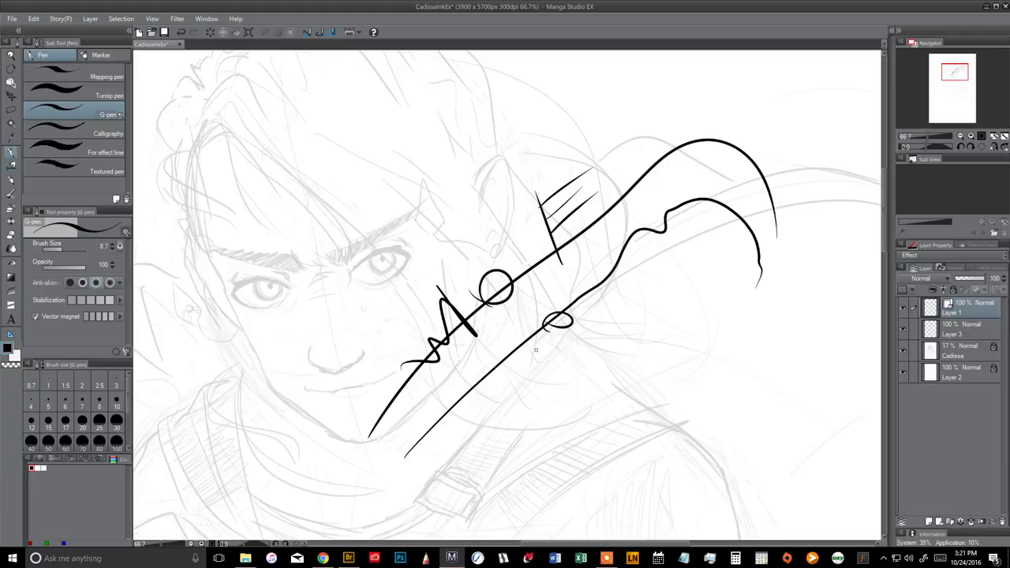
{"action": "mouse_move", "coordinate": [511, 349]}
{"action": "left_mouse_down"}
{"action": "mouse_move", "coordinate": [501, 372]}
{"action": "mouse_move", "coordinate": [442, 415]}
{"action": "left_mouse_up"}
{"action": "left_click_drag", "start_coordinate": [576, 294], "coordinate": [620, 355]}
{"action": "left_click_drag", "start_coordinate": [641, 323], "coordinate": [614, 344]}
{"action": "mouse_move", "coordinate": [645, 314]}
{"action": "left_mouse_down"}
{"action": "mouse_move", "coordinate": [609, 341]}
{"action": "mouse_move", "coordinate": [605, 328]}
{"action": "left_mouse_up"}
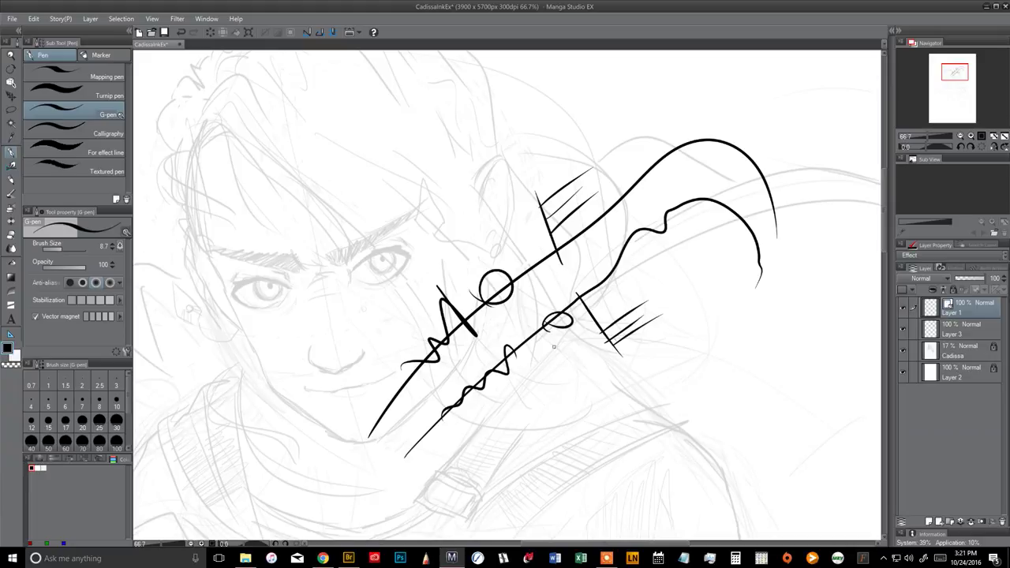
Try erasing only touched areas of the loop on Layer 1 with the Vector eraser, and undo the erasures.
{"action": "left_click", "coordinate": [970, 137]}
{"action": "left_click", "coordinate": [970, 137]}
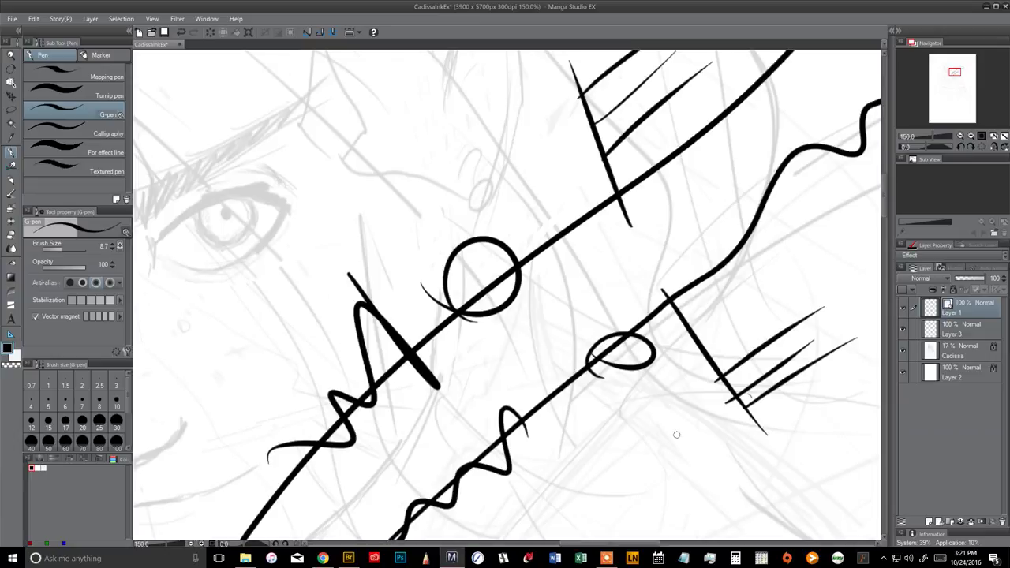
{"action": "left_click_drag", "start_coordinate": [680, 341], "coordinate": [551, 256]}
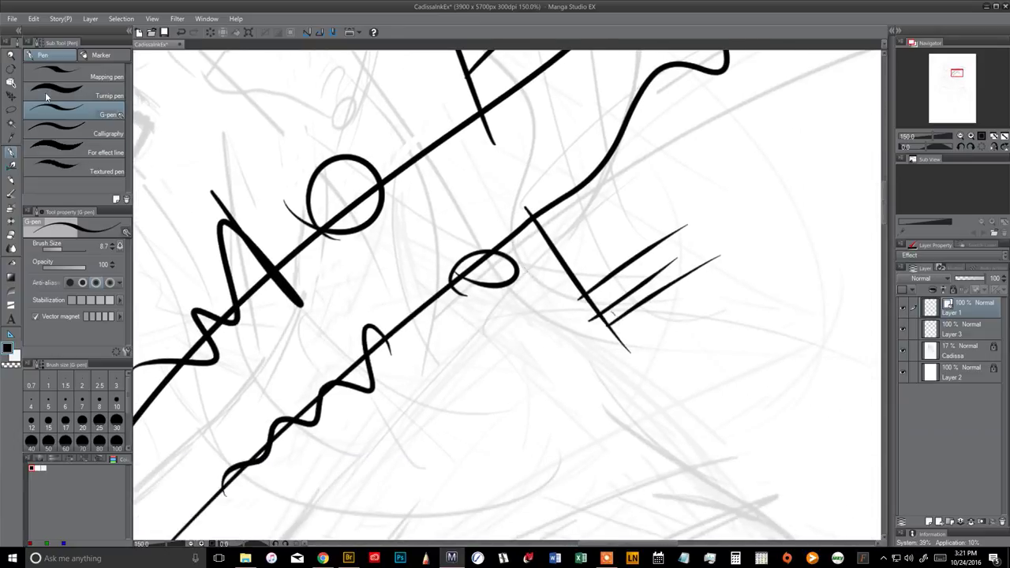
{"action": "left_click", "coordinate": [12, 235]}
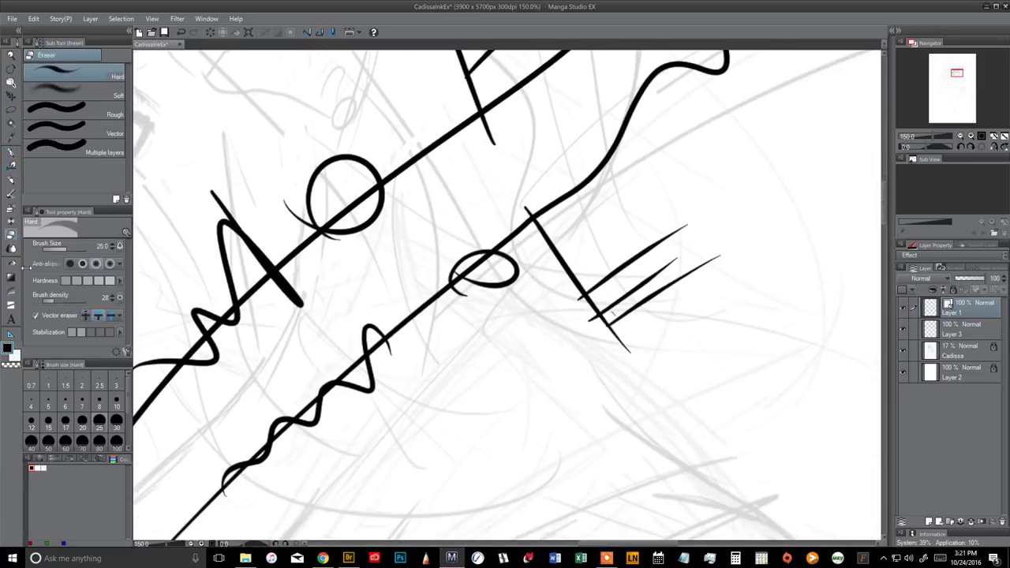
{"action": "left_click", "coordinate": [111, 134]}
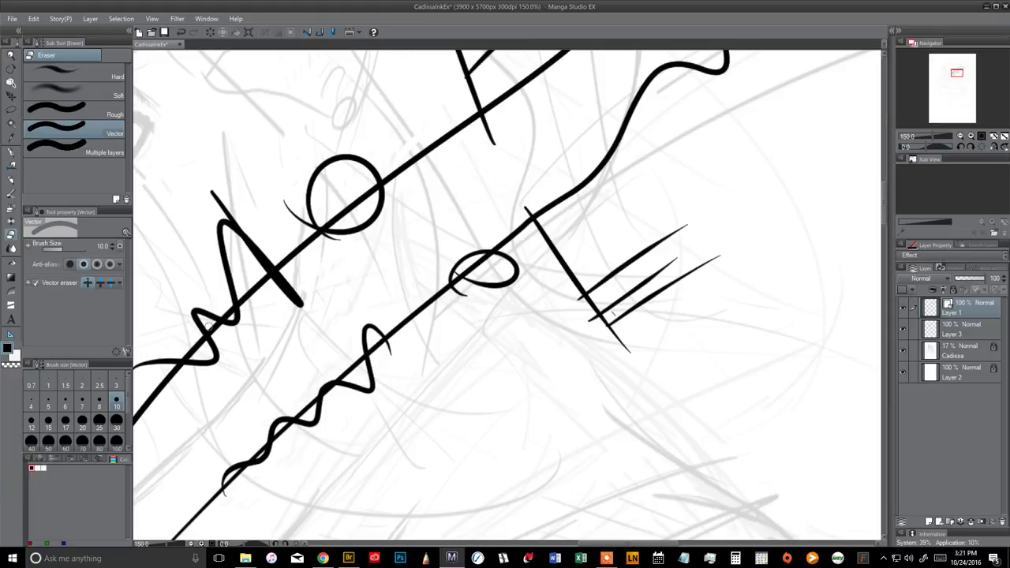
{"action": "mouse_move", "coordinate": [474, 270]}
{"action": "left_mouse_down"}
{"action": "mouse_move", "coordinate": [484, 258]}
{"action": "mouse_move", "coordinate": [466, 273]}
{"action": "left_mouse_up"}
{"action": "key", "text": "ctrl+z"}
{"action": "mouse_move", "coordinate": [470, 271]}
{"action": "left_mouse_down"}
{"action": "mouse_move", "coordinate": [488, 257]}
{"action": "mouse_move", "coordinate": [471, 267]}
{"action": "mouse_move", "coordinate": [471, 293]}
{"action": "left_mouse_up"}
{"action": "key", "text": "ctrl+z"}
Set the Vector eraser to remove whole lines, try it on the loop, comb and zigzag strokes, and undo each erasure.
{"action": "left_click", "coordinate": [112, 283]}
{"action": "left_click", "coordinate": [496, 268]}
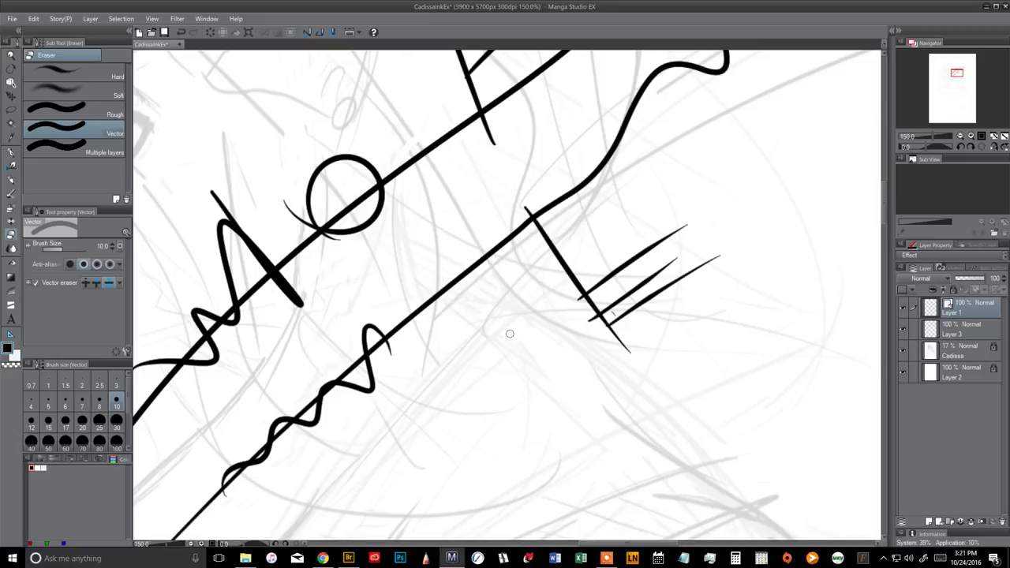
{"action": "key", "text": "ctrl+z"}
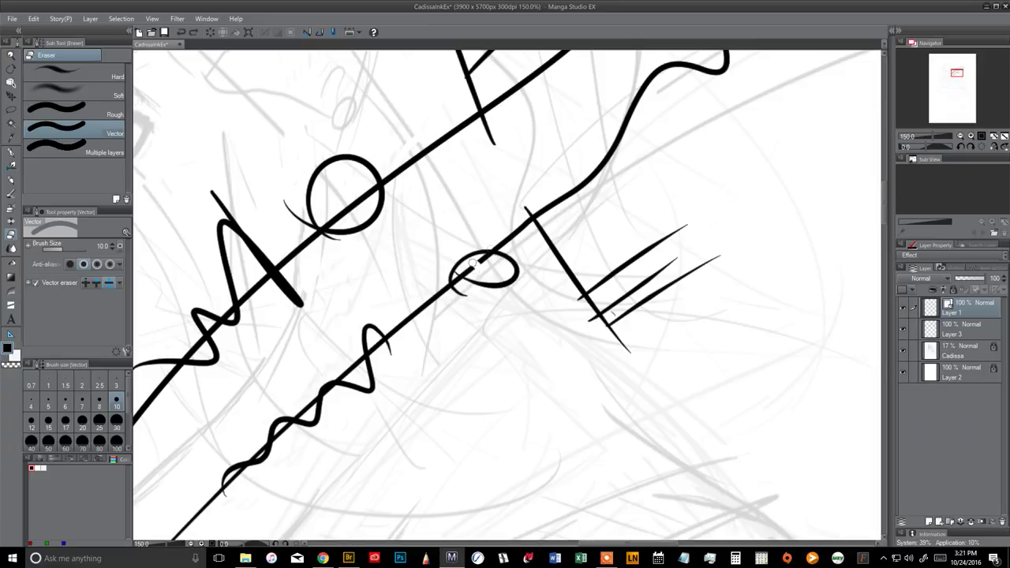
{"action": "left_click", "coordinate": [530, 210]}
{"action": "key", "text": "ctrl+z"}
{"action": "left_click", "coordinate": [377, 320]}
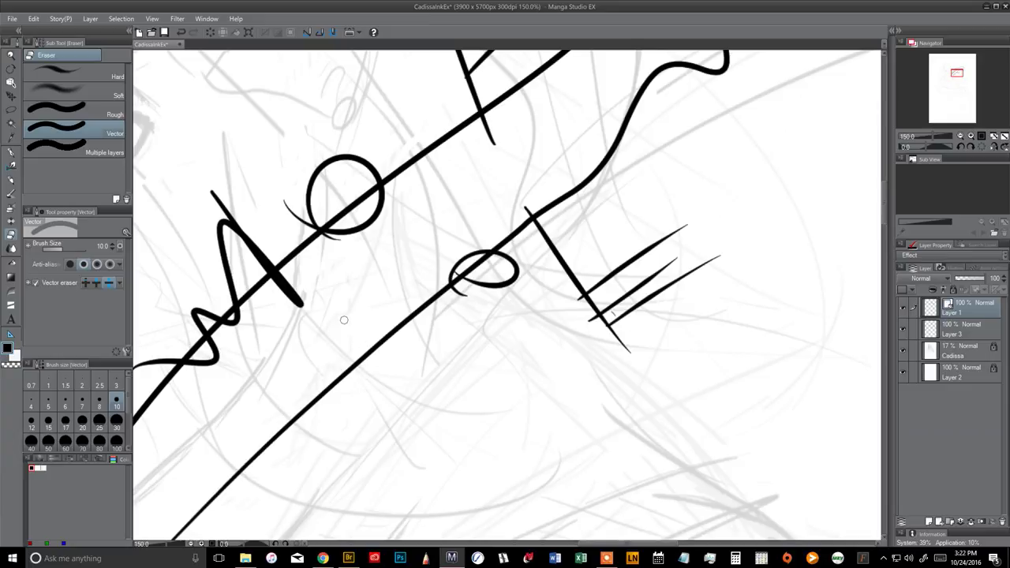
{"action": "key", "text": "ctrl+z"}
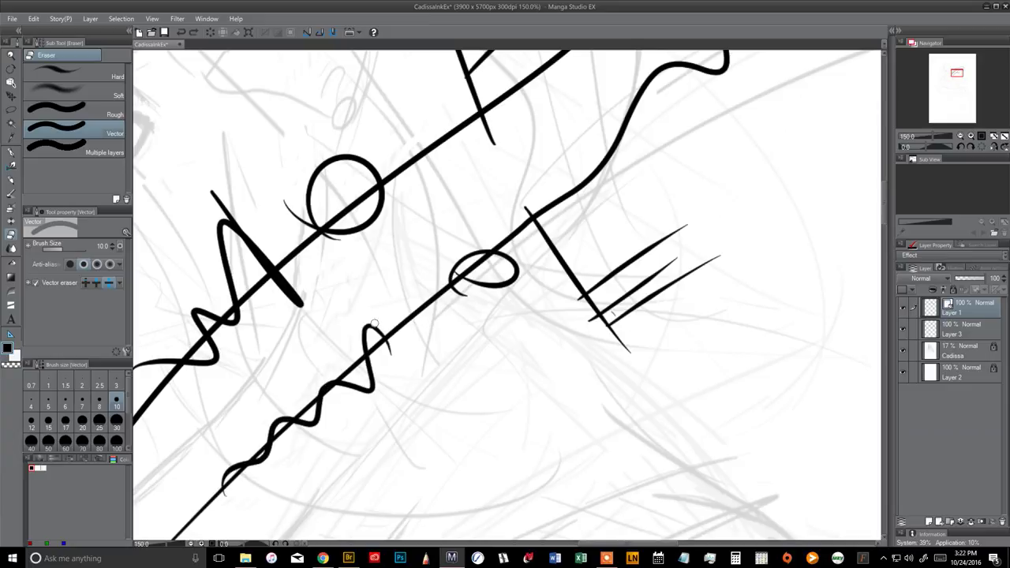
{"action": "left_click_drag", "start_coordinate": [382, 326], "coordinate": [371, 326]}
{"action": "key", "text": "ctrl+z"}
Try erasing across the comb's tines and spine on Layer 1, and undo both erasures.
{"action": "left_click_drag", "start_coordinate": [659, 309], "coordinate": [577, 213]}
{"action": "key", "text": "ctrl+z"}
{"action": "left_click", "coordinate": [567, 260]}
{"action": "key", "text": "ctrl+z"}
Try erasing the line inside the vector loop and parts of the zigzag up to their intersections, and undo the erasures.
{"action": "mouse_move", "coordinate": [596, 291]}
{"action": "left_mouse_down"}
{"action": "mouse_move", "coordinate": [460, 286]}
{"action": "mouse_move", "coordinate": [411, 306]}
{"action": "left_mouse_up"}
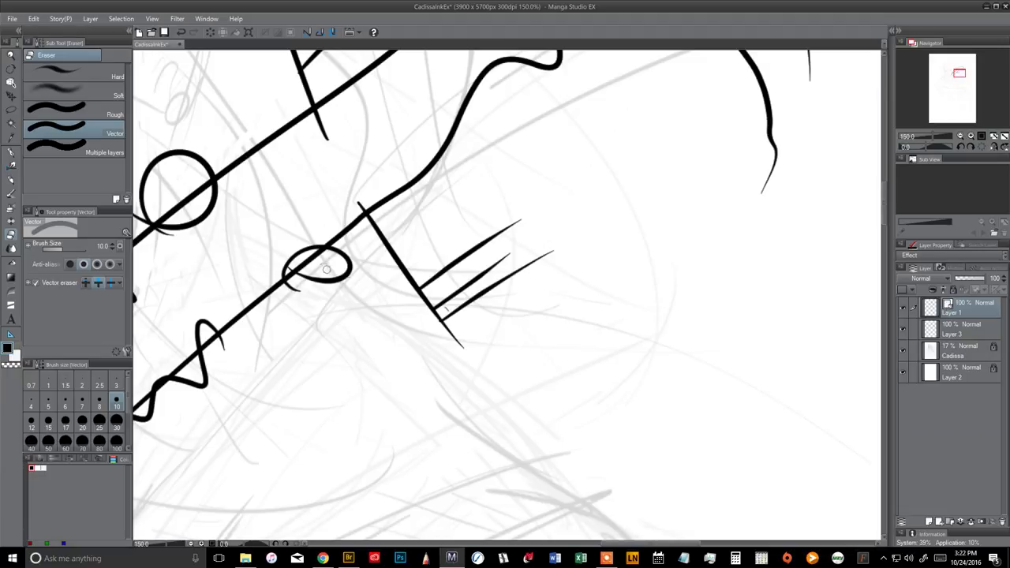
{"action": "left_click_drag", "start_coordinate": [304, 264], "coordinate": [418, 314]}
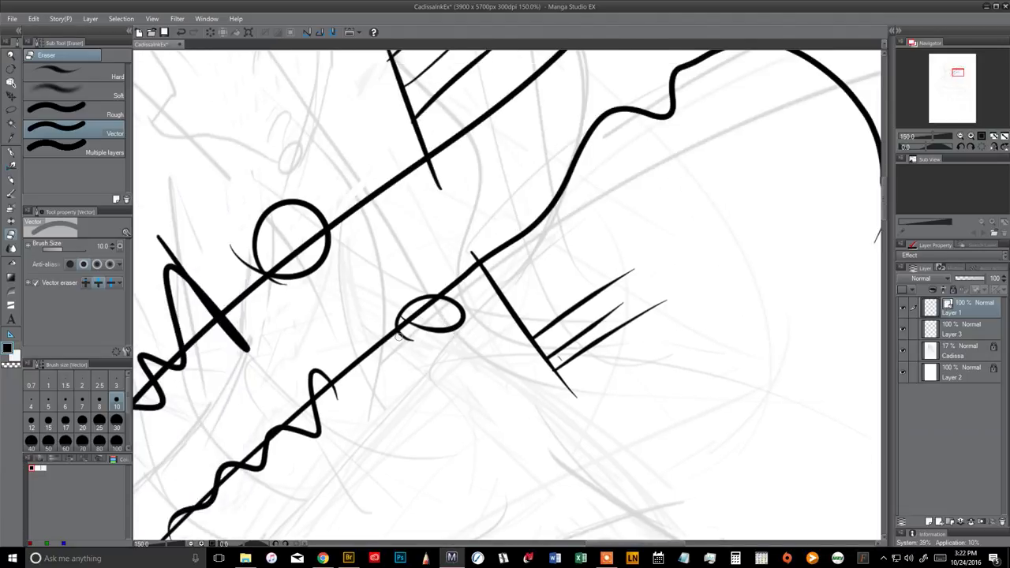
{"action": "left_click", "coordinate": [425, 312]}
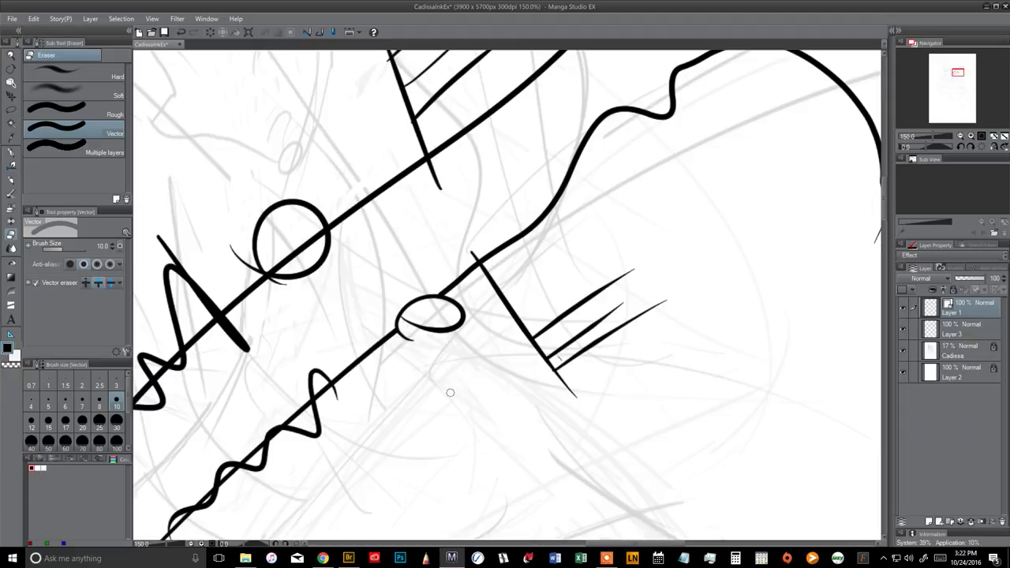
{"action": "mouse_move", "coordinate": [322, 393]}
{"action": "left_mouse_down"}
{"action": "mouse_move", "coordinate": [308, 422]}
{"action": "mouse_move", "coordinate": [245, 445]}
{"action": "mouse_move", "coordinate": [322, 354]}
{"action": "left_mouse_up"}
{"action": "left_click_drag", "start_coordinate": [456, 333], "coordinate": [430, 374]}
{"action": "key", "text": "ctrl+z"}
{"action": "key", "text": "ctrl+z"}
{"action": "key", "text": "ctrl+z"}
{"action": "key", "text": "ctrl+z"}
{"action": "key", "text": "ctrl+z"}
Try trimming the vector comb's tines and the tail of its spine up to their intersections, and undo each erasure.
{"action": "mouse_move", "coordinate": [542, 398]}
{"action": "left_mouse_down"}
{"action": "mouse_move", "coordinate": [482, 453]}
{"action": "mouse_move", "coordinate": [481, 444]}
{"action": "left_mouse_up"}
{"action": "key", "text": "ctrl+z"}
{"action": "mouse_move", "coordinate": [519, 326]}
{"action": "left_mouse_down"}
{"action": "mouse_move", "coordinate": [454, 364]}
{"action": "mouse_move", "coordinate": [501, 462]}
{"action": "left_mouse_up"}
{"action": "key", "text": "ctrl+z"}
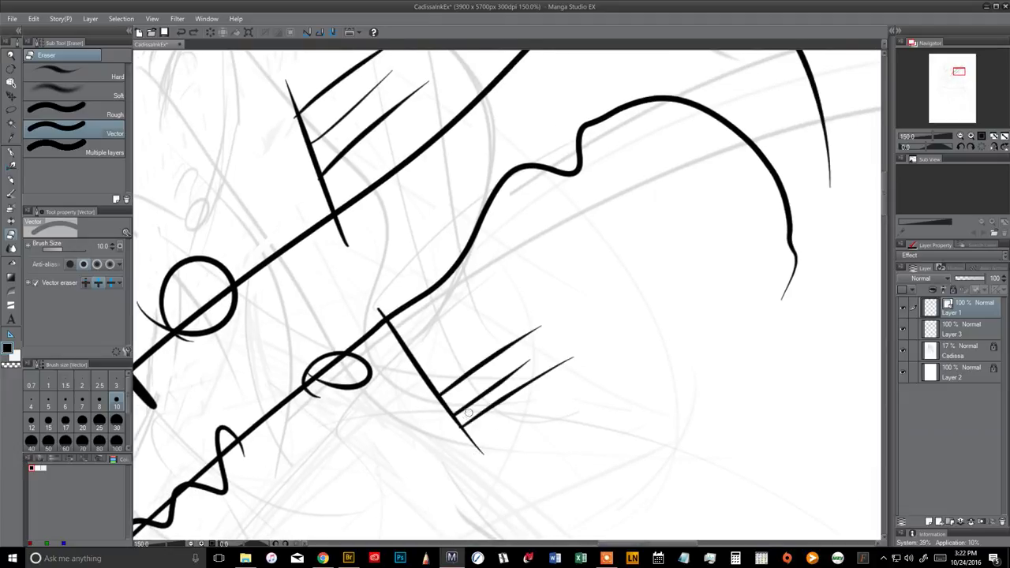
{"action": "left_click", "coordinate": [473, 431]}
{"action": "key", "text": "ctrl+z"}
{"action": "left_click_drag", "start_coordinate": [477, 486], "coordinate": [489, 497]}
{"action": "key", "text": "ctrl+z"}
Try erasing the lower edge of the vector loop with the Hard eraser, and undo it.
{"action": "left_click_drag", "start_coordinate": [521, 435], "coordinate": [582, 445]}
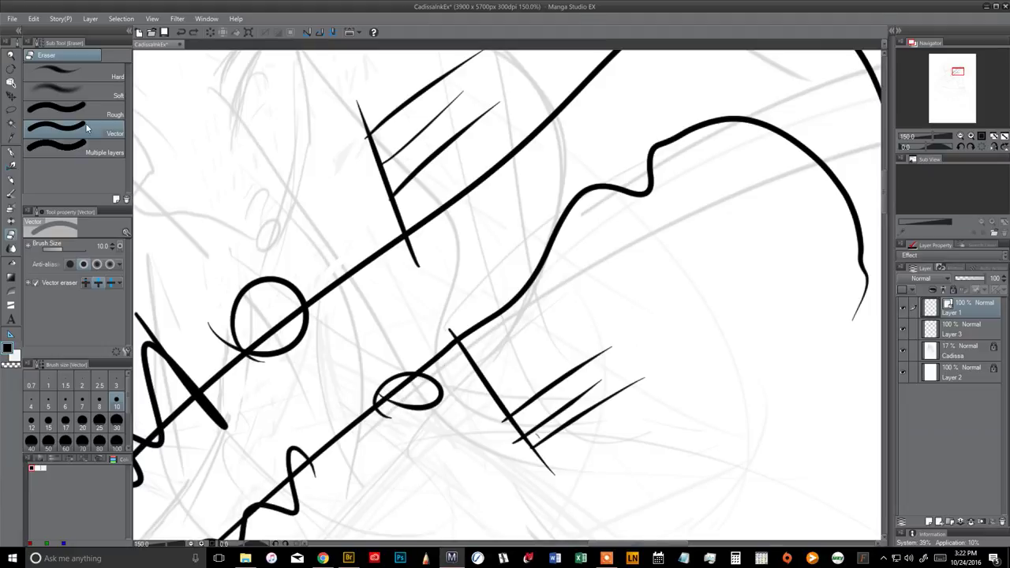
{"action": "left_click", "coordinate": [75, 73]}
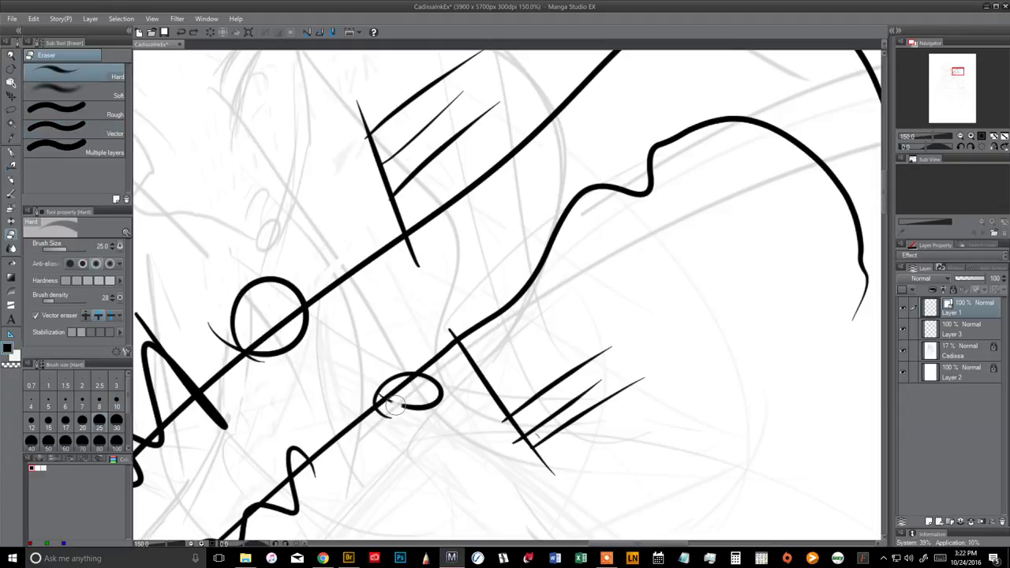
{"action": "left_click_drag", "start_coordinate": [391, 405], "coordinate": [407, 414]}
{"action": "key", "text": "ctrl+z"}
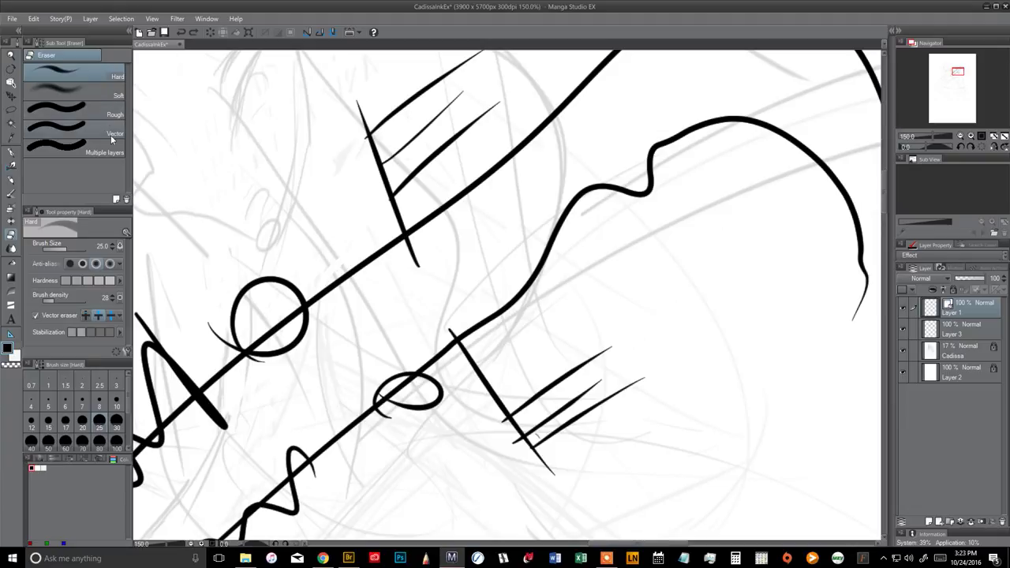
Erase the lower edge of the loop on Layer 1 using the Vector eraser limited to touched areas.
{"action": "left_click", "coordinate": [112, 135]}
{"action": "mouse_move", "coordinate": [402, 401]}
{"action": "left_mouse_down"}
{"action": "mouse_move", "coordinate": [407, 409]}
{"action": "mouse_move", "coordinate": [394, 403]}
{"action": "left_mouse_up"}
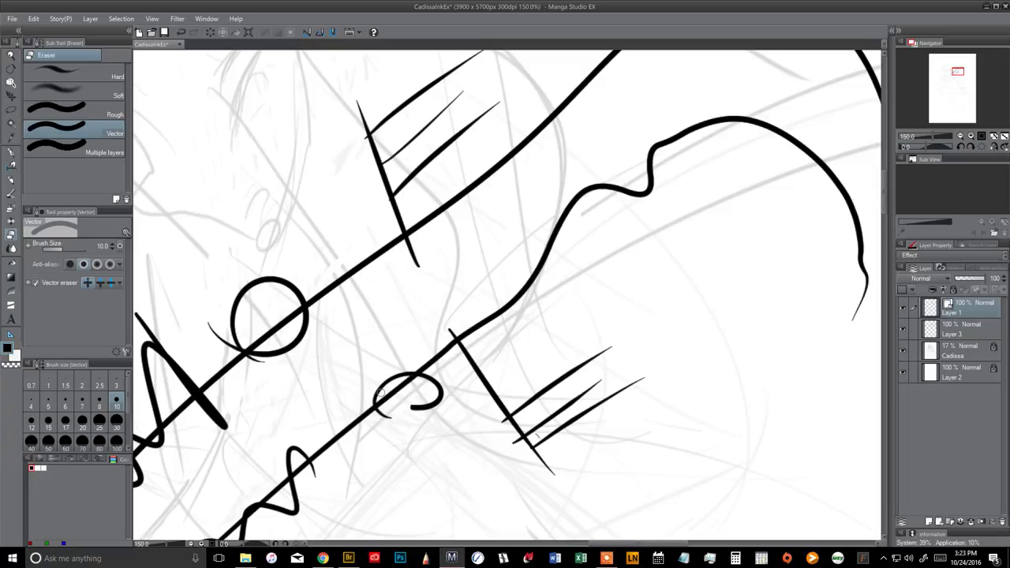
{"action": "mouse_move", "coordinate": [408, 411]}
{"action": "left_mouse_down"}
{"action": "mouse_move", "coordinate": [469, 418]}
{"action": "mouse_move", "coordinate": [405, 410]}
{"action": "mouse_move", "coordinate": [439, 422]}
{"action": "mouse_move", "coordinate": [407, 406]}
{"action": "mouse_move", "coordinate": [459, 403]}
{"action": "left_mouse_up"}
{"action": "left_click", "coordinate": [442, 389]}
{"action": "key", "text": "ctrl+z"}
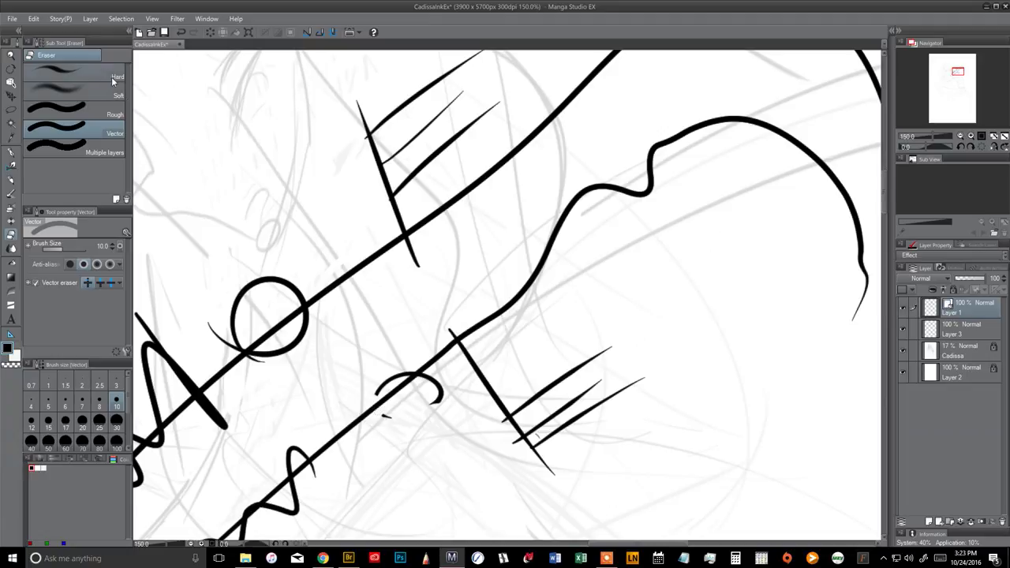
Set the Vector eraser to erase up to intersections, try it on the line through the loop, and undo the last erasures.
{"action": "left_click", "coordinate": [101, 283]}
{"action": "left_click", "coordinate": [382, 402]}
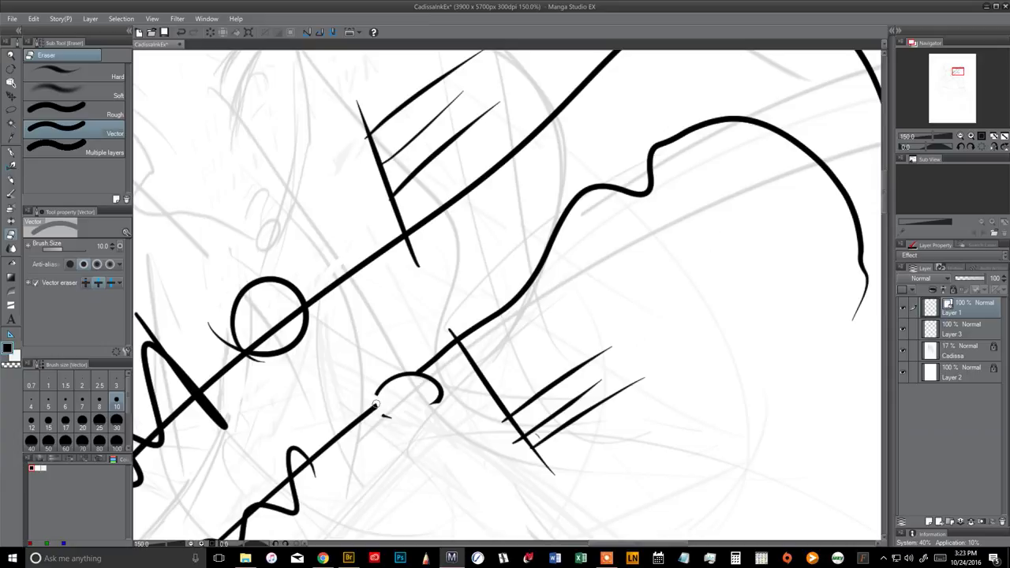
{"action": "key", "text": "ctrl+z"}
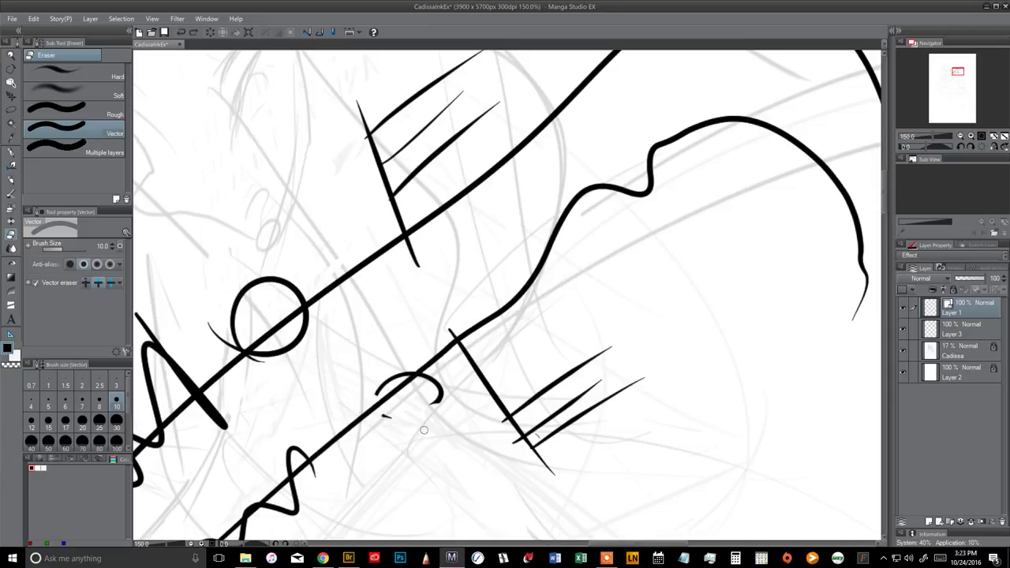
{"action": "key", "text": "ctrl+z"}
Delete the practice layers Layer 1 and Layer 3, and put a new empty vector layer above Cadissa as the active layer.
{"action": "left_click_drag", "start_coordinate": [500, 408], "coordinate": [481, 435]}
{"action": "left_click", "coordinate": [11, 153]}
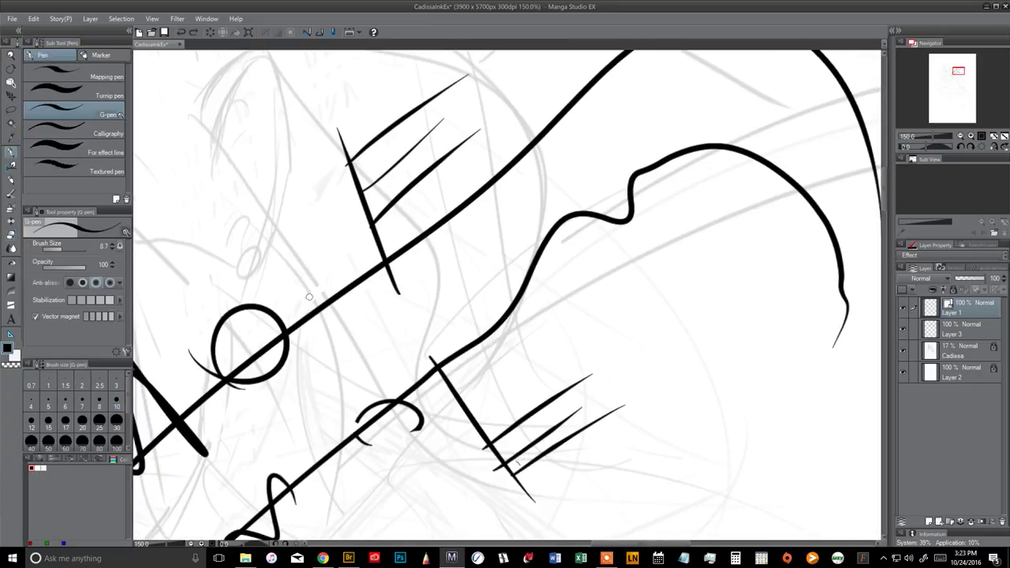
{"action": "left_click_drag", "start_coordinate": [505, 280], "coordinate": [566, 231]}
{"action": "left_click", "coordinate": [1001, 522]}
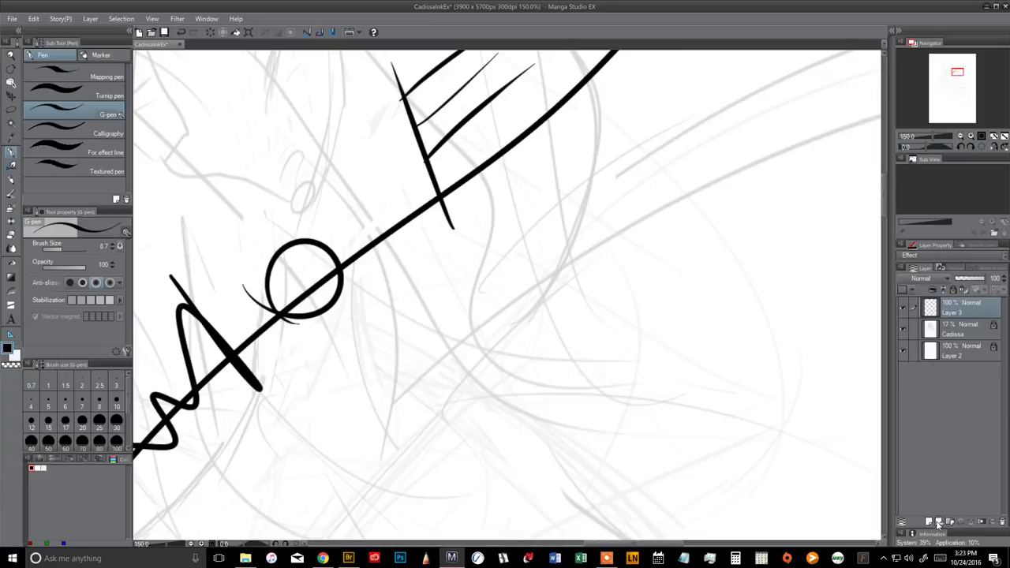
{"action": "left_click", "coordinate": [937, 522]}
{"action": "left_click", "coordinate": [999, 521]}
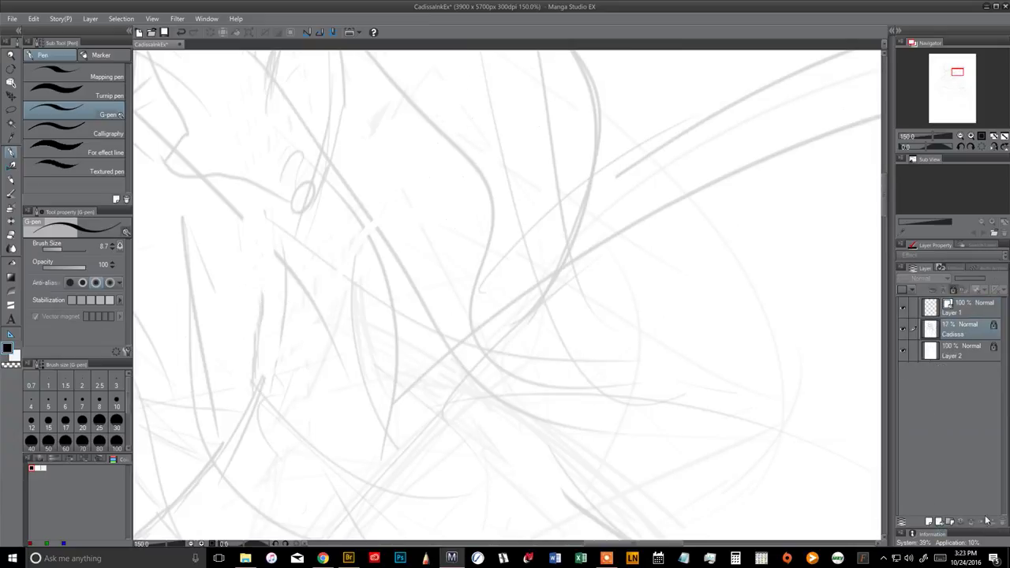
{"action": "left_click", "coordinate": [959, 314]}
{"action": "left_click_drag", "start_coordinate": [649, 408], "coordinate": [655, 443]}
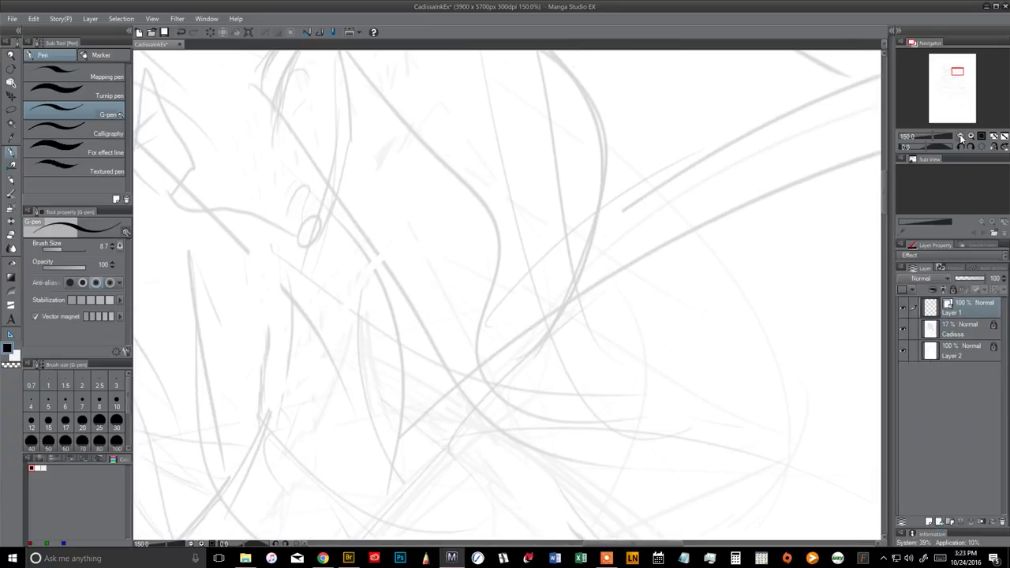
{"action": "left_click", "coordinate": [962, 137]}
{"action": "left_click", "coordinate": [962, 137]}
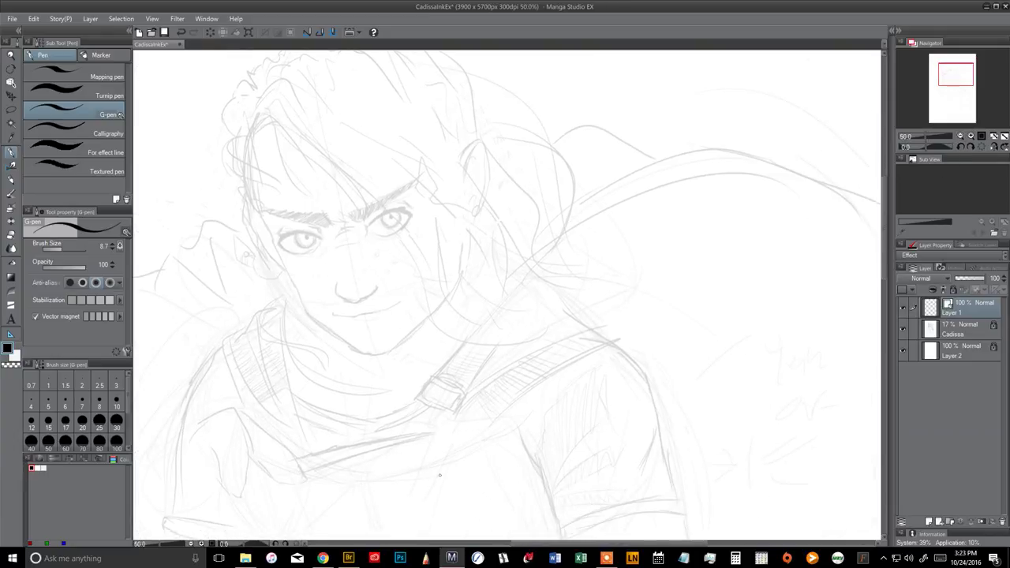
Try wavy and curved strokes with the Mapping pen beside the figure, and undo them all.
{"action": "left_click", "coordinate": [106, 79]}
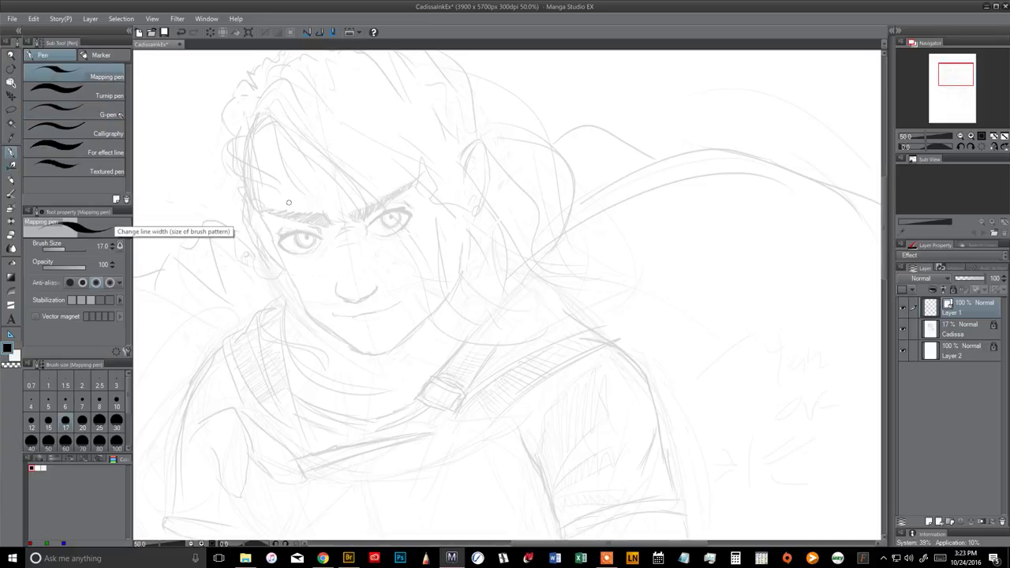
{"action": "mouse_move", "coordinate": [515, 284]}
{"action": "left_mouse_down"}
{"action": "mouse_move", "coordinate": [568, 218]}
{"action": "mouse_move", "coordinate": [680, 207]}
{"action": "left_mouse_up"}
{"action": "left_click_drag", "start_coordinate": [595, 218], "coordinate": [745, 167]}
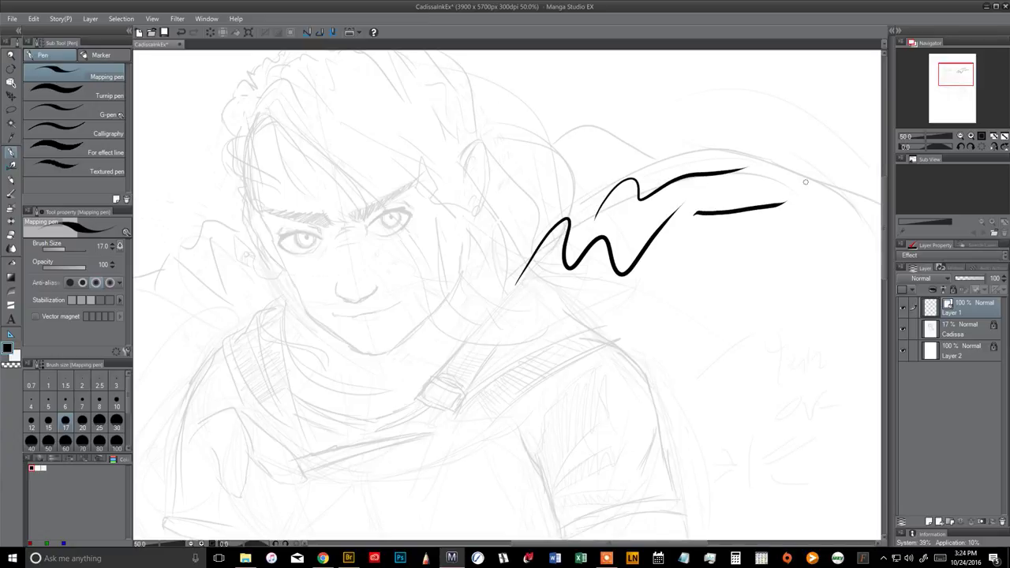
{"action": "left_click_drag", "start_coordinate": [493, 340], "coordinate": [557, 142]}
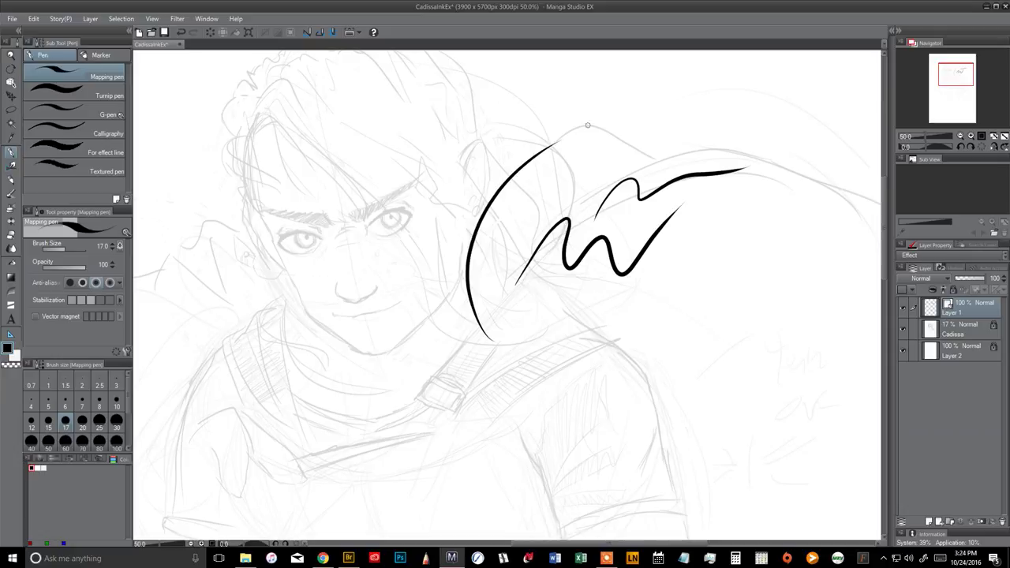
{"action": "key", "text": "ctrl+z"}
{"action": "mouse_move", "coordinate": [593, 396]}
{"action": "left_mouse_down"}
{"action": "mouse_move", "coordinate": [659, 348]}
{"action": "mouse_move", "coordinate": [849, 361]}
{"action": "left_mouse_up"}
{"action": "mouse_move", "coordinate": [663, 428]}
{"action": "left_mouse_down"}
{"action": "mouse_move", "coordinate": [703, 417]}
{"action": "mouse_move", "coordinate": [841, 424]}
{"action": "left_mouse_up"}
{"action": "mouse_move", "coordinate": [750, 440]}
{"action": "left_mouse_down"}
{"action": "mouse_move", "coordinate": [840, 437]}
{"action": "mouse_move", "coordinate": [864, 423]}
{"action": "left_mouse_up"}
{"action": "key", "text": "ctrl+z"}
{"action": "key", "text": "ctrl+z"}
{"action": "key", "text": "ctrl+z"}
{"action": "key", "text": "ctrl+z"}
{"action": "key", "text": "ctrl+z"}
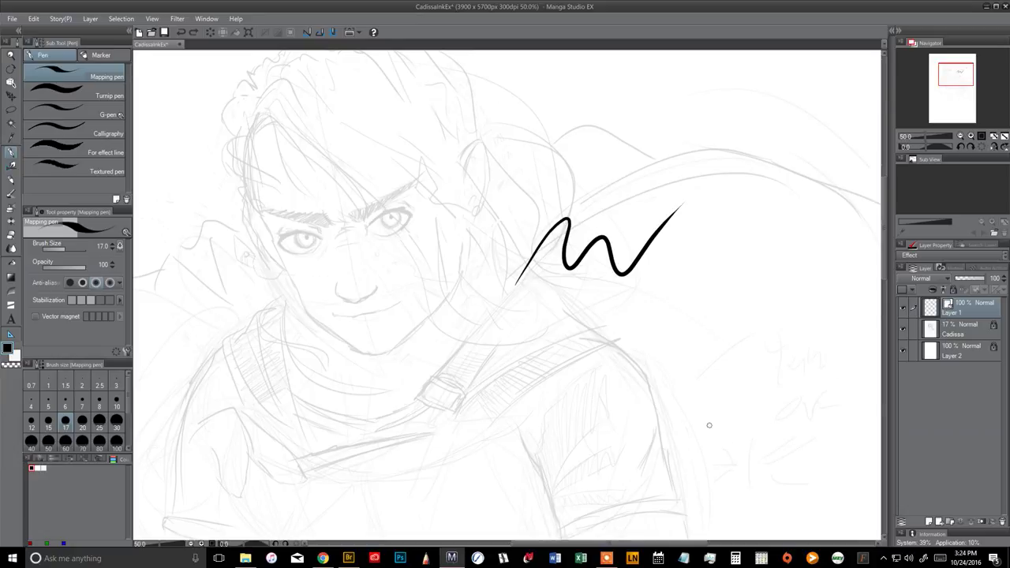
Try long, thick strokes with the Turnip pen across the figure's shoulder and arm, and undo them all.
{"action": "left_click", "coordinate": [114, 88]}
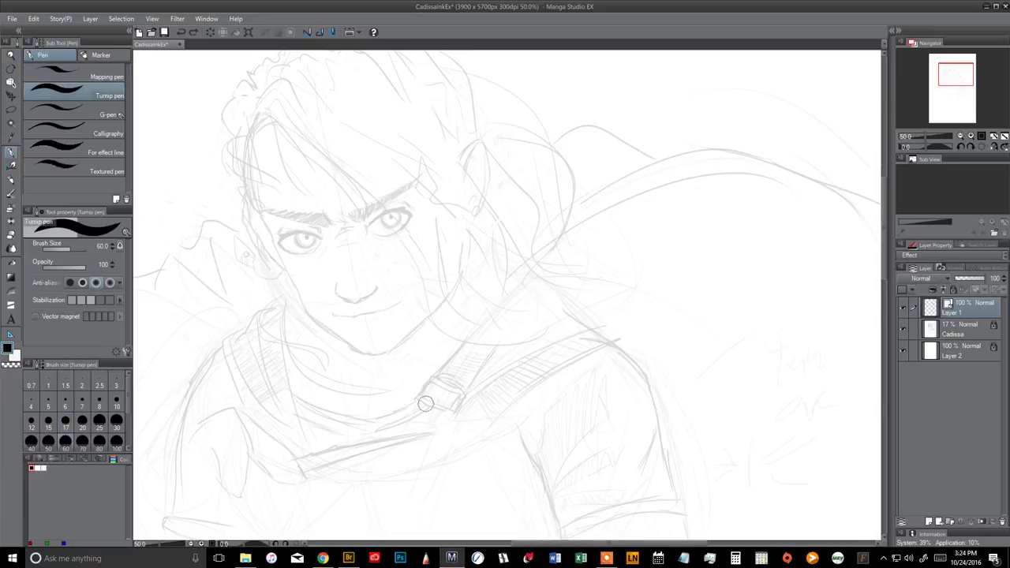
{"action": "mouse_move", "coordinate": [467, 449]}
{"action": "left_mouse_down"}
{"action": "mouse_move", "coordinate": [609, 371]}
{"action": "mouse_move", "coordinate": [797, 325]}
{"action": "left_mouse_up"}
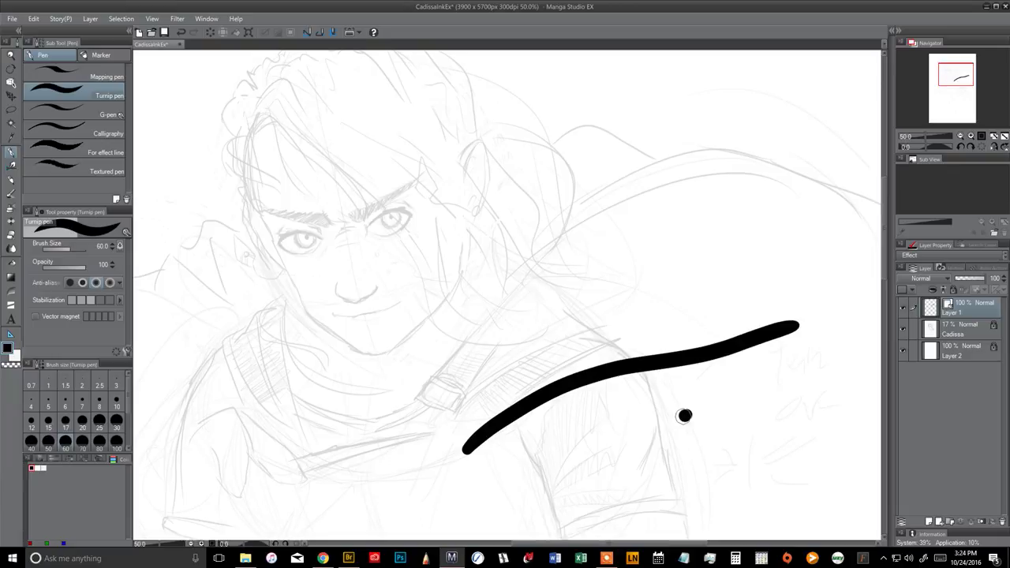
{"action": "left_click_drag", "start_coordinate": [691, 416], "coordinate": [327, 502]}
{"action": "mouse_move", "coordinate": [440, 488]}
{"action": "left_mouse_down"}
{"action": "mouse_move", "coordinate": [556, 423]}
{"action": "mouse_move", "coordinate": [703, 379]}
{"action": "left_mouse_up"}
{"action": "key", "text": "ctrl+z"}
{"action": "key", "text": "ctrl+z"}
{"action": "key", "text": "ctrl+z"}
{"action": "mouse_move", "coordinate": [469, 472]}
{"action": "left_mouse_down"}
{"action": "mouse_move", "coordinate": [726, 411]}
{"action": "mouse_move", "coordinate": [858, 401]}
{"action": "left_mouse_up"}
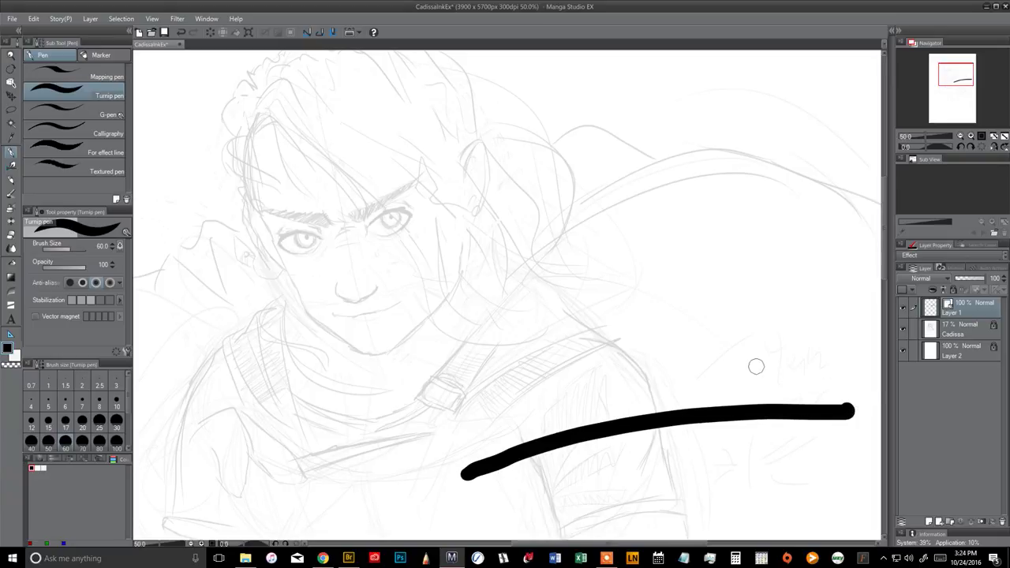
{"action": "left_click_drag", "start_coordinate": [751, 370], "coordinate": [539, 393]}
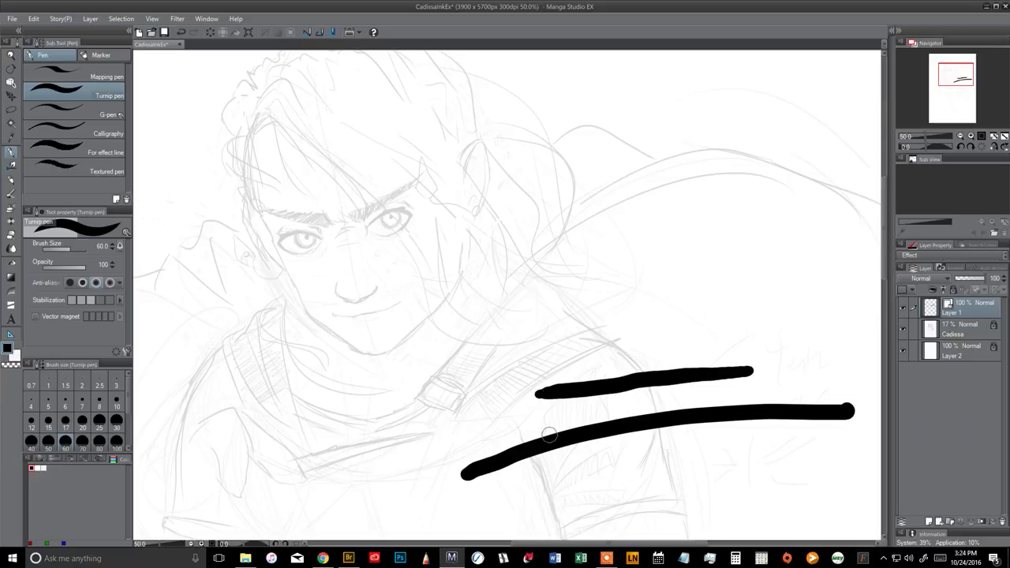
{"action": "key", "text": "ctrl+z"}
{"action": "key", "text": "ctrl+z"}
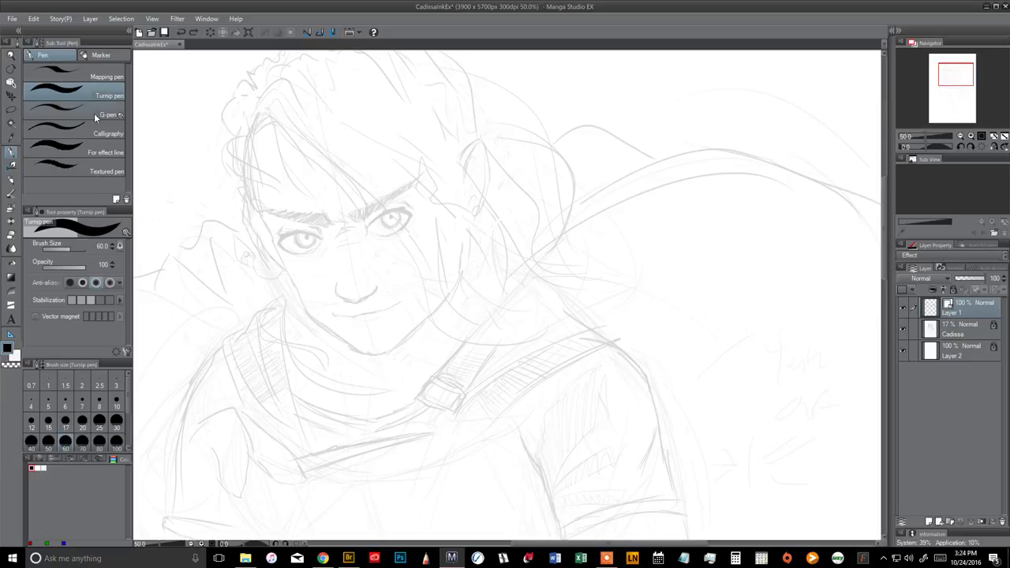
Reduce the Calligraphy pen's brush size to 80, try a tall looping stroke over the shoulder, and undo it.
{"action": "left_click", "coordinate": [106, 134]}
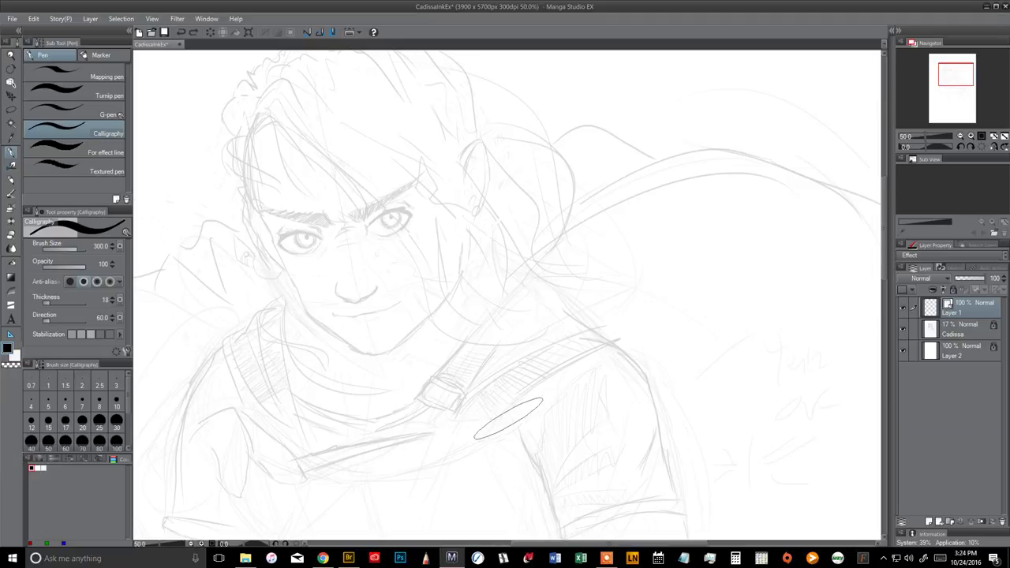
{"action": "key", "text": "bracketleft"}
{"action": "key", "text": "bracketleft"}
{"action": "key", "text": "bracketleft"}
{"action": "key", "text": "bracketleft"}
{"action": "key", "text": "bracketleft"}
{"action": "key", "text": "bracketleft"}
{"action": "key", "text": "bracketleft"}
{"action": "mouse_move", "coordinate": [546, 452]}
{"action": "left_mouse_down"}
{"action": "mouse_move", "coordinate": [570, 391]}
{"action": "mouse_move", "coordinate": [659, 323]}
{"action": "mouse_move", "coordinate": [730, 420]}
{"action": "left_mouse_up"}
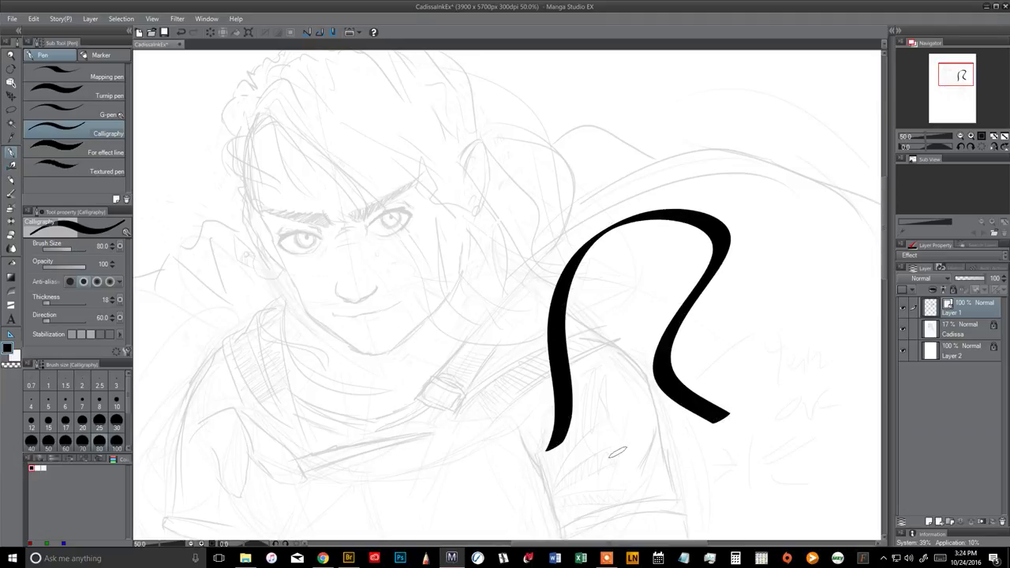
{"action": "key", "text": "ctrl+z"}
Try hand-lettering a few words with the Calligraphy pen beside the face, and undo every letter stroke.
{"action": "left_click_drag", "start_coordinate": [475, 198], "coordinate": [477, 422]}
{"action": "left_click_drag", "start_coordinate": [558, 237], "coordinate": [489, 319]}
{"action": "left_click_drag", "start_coordinate": [507, 298], "coordinate": [547, 358]}
{"action": "left_click_drag", "start_coordinate": [556, 285], "coordinate": [596, 320]}
{"action": "left_click_drag", "start_coordinate": [588, 411], "coordinate": [629, 236]}
{"action": "mouse_move", "coordinate": [655, 330]}
{"action": "left_mouse_down"}
{"action": "mouse_move", "coordinate": [631, 342]}
{"action": "mouse_move", "coordinate": [684, 340]}
{"action": "left_mouse_up"}
{"action": "mouse_move", "coordinate": [712, 351]}
{"action": "left_mouse_down"}
{"action": "mouse_move", "coordinate": [738, 278]}
{"action": "mouse_move", "coordinate": [714, 349]}
{"action": "left_mouse_up"}
{"action": "left_click_drag", "start_coordinate": [546, 464], "coordinate": [600, 437]}
{"action": "left_click_drag", "start_coordinate": [604, 484], "coordinate": [655, 483]}
{"action": "mouse_move", "coordinate": [639, 442]}
{"action": "left_mouse_down"}
{"action": "mouse_move", "coordinate": [693, 454]}
{"action": "mouse_move", "coordinate": [709, 483]}
{"action": "mouse_move", "coordinate": [726, 432]}
{"action": "left_mouse_up"}
{"action": "mouse_move", "coordinate": [725, 452]}
{"action": "left_mouse_down"}
{"action": "mouse_move", "coordinate": [748, 459]}
{"action": "mouse_move", "coordinate": [757, 470]}
{"action": "mouse_move", "coordinate": [753, 430]}
{"action": "left_mouse_up"}
{"action": "left_click_drag", "start_coordinate": [730, 431], "coordinate": [829, 421]}
{"action": "key", "text": "ctrl+z"}
{"action": "key", "text": "ctrl+z"}
{"action": "key", "text": "ctrl+z"}
{"action": "key", "text": "ctrl+z"}
{"action": "key", "text": "ctrl+z"}
{"action": "key", "text": "ctrl+z"}
{"action": "key", "text": "ctrl+z"}
{"action": "key", "text": "ctrl+z"}
{"action": "key", "text": "ctrl+z"}
{"action": "key", "text": "ctrl+z"}
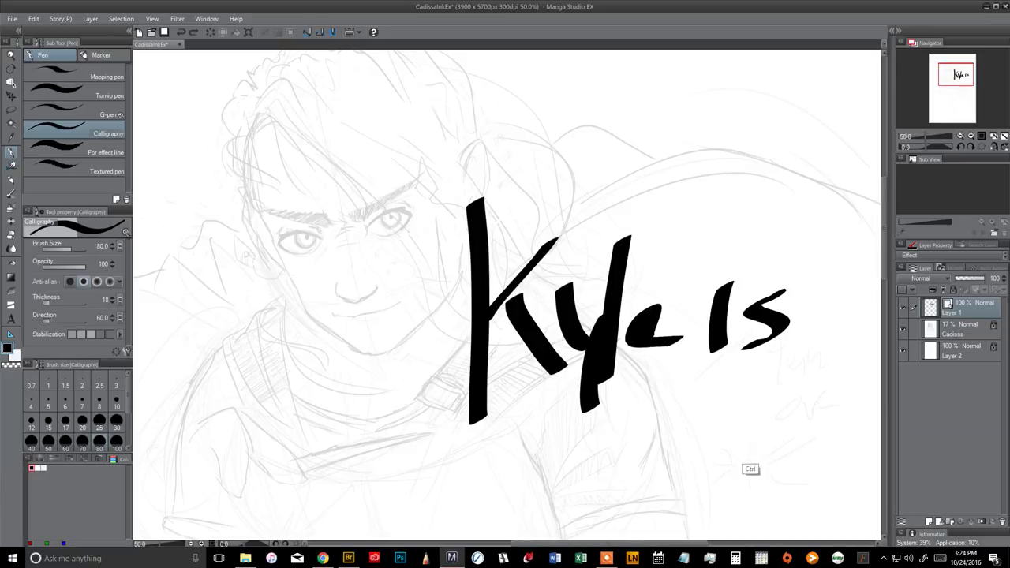
{"action": "key", "text": "ctrl+z"}
{"action": "key", "text": "ctrl+z"}
{"action": "key", "text": "ctrl+z"}
{"action": "key", "text": "ctrl+z"}
{"action": "key", "text": "ctrl+z"}
{"action": "key", "text": "ctrl+z"}
{"action": "key", "text": "ctrl+z"}
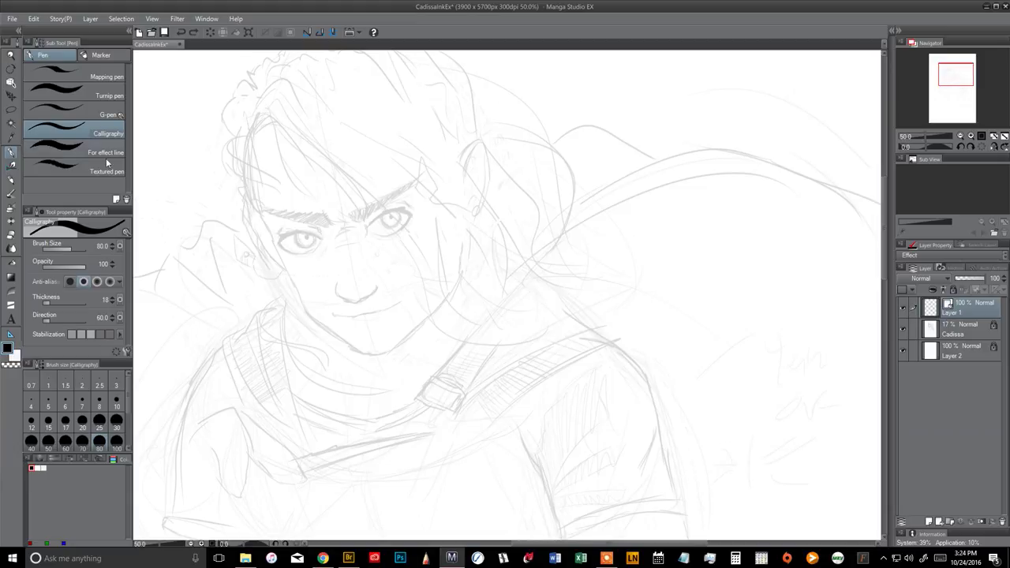
Increase the For effect line pen's brush size to 25, try a hooked curve over the shoulder, and undo it.
{"action": "left_click", "coordinate": [103, 154]}
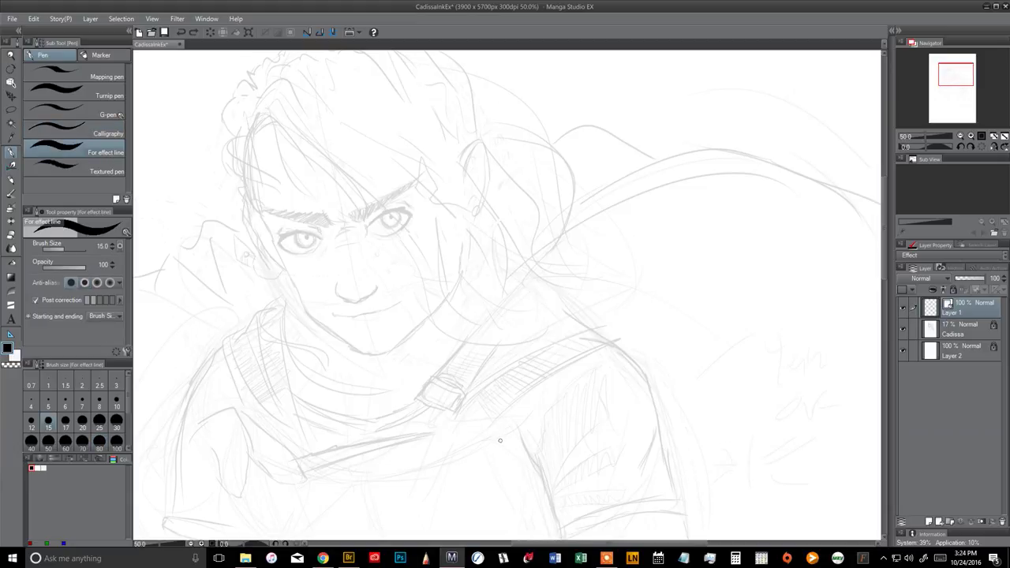
{"action": "key", "text": "bracketright"}
{"action": "key", "text": "bracketright"}
{"action": "key", "text": "bracketright"}
{"action": "mouse_move", "coordinate": [446, 490]}
{"action": "left_mouse_down"}
{"action": "mouse_move", "coordinate": [470, 463]}
{"action": "mouse_move", "coordinate": [687, 333]}
{"action": "mouse_move", "coordinate": [631, 476]}
{"action": "left_mouse_up"}
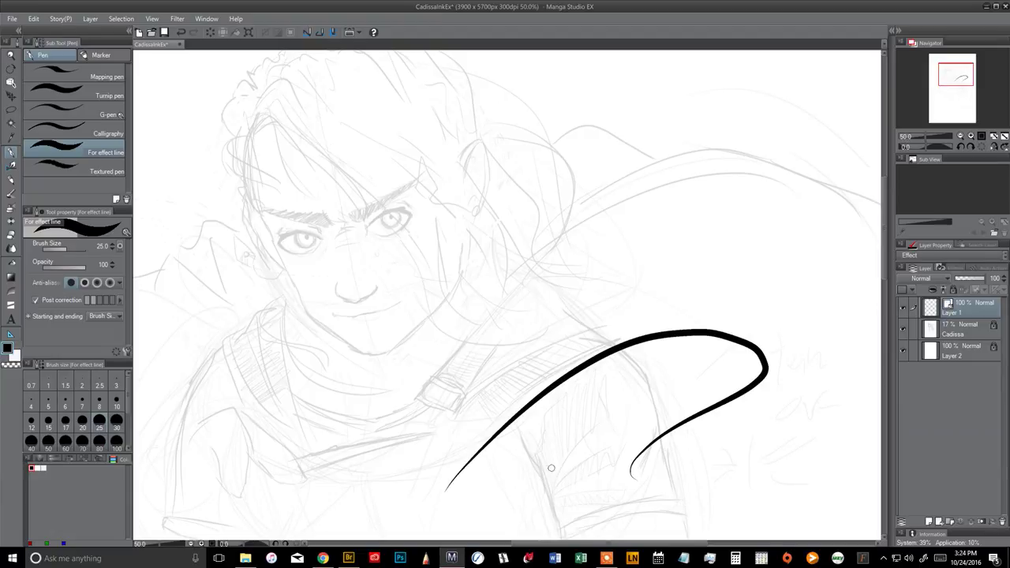
{"action": "key", "text": "ctrl+z"}
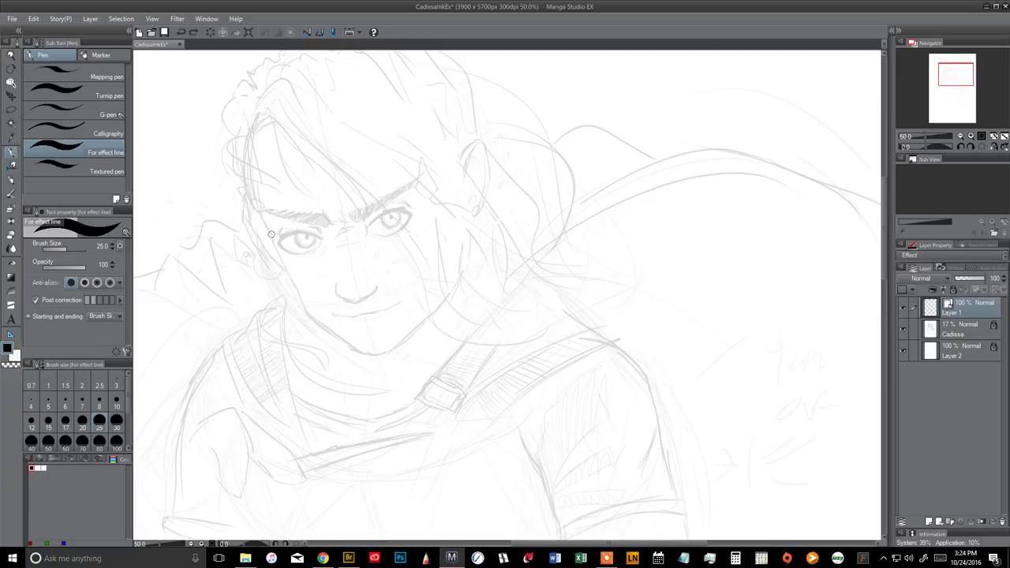
Try inking the jaw, side of the face, ear and neckline with the For effect line pen, and undo all strokes.
{"action": "mouse_move", "coordinate": [276, 250]}
{"action": "left_mouse_down"}
{"action": "mouse_move", "coordinate": [308, 310]}
{"action": "mouse_move", "coordinate": [371, 357]}
{"action": "mouse_move", "coordinate": [412, 334]}
{"action": "mouse_move", "coordinate": [447, 289]}
{"action": "mouse_move", "coordinate": [460, 229]}
{"action": "left_mouse_up"}
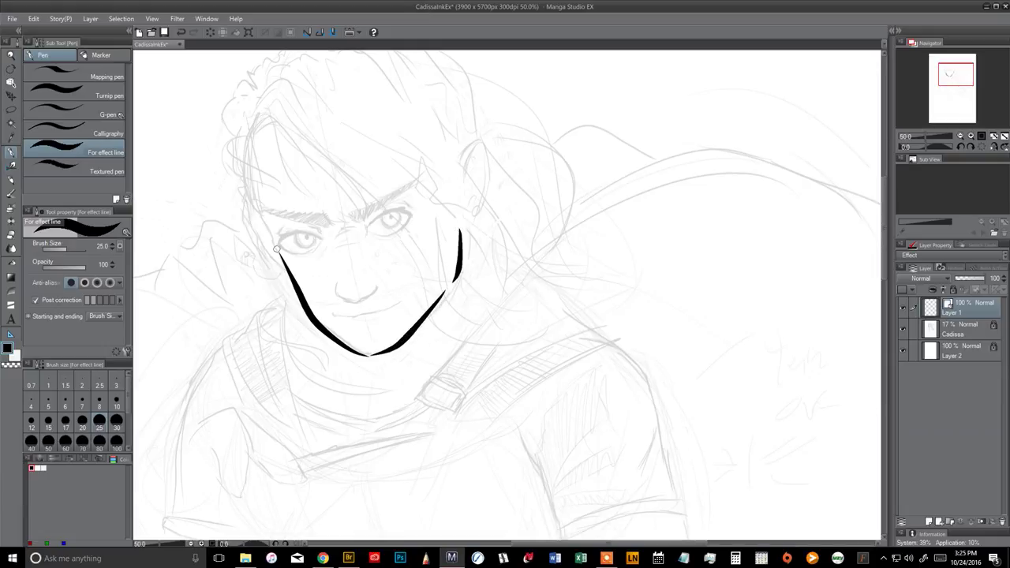
{"action": "mouse_move", "coordinate": [279, 251]}
{"action": "left_mouse_down"}
{"action": "mouse_move", "coordinate": [253, 209]}
{"action": "mouse_move", "coordinate": [243, 151]}
{"action": "left_mouse_up"}
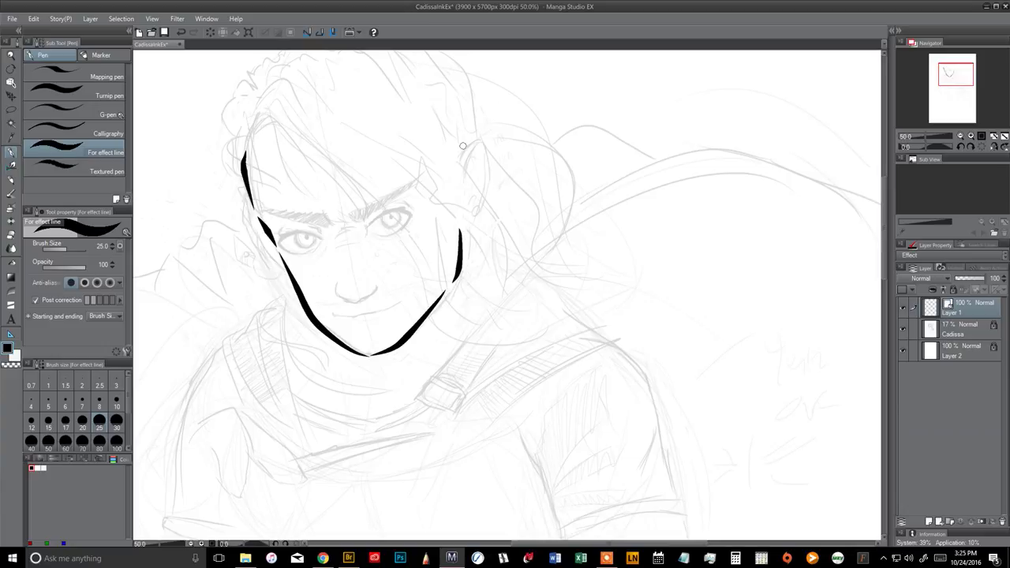
{"action": "mouse_move", "coordinate": [462, 147]}
{"action": "left_mouse_down"}
{"action": "mouse_move", "coordinate": [483, 142]}
{"action": "mouse_move", "coordinate": [476, 217]}
{"action": "left_mouse_up"}
{"action": "left_click_drag", "start_coordinate": [463, 164], "coordinate": [486, 143]}
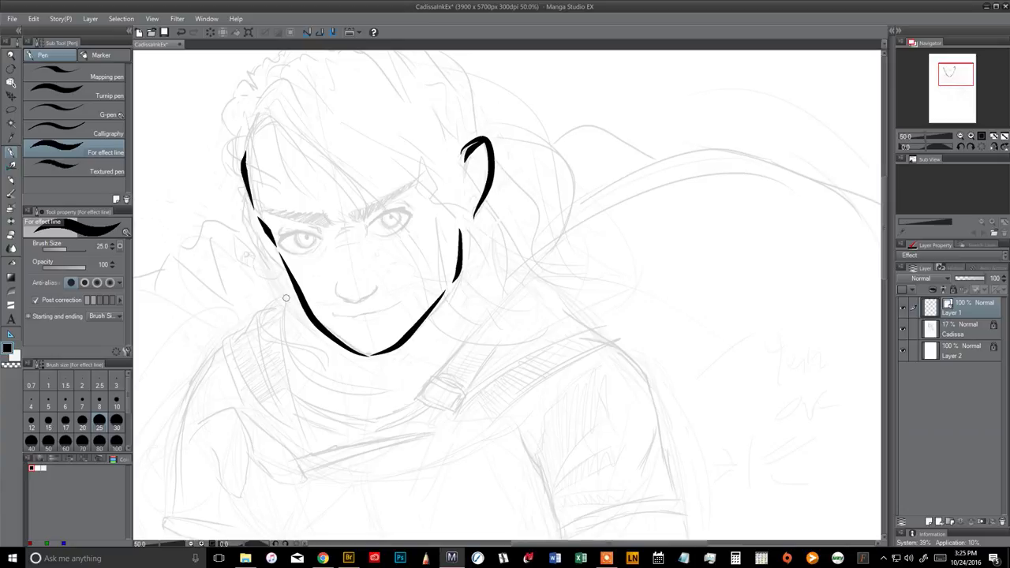
{"action": "mouse_move", "coordinate": [286, 302]}
{"action": "left_mouse_down"}
{"action": "mouse_move", "coordinate": [240, 329]}
{"action": "mouse_move", "coordinate": [196, 382]}
{"action": "mouse_move", "coordinate": [177, 452]}
{"action": "left_mouse_up"}
{"action": "key", "text": "ctrl+z"}
{"action": "key", "text": "ctrl+z"}
{"action": "key", "text": "ctrl+z"}
{"action": "key", "text": "ctrl+z"}
{"action": "key", "text": "ctrl+z"}
{"action": "key", "text": "ctrl+z"}
{"action": "key", "text": "ctrl+z"}
{"action": "key", "text": "ctrl+z"}
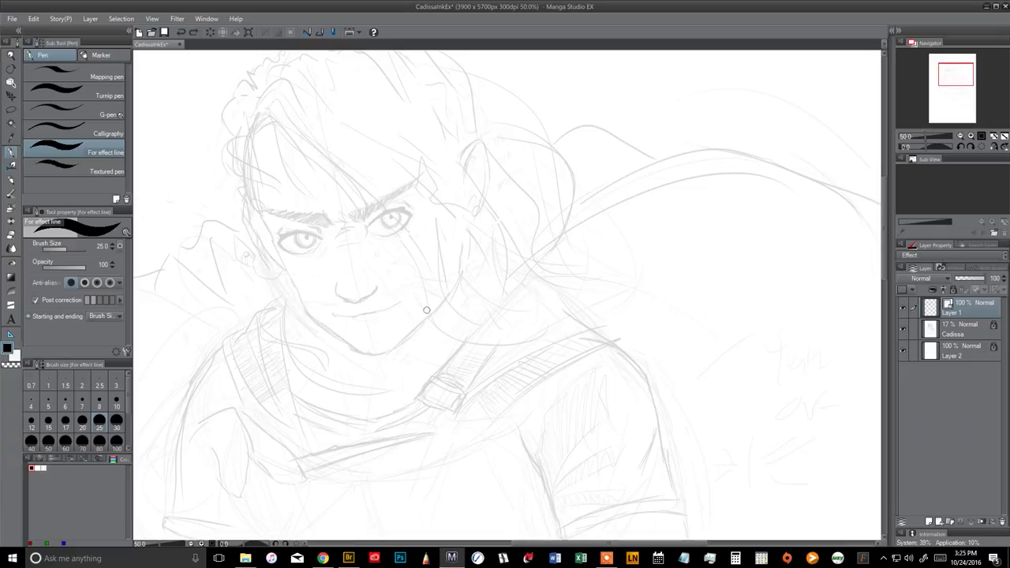
Try crossing straight and curved strokes with the Textured pen beside the face on Layer 1.
{"action": "left_click", "coordinate": [94, 171]}
{"action": "mouse_move", "coordinate": [449, 329]}
{"action": "left_mouse_down"}
{"action": "mouse_move", "coordinate": [495, 258]}
{"action": "mouse_move", "coordinate": [572, 229]}
{"action": "mouse_move", "coordinate": [659, 240]}
{"action": "left_mouse_up"}
{"action": "mouse_move", "coordinate": [698, 170]}
{"action": "left_mouse_down"}
{"action": "mouse_move", "coordinate": [707, 208]}
{"action": "mouse_move", "coordinate": [661, 254]}
{"action": "left_mouse_up"}
{"action": "left_click_drag", "start_coordinate": [550, 341], "coordinate": [565, 265]}
{"action": "left_click_drag", "start_coordinate": [479, 430], "coordinate": [468, 196]}
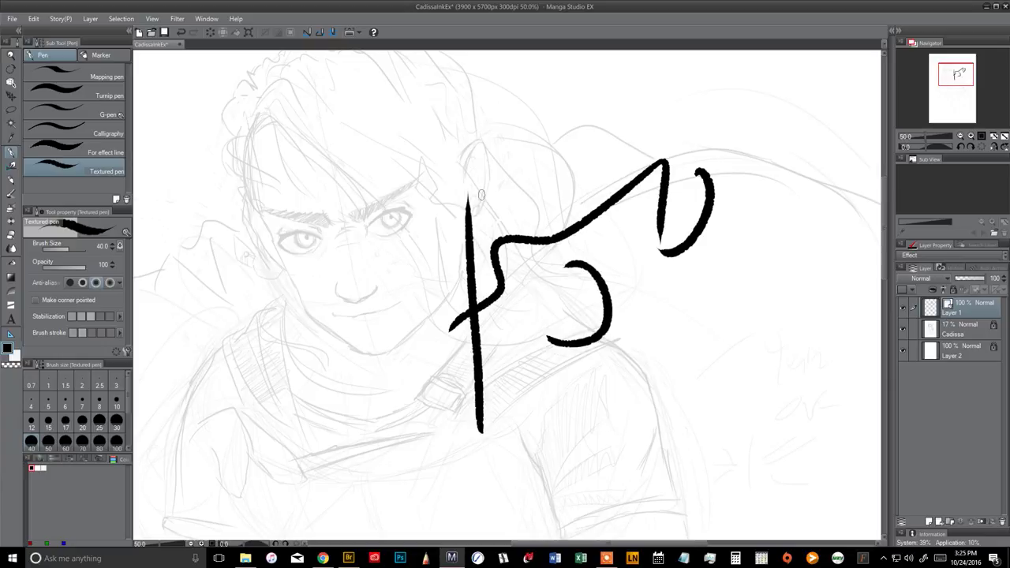
{"action": "left_click_drag", "start_coordinate": [546, 189], "coordinate": [543, 282]}
{"action": "left_click_drag", "start_coordinate": [544, 225], "coordinate": [640, 150]}
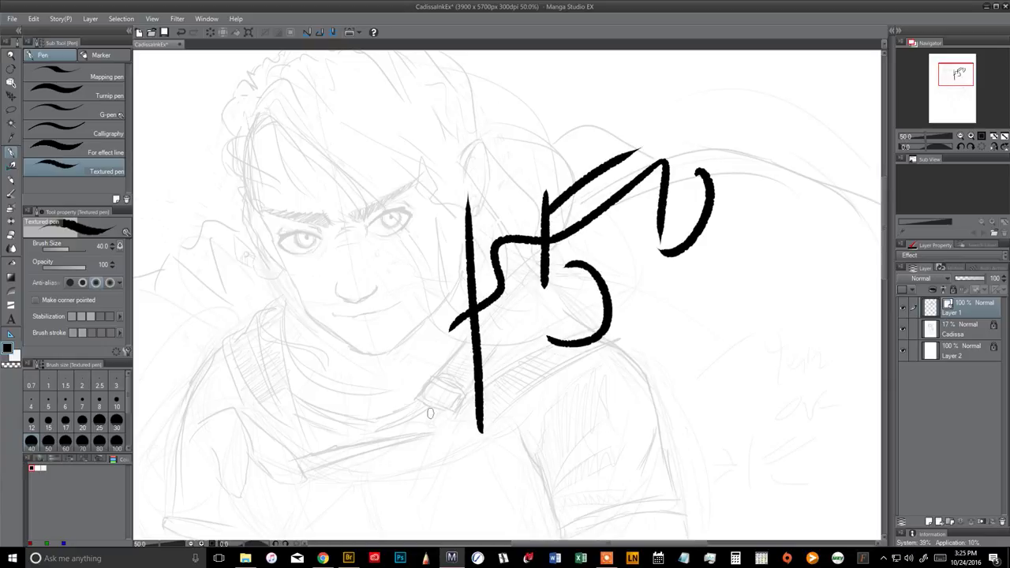
Try trimming the crossing textured strokes up to their intersections with the Vector eraser, undoing some of the erasures.
{"action": "key", "text": "e"}
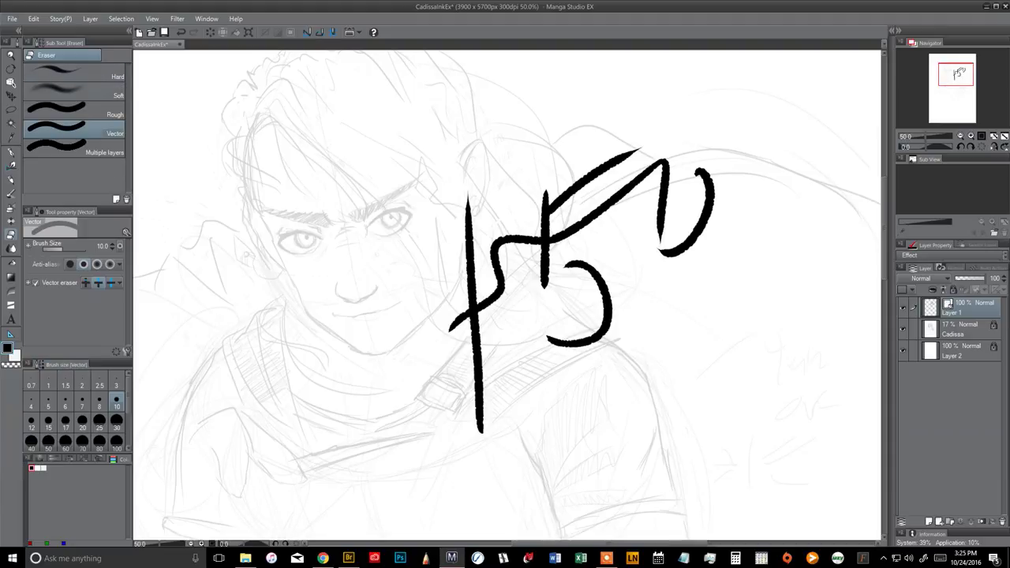
{"action": "left_click", "coordinate": [581, 197]}
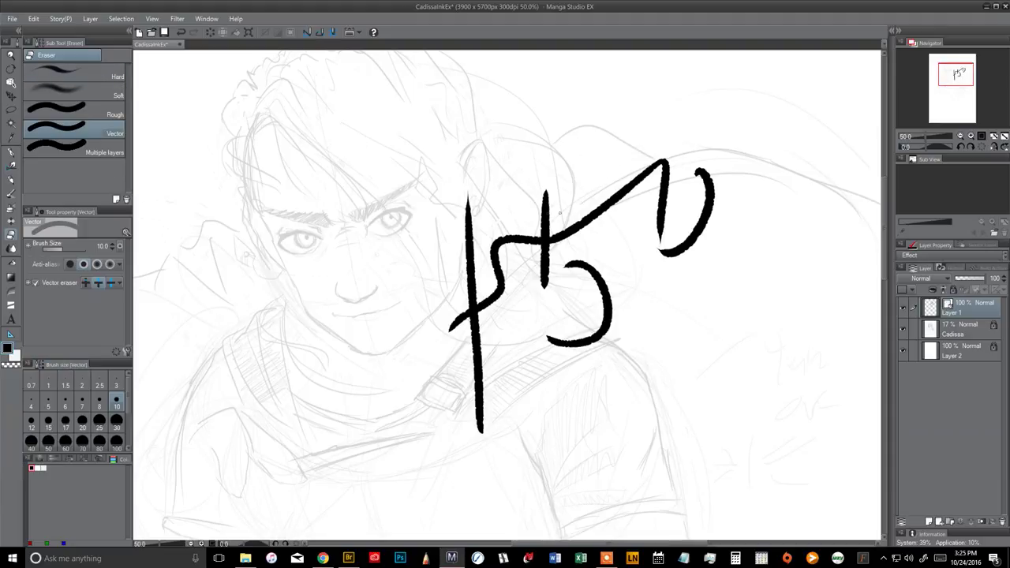
{"action": "left_click_drag", "start_coordinate": [559, 207], "coordinate": [558, 324]}
{"action": "left_click", "coordinate": [545, 200]}
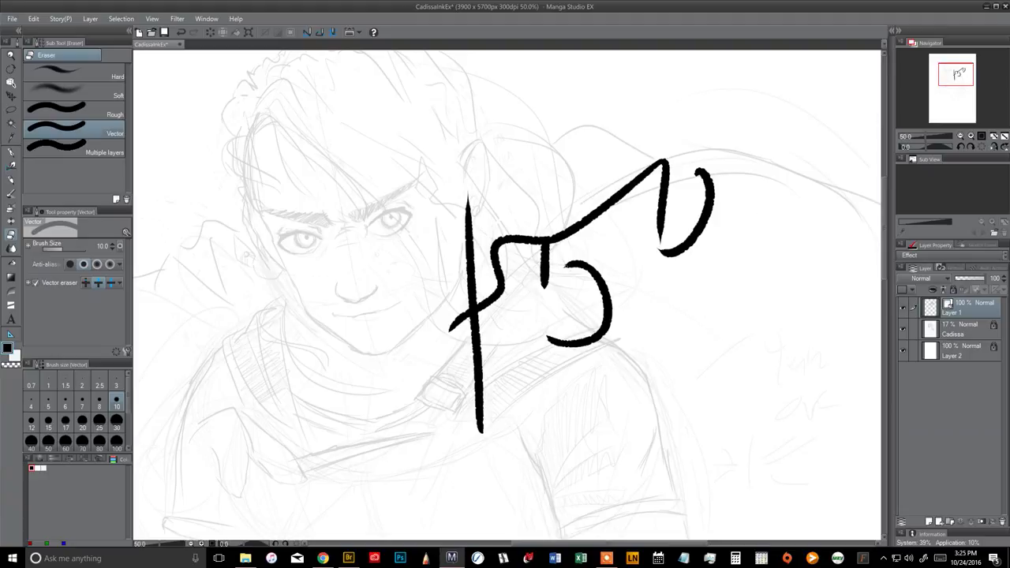
{"action": "left_click", "coordinate": [576, 267]}
{"action": "key", "text": "ctrl+z"}
{"action": "left_click", "coordinate": [471, 245]}
{"action": "key", "text": "ctrl+z"}
{"action": "key", "text": "ctrl+z"}
{"action": "left_click_drag", "start_coordinate": [546, 228], "coordinate": [580, 202]}
Undo the remaining erasures and all the Textured pen strokes until Layer 1 is empty.
{"action": "key", "text": "ctrl+z"}
{"action": "key", "text": "ctrl+z"}
{"action": "key", "text": "ctrl+z"}
{"action": "key", "text": "ctrl+z"}
{"action": "key", "text": "ctrl+z"}
{"action": "key", "text": "ctrl+z"}
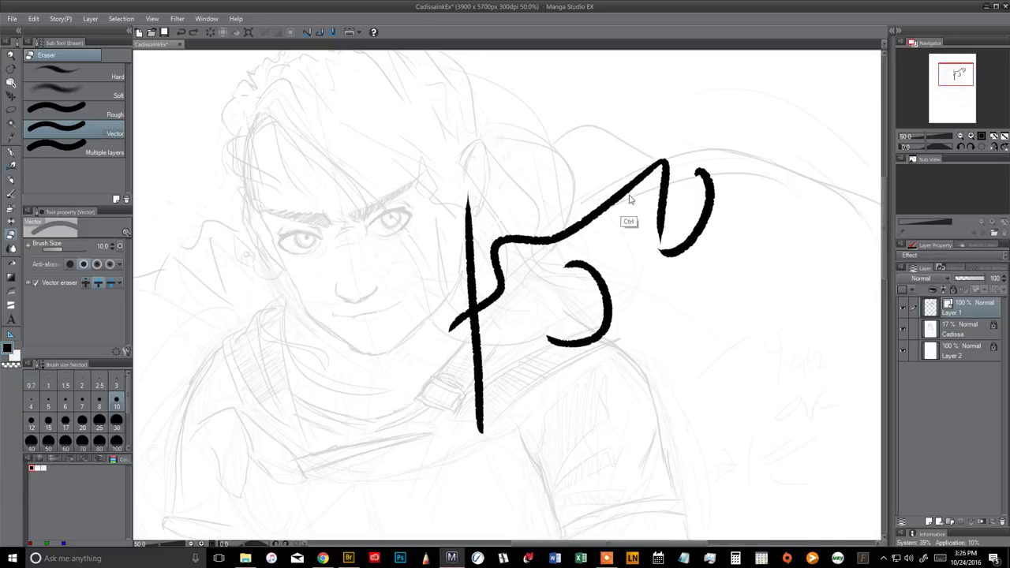
{"action": "key", "text": "ctrl+z"}
{"action": "key", "text": "ctrl+z"}
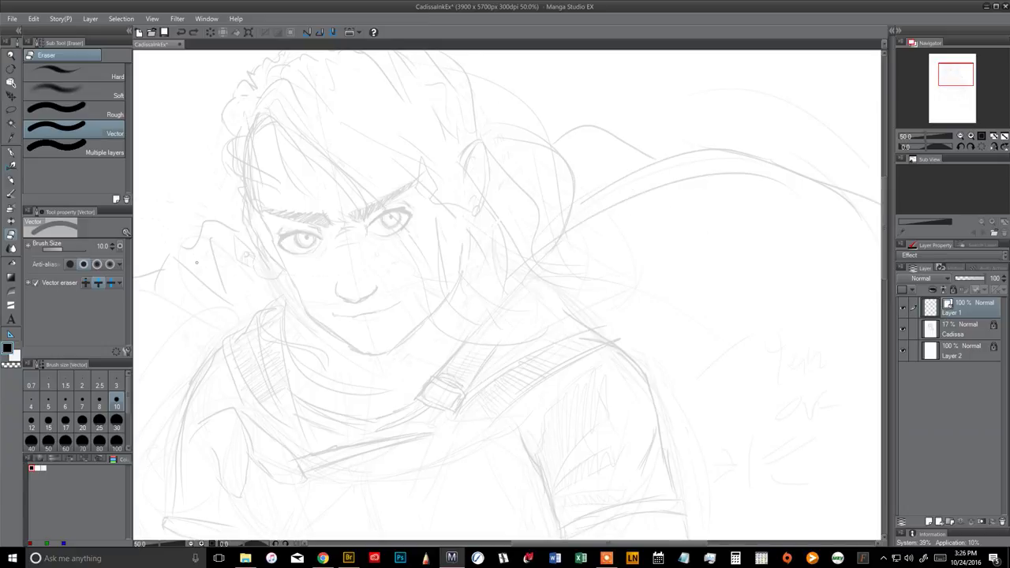
Switch back to the G-pen and try two strokes across the figure, undoing each one.
{"action": "left_click", "coordinate": [12, 153]}
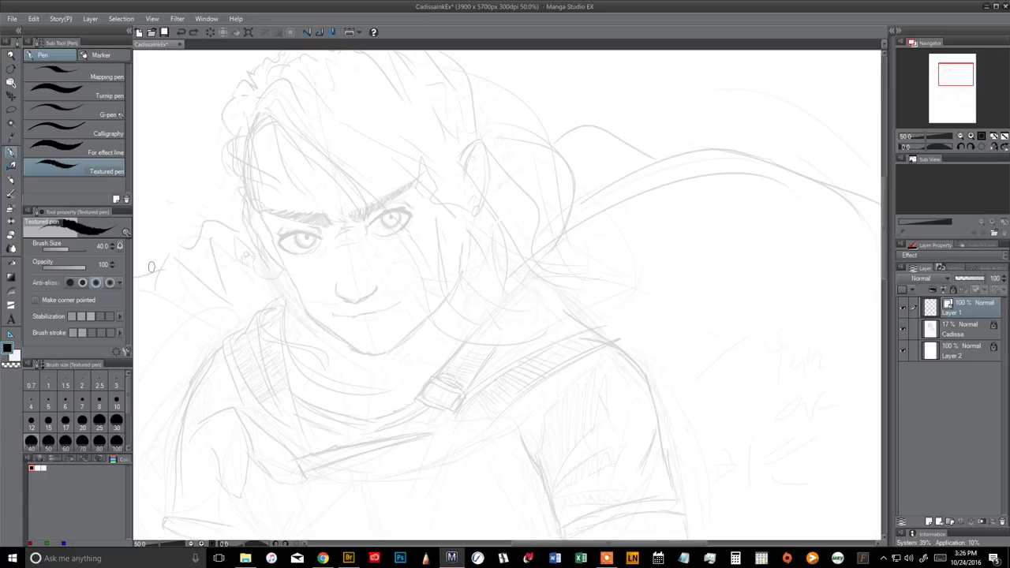
{"action": "left_click", "coordinate": [73, 114]}
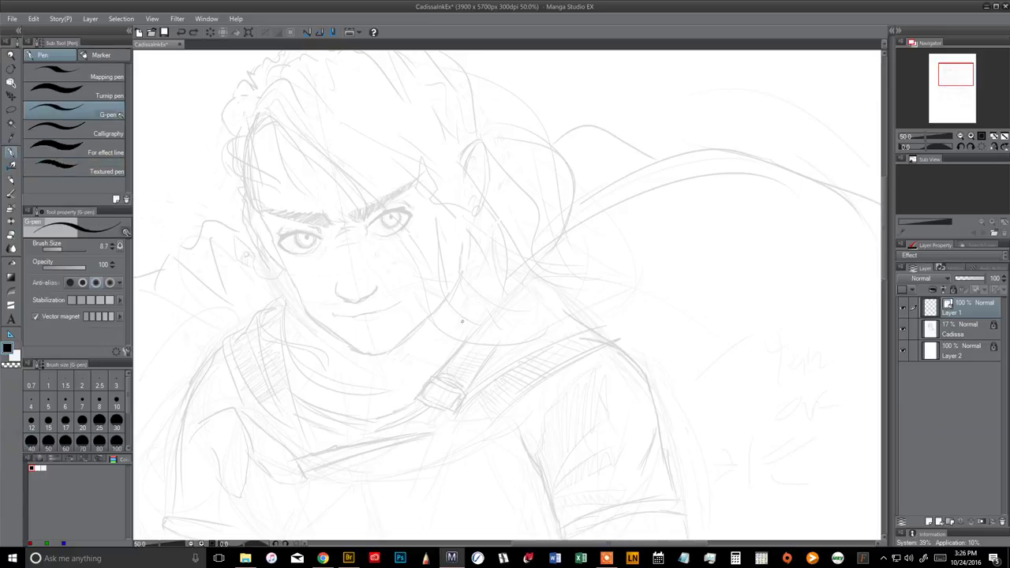
{"action": "mouse_move", "coordinate": [472, 328]}
{"action": "left_mouse_down"}
{"action": "mouse_move", "coordinate": [535, 221]}
{"action": "mouse_move", "coordinate": [706, 176]}
{"action": "mouse_move", "coordinate": [679, 265]}
{"action": "left_mouse_up"}
{"action": "key", "text": "ctrl+z"}
{"action": "mouse_move", "coordinate": [329, 318]}
{"action": "left_mouse_down"}
{"action": "mouse_move", "coordinate": [412, 331]}
{"action": "mouse_move", "coordinate": [612, 180]}
{"action": "left_mouse_up"}
{"action": "key", "text": "ctrl+z"}
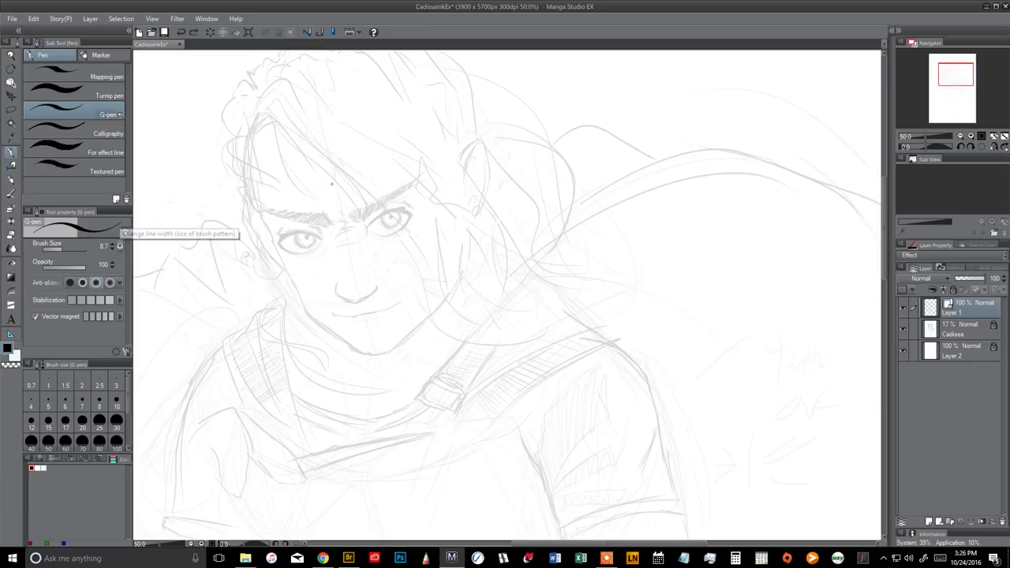
Try inking the underside of the nose with the G-pen, undoing each attempt.
{"action": "left_click_drag", "start_coordinate": [335, 283], "coordinate": [463, 310]}
{"action": "key", "text": "ctrl+z"}
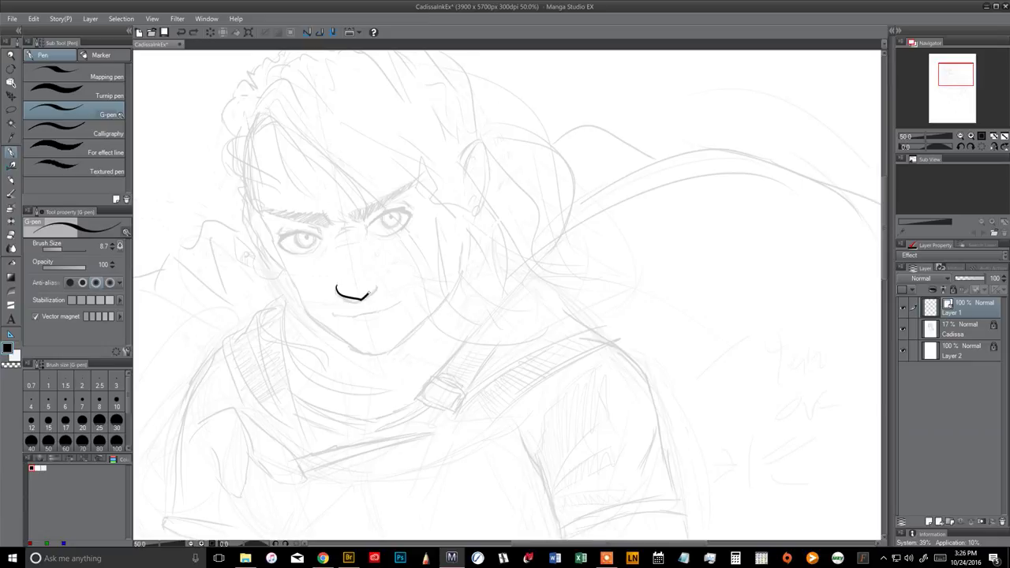
{"action": "left_click_drag", "start_coordinate": [369, 293], "coordinate": [379, 283]}
{"action": "key", "text": "ctrl+z"}
{"action": "mouse_move", "coordinate": [340, 280]}
{"action": "left_mouse_down"}
{"action": "mouse_move", "coordinate": [347, 301]}
{"action": "mouse_move", "coordinate": [362, 298]}
{"action": "left_mouse_up"}
{"action": "key", "text": "ctrl+z"}
Try inking the jawline, redoing the first attempt, and add the nose and mouth lines at brush size 7.
{"action": "mouse_move", "coordinate": [276, 239]}
{"action": "left_mouse_down"}
{"action": "mouse_move", "coordinate": [309, 312]}
{"action": "mouse_move", "coordinate": [374, 360]}
{"action": "left_mouse_up"}
{"action": "key", "text": "ctrl+z"}
{"action": "key", "text": "ctrl+z"}
{"action": "mouse_move", "coordinate": [269, 227]}
{"action": "left_mouse_down"}
{"action": "mouse_move", "coordinate": [314, 317]}
{"action": "mouse_move", "coordinate": [362, 350]}
{"action": "left_mouse_up"}
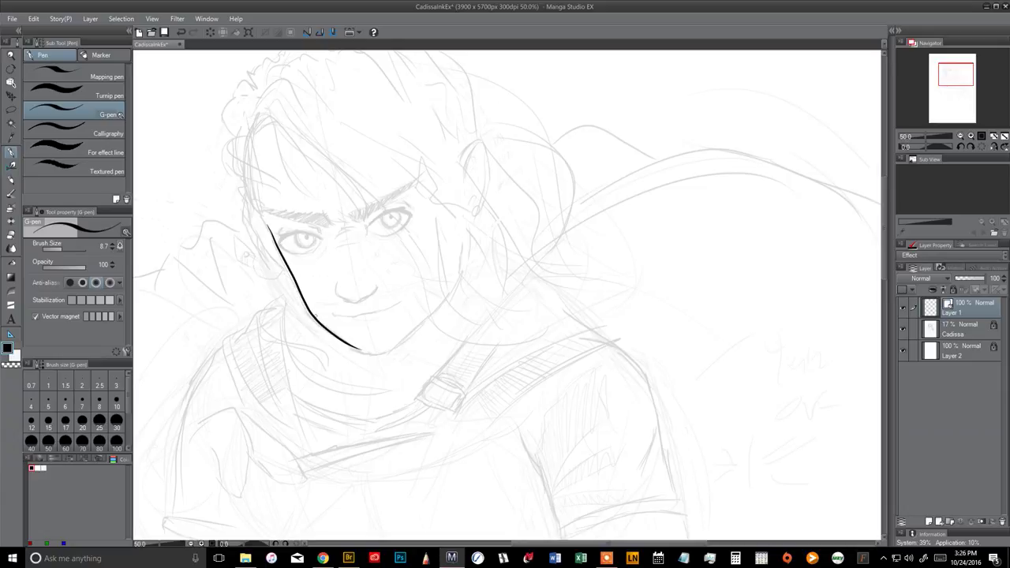
{"action": "key", "text": "bracketleft"}
{"action": "left_click_drag", "start_coordinate": [337, 282], "coordinate": [353, 299]}
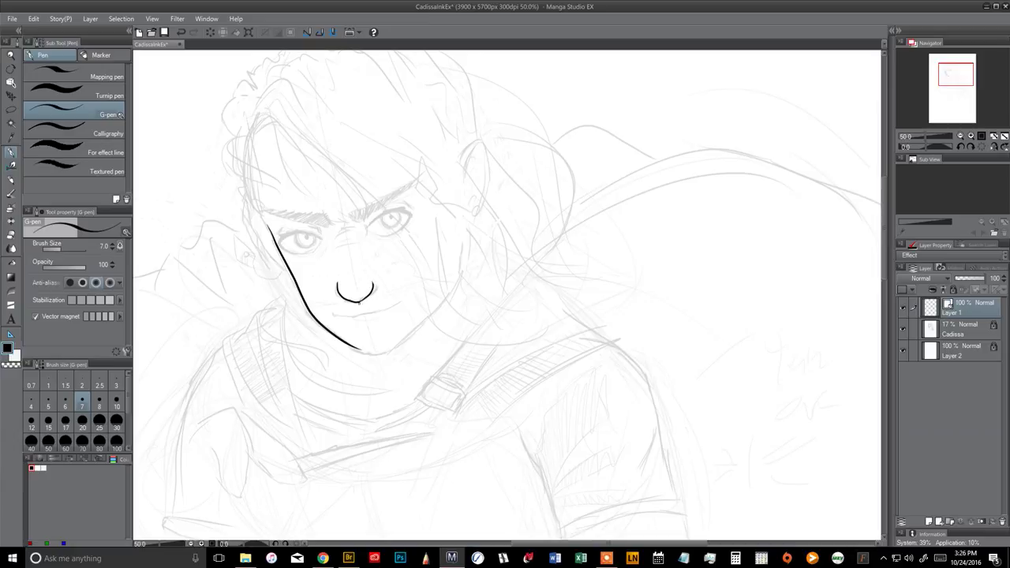
{"action": "left_click", "coordinate": [392, 301]}
{"action": "mouse_move", "coordinate": [365, 317]}
{"action": "left_mouse_down"}
{"action": "mouse_move", "coordinate": [400, 313]}
{"action": "mouse_move", "coordinate": [339, 315]}
{"action": "mouse_move", "coordinate": [399, 311]}
{"action": "left_mouse_up"}
Undo the jaw, nose and mouth strokes until Layer 1 is empty.
{"action": "key", "text": "ctrl+z"}
{"action": "key", "text": "ctrl+z"}
{"action": "key", "text": "ctrl+z"}
{"action": "key", "text": "ctrl+z"}
{"action": "key", "text": "ctrl+z"}
{"action": "key", "text": "ctrl+z"}
{"action": "key", "text": "ctrl+z"}
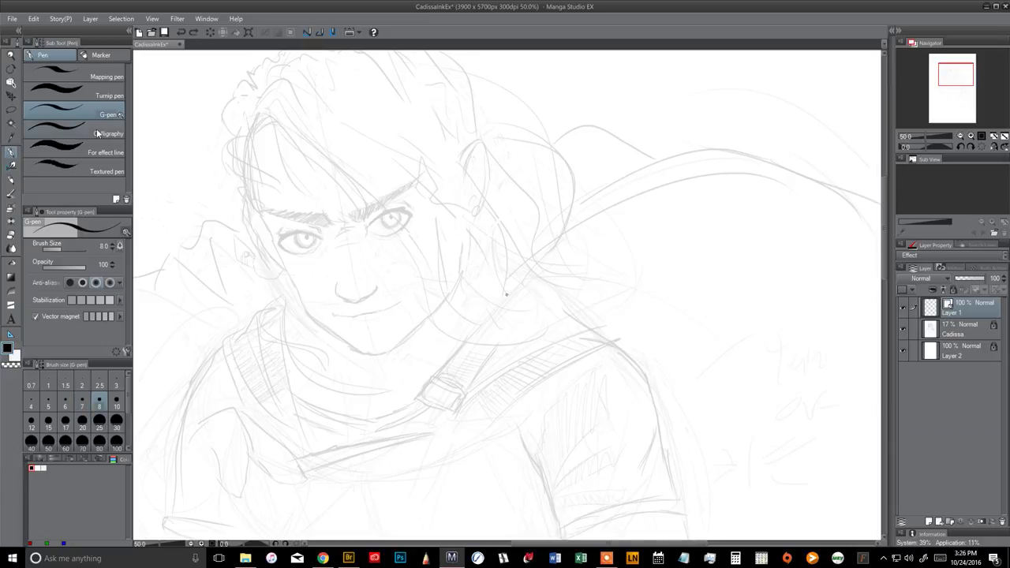
Switch repeatedly between the Calligraphy and G-pen sub tools to compare their properties, ending on the G-pen.
{"action": "left_click", "coordinate": [103, 128]}
{"action": "left_click", "coordinate": [101, 114]}
{"action": "left_click", "coordinate": [88, 132]}
{"action": "left_click", "coordinate": [87, 114]}
{"action": "left_click", "coordinate": [87, 131]}
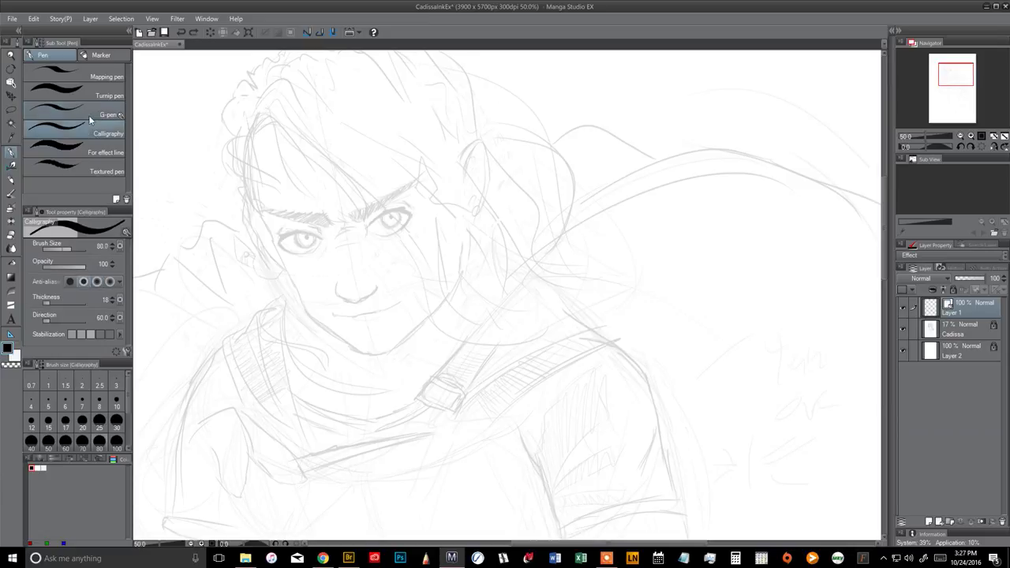
{"action": "left_click", "coordinate": [89, 114]}
{"action": "left_click", "coordinate": [88, 134]}
{"action": "left_click", "coordinate": [93, 111]}
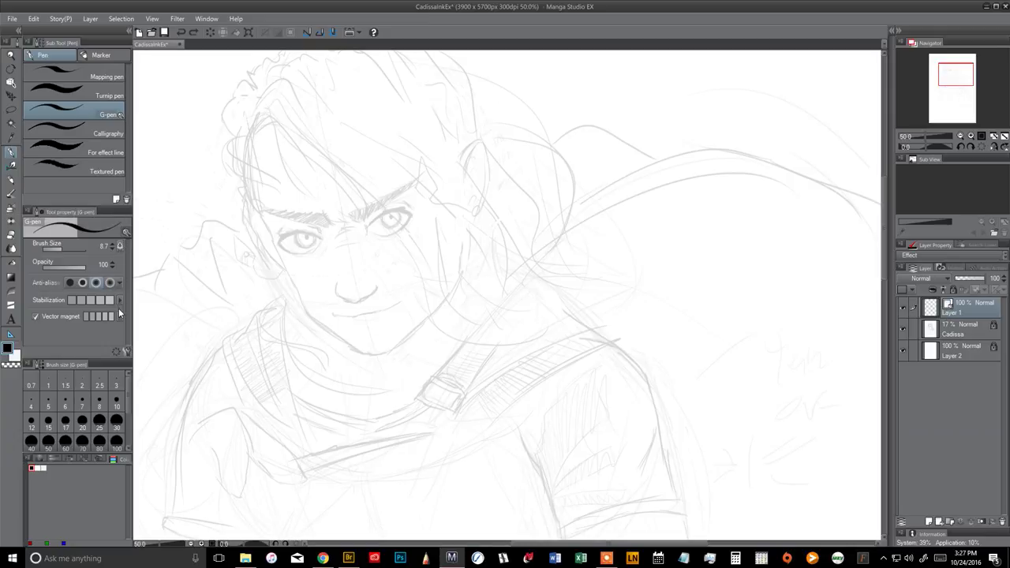
Set the G-pen brush size to 18, try a wavy stroke across the face, and switch to Calligraphy and back.
{"action": "left_click", "coordinate": [126, 233]}
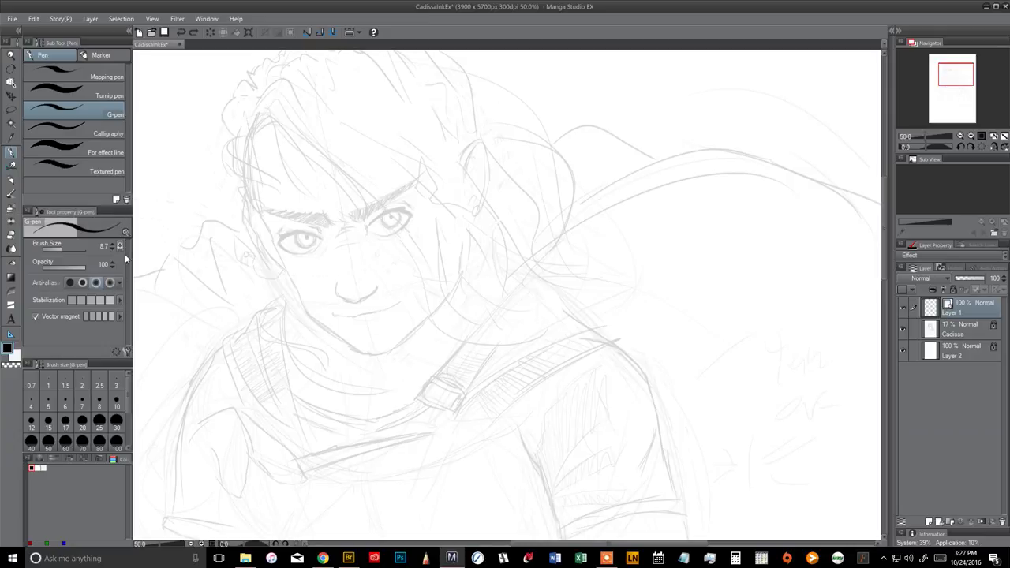
{"action": "left_click", "coordinate": [65, 249]}
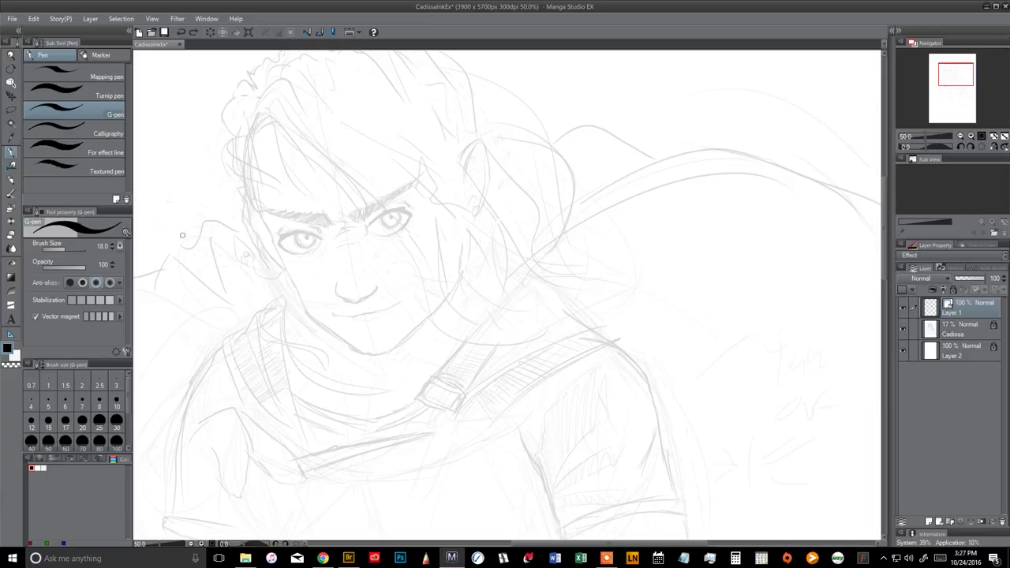
{"action": "left_click_drag", "start_coordinate": [266, 284], "coordinate": [402, 304]}
{"action": "left_click", "coordinate": [107, 125]}
{"action": "left_click", "coordinate": [108, 115]}
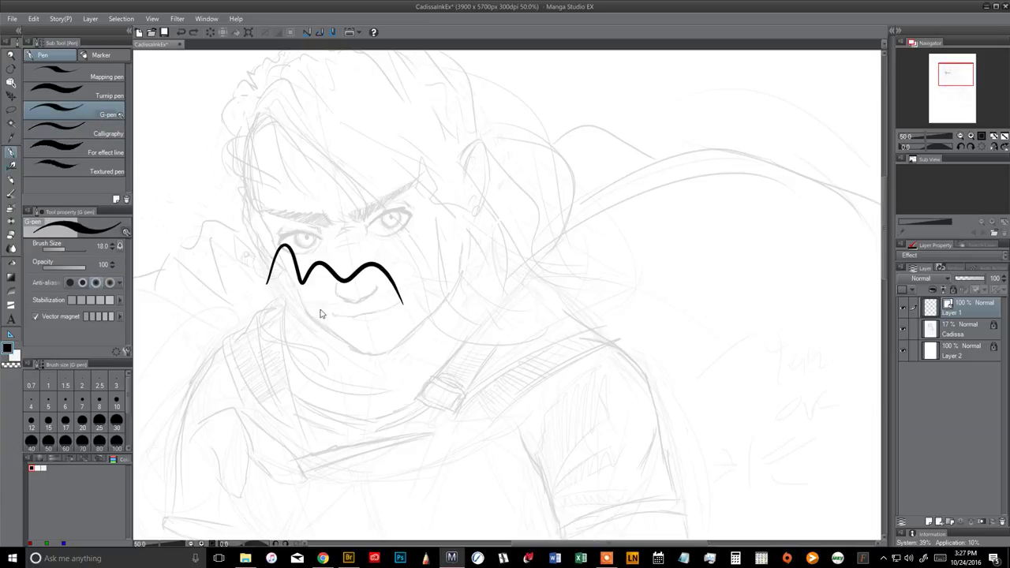
Reduce the G-pen brush size to 15 and reload the sub tool by switching to Calligraphy and back.
{"action": "key", "text": "bracketleft"}
{"action": "key", "text": "bracketleft"}
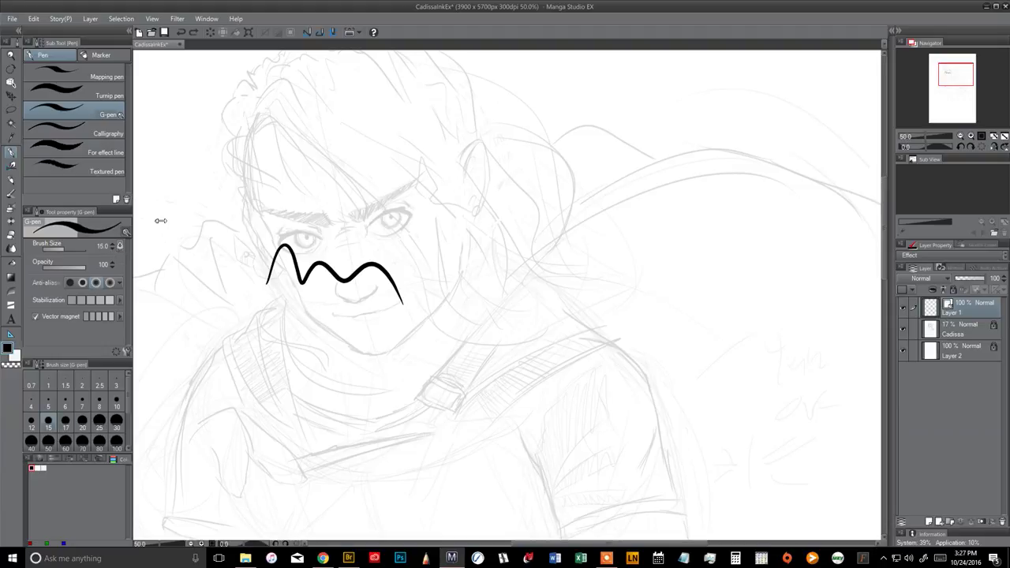
{"action": "left_click", "coordinate": [101, 128]}
{"action": "left_click", "coordinate": [100, 116]}
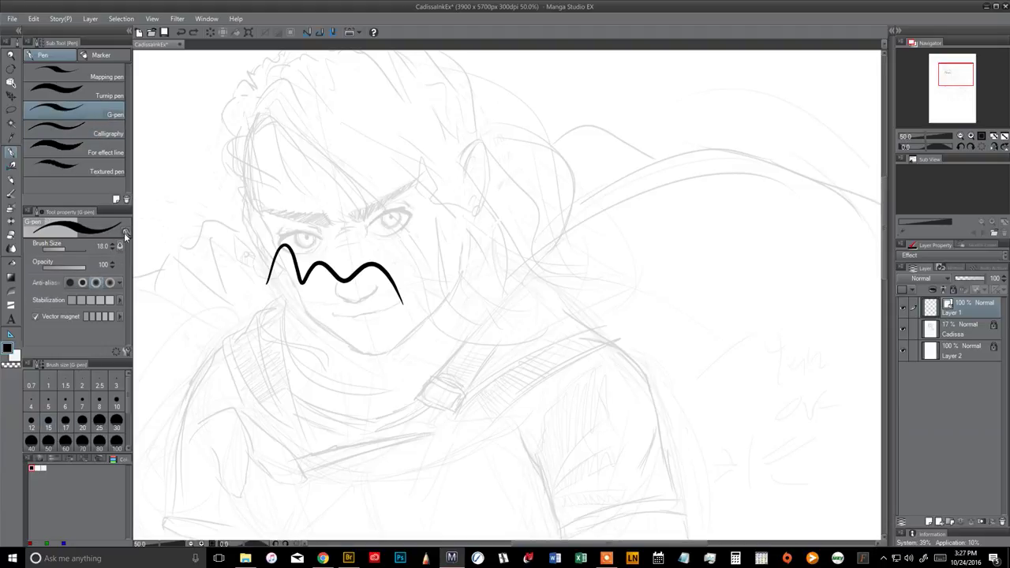
Set the G-pen brush size to 8.7 and try a stroke along the cheek, undoing it.
{"action": "left_click", "coordinate": [104, 246]}
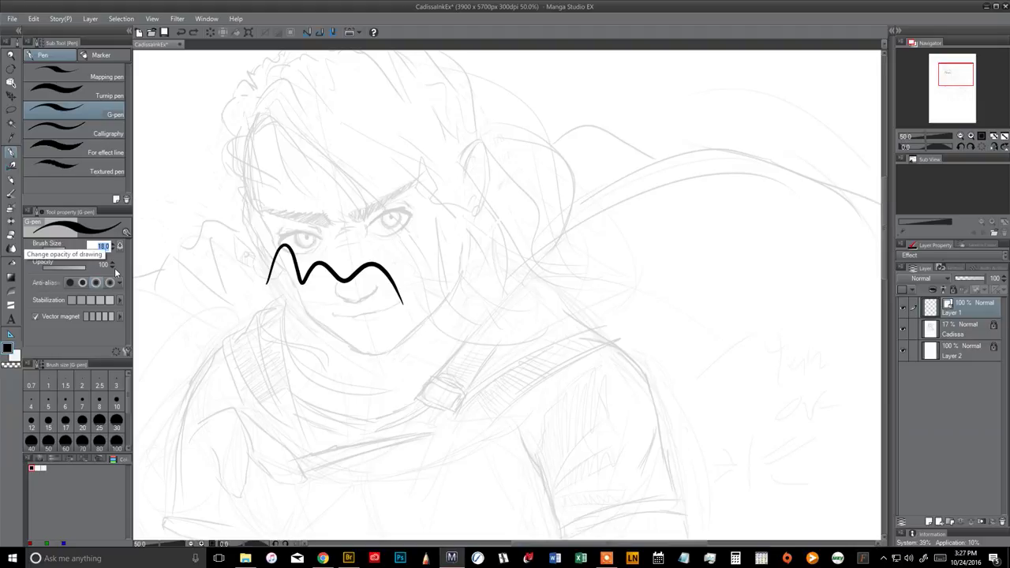
{"action": "key", "text": "Return"}
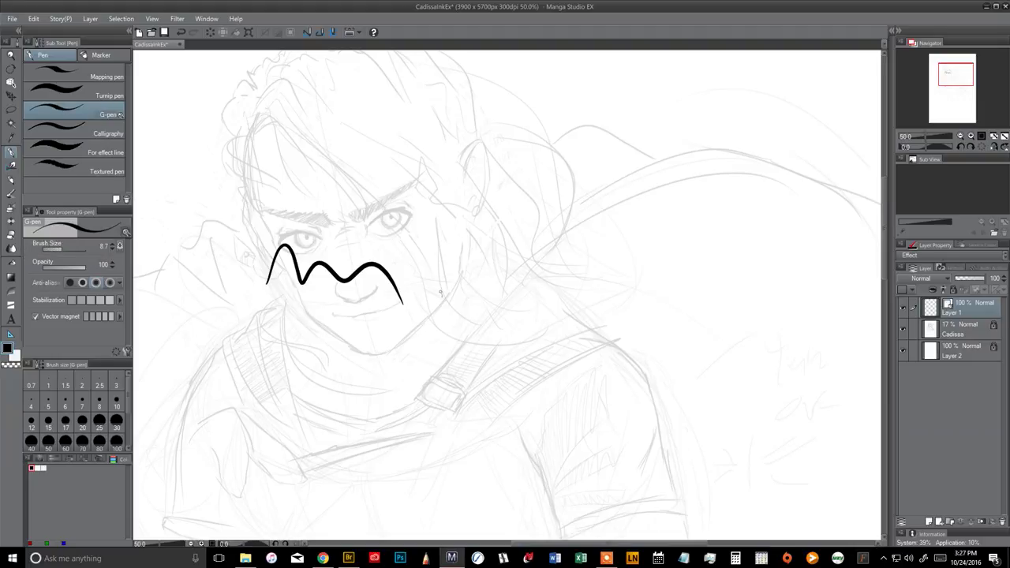
{"action": "left_click_drag", "start_coordinate": [434, 252], "coordinate": [443, 311]}
{"action": "key", "text": "ctrl+z"}
Clear the wavy test stroke from Layer 1 and return to the G-pen.
{"action": "key", "text": "e"}
{"action": "key", "text": "Delete"}
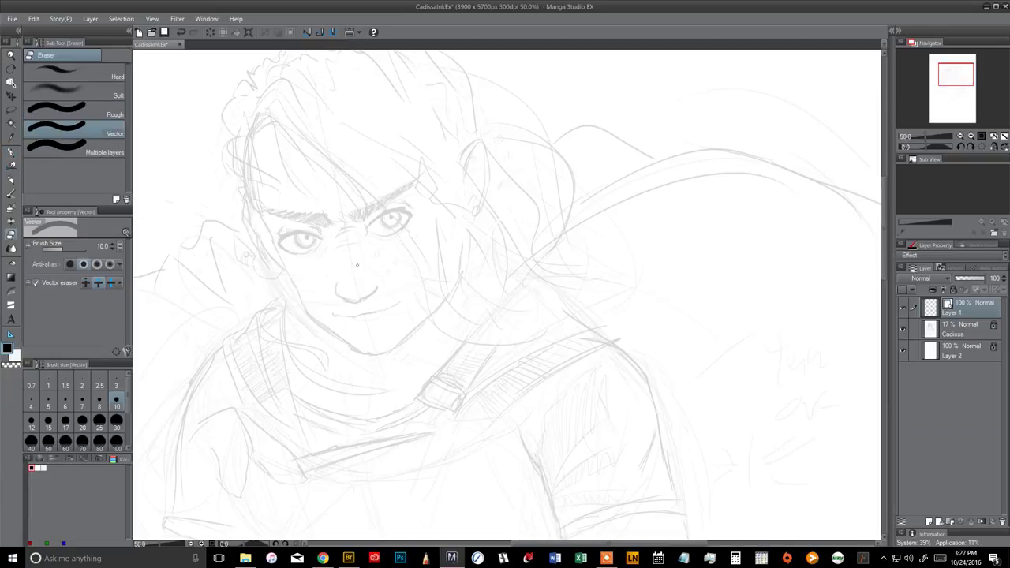
{"action": "key", "text": "p"}
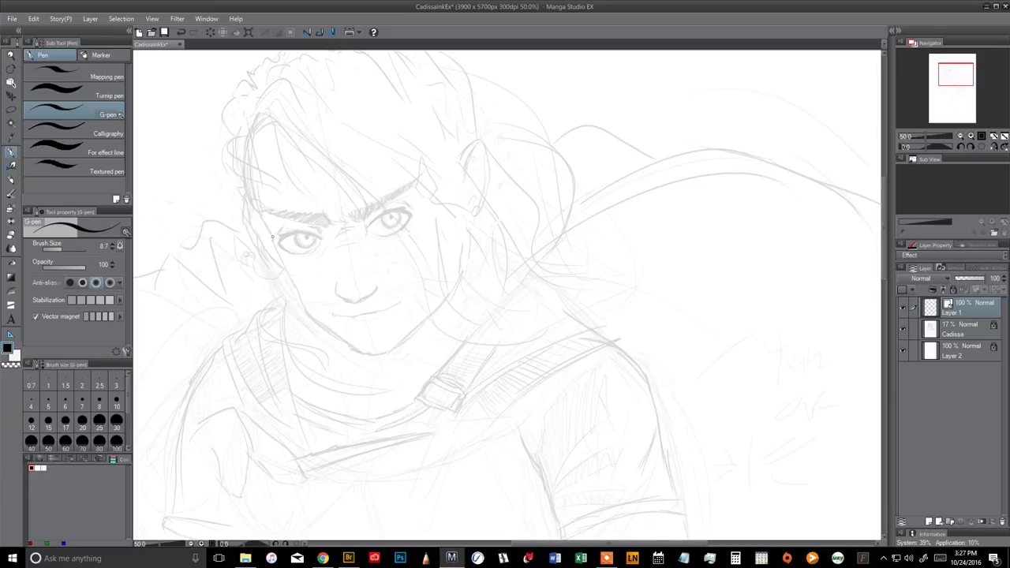
Try inking the full jawline and the ear outline with the G-pen, then undo all the strokes.
{"action": "left_click_drag", "start_coordinate": [281, 258], "coordinate": [290, 278]}
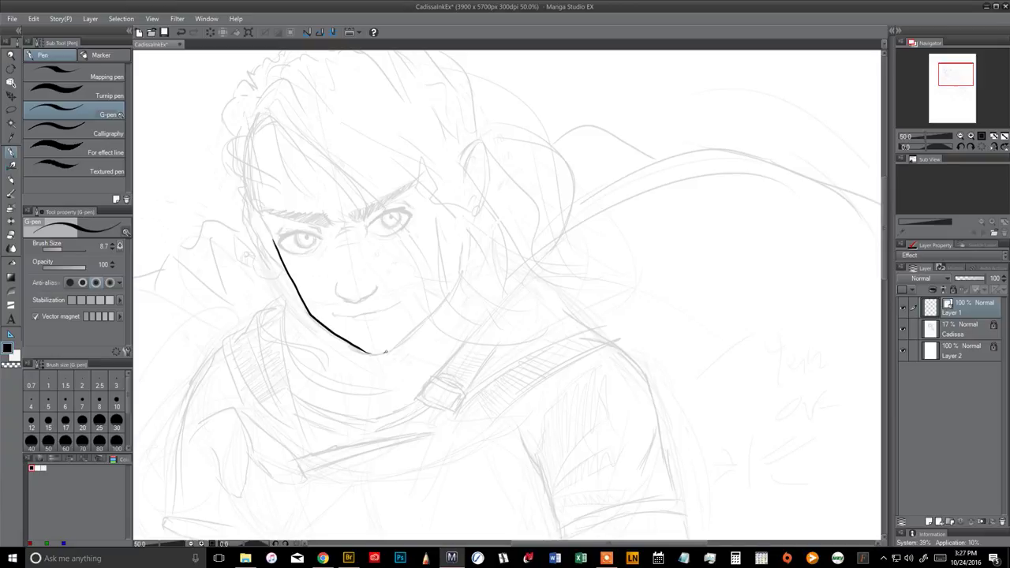
{"action": "left_click_drag", "start_coordinate": [407, 341], "coordinate": [425, 322]}
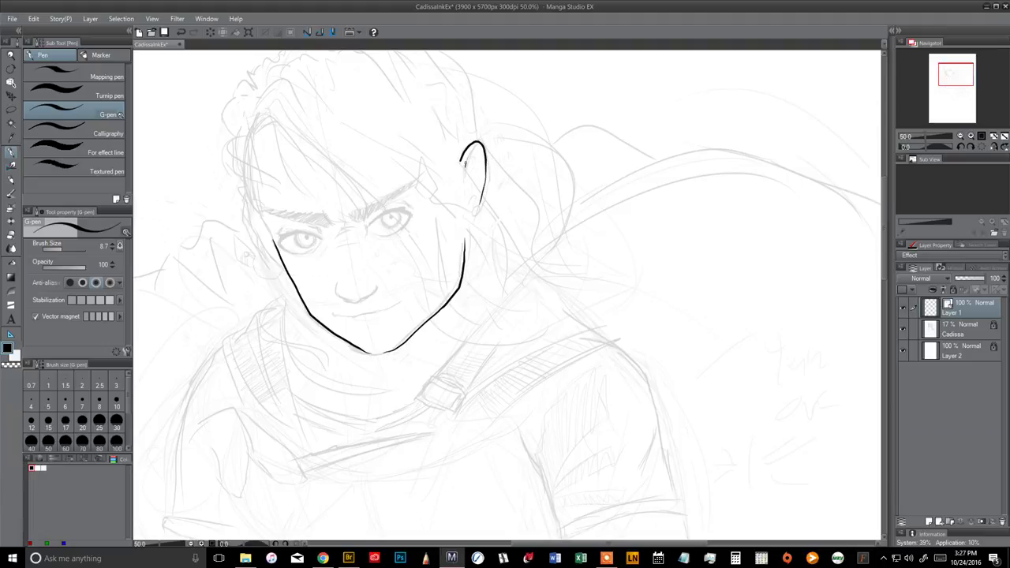
{"action": "key", "text": "ctrl+z"}
{"action": "key", "text": "ctrl+z"}
{"action": "key", "text": "ctrl+z"}
{"action": "key", "text": "ctrl+z"}
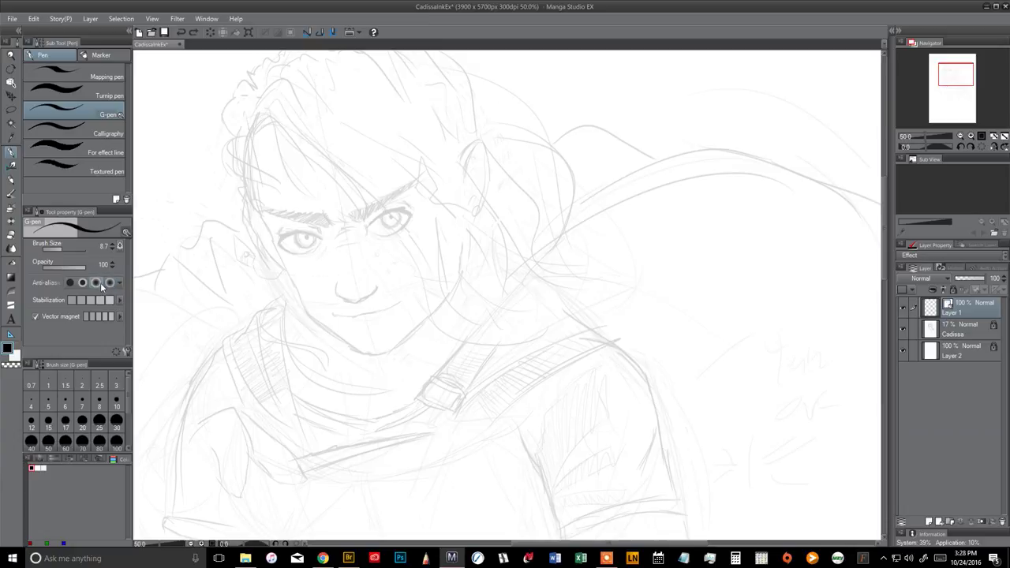
Draw one stroke without anti-aliasing and one with the strongest anti-aliasing beside the face, and compare their edges up close.
{"action": "left_click", "coordinate": [70, 282]}
{"action": "mouse_move", "coordinate": [470, 350]}
{"action": "left_mouse_down"}
{"action": "mouse_move", "coordinate": [518, 264]}
{"action": "mouse_move", "coordinate": [598, 175]}
{"action": "left_mouse_up"}
{"action": "left_click", "coordinate": [109, 284]}
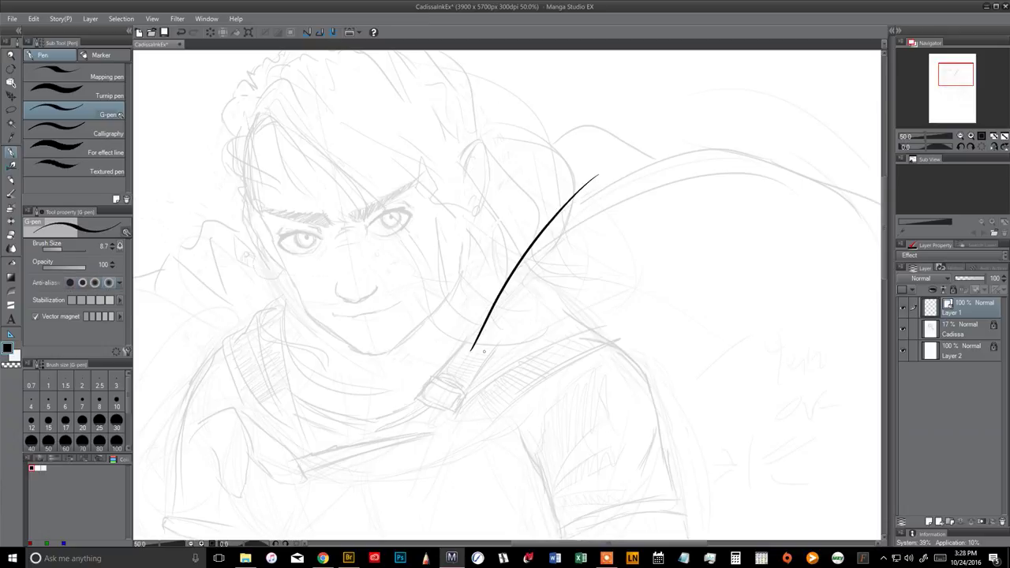
{"action": "left_click_drag", "start_coordinate": [485, 347], "coordinate": [600, 196]}
{"action": "left_click", "coordinate": [968, 139]}
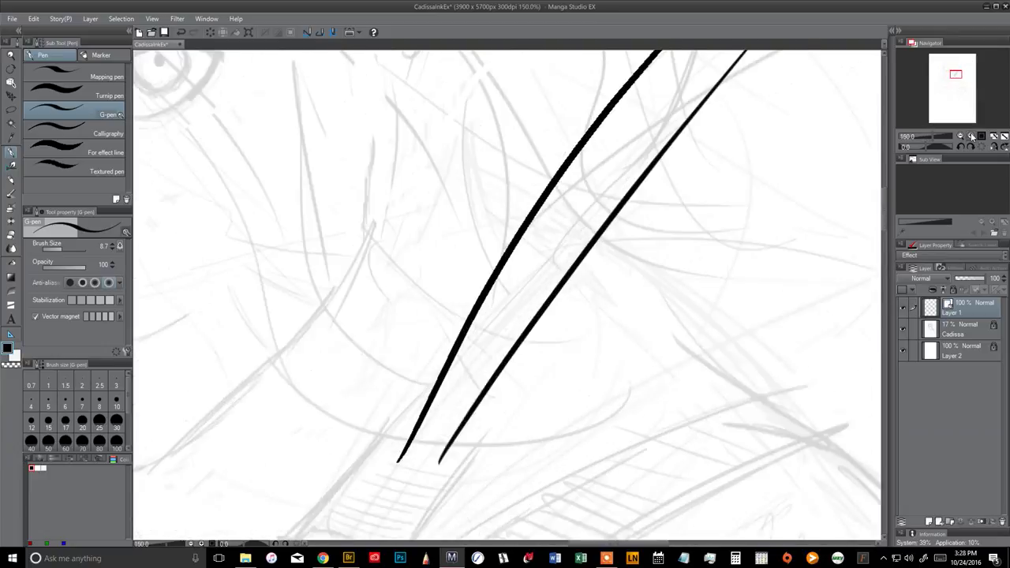
{"action": "left_click", "coordinate": [968, 139]}
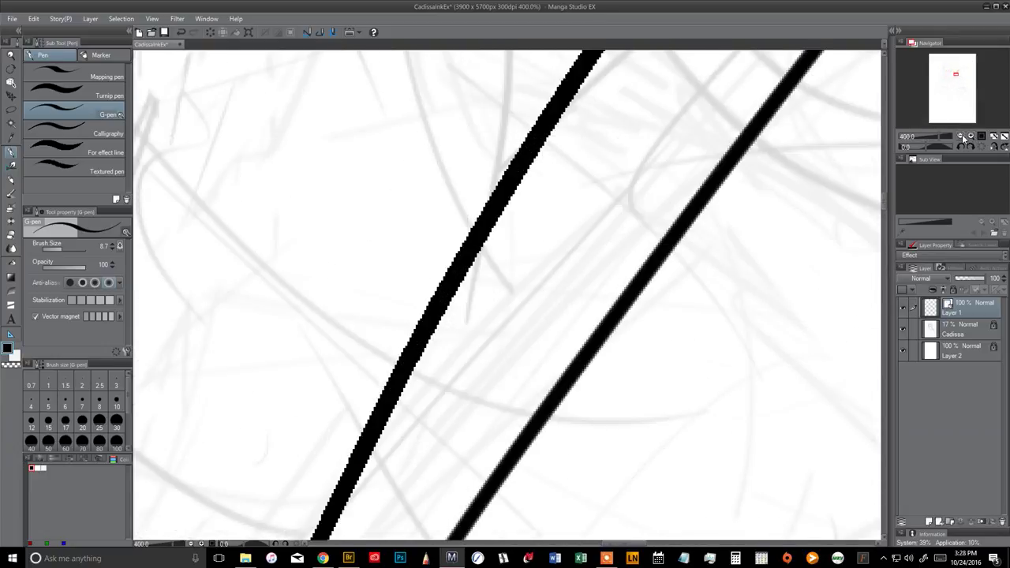
Undo both anti-aliasing comparison strokes and set the G-pen's anti-aliasing to its third level.
{"action": "left_click", "coordinate": [961, 139]}
{"action": "left_click", "coordinate": [962, 139]}
{"action": "left_click", "coordinate": [961, 139]}
{"action": "left_click", "coordinate": [961, 139]}
{"action": "left_click", "coordinate": [970, 138]}
{"action": "key", "text": "ctrl+z"}
{"action": "key", "text": "ctrl+z"}
{"action": "left_click", "coordinate": [96, 284]}
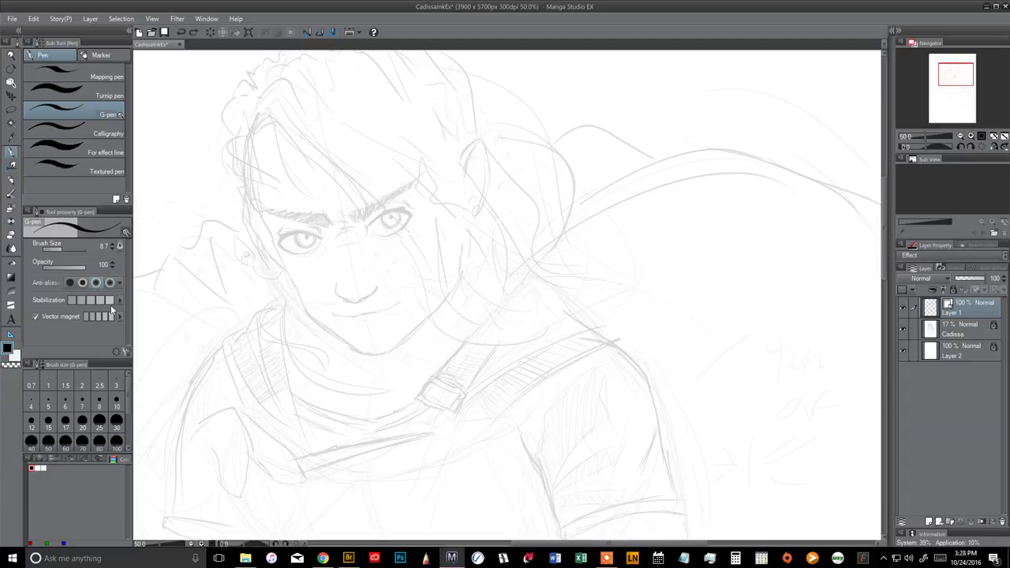
Set Stabilization to its lowest level and try two long parallel curves across the chest and shoulder.
{"action": "left_click", "coordinate": [70, 301]}
{"action": "mouse_move", "coordinate": [377, 498]}
{"action": "left_mouse_down"}
{"action": "mouse_move", "coordinate": [542, 384]}
{"action": "mouse_move", "coordinate": [761, 310]}
{"action": "left_mouse_up"}
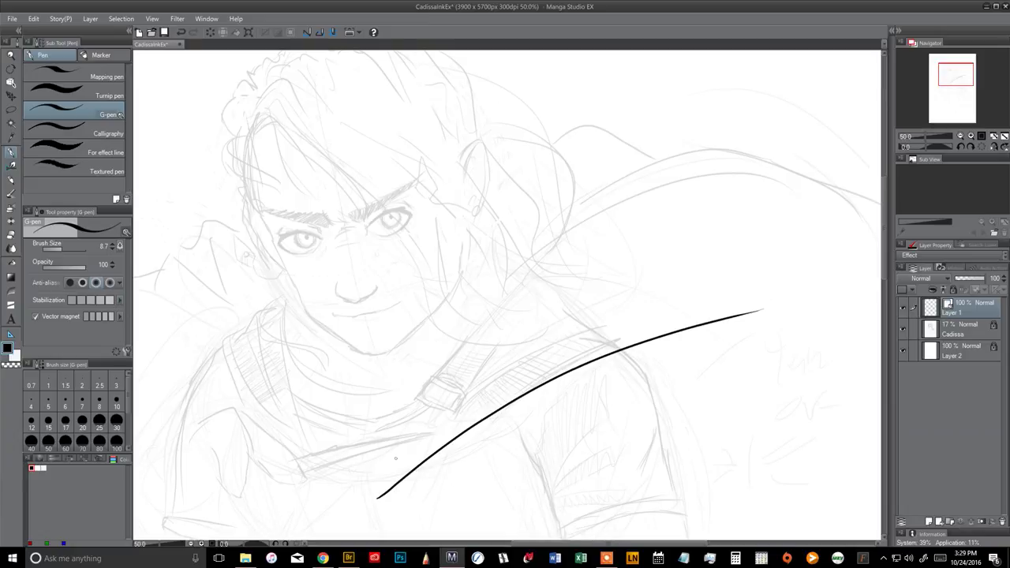
{"action": "mouse_move", "coordinate": [395, 495]}
{"action": "left_mouse_down"}
{"action": "mouse_move", "coordinate": [452, 456]}
{"action": "mouse_move", "coordinate": [738, 337]}
{"action": "left_mouse_up"}
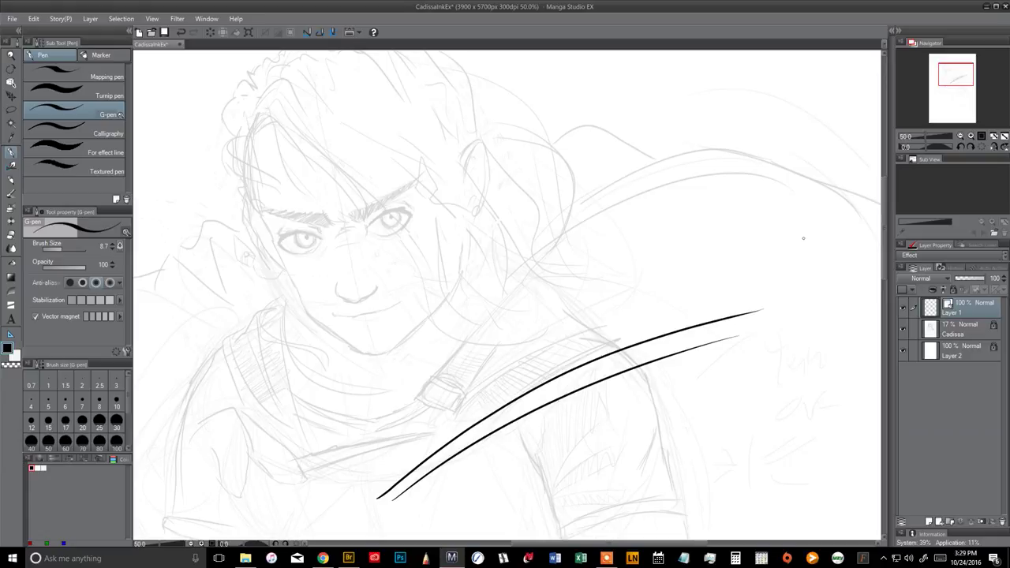
Try two wavy strokes over the sleeve with the G-pen without anti-aliasing.
{"action": "left_click", "coordinate": [970, 136]}
{"action": "left_click", "coordinate": [971, 137]}
{"action": "left_click", "coordinate": [970, 137]}
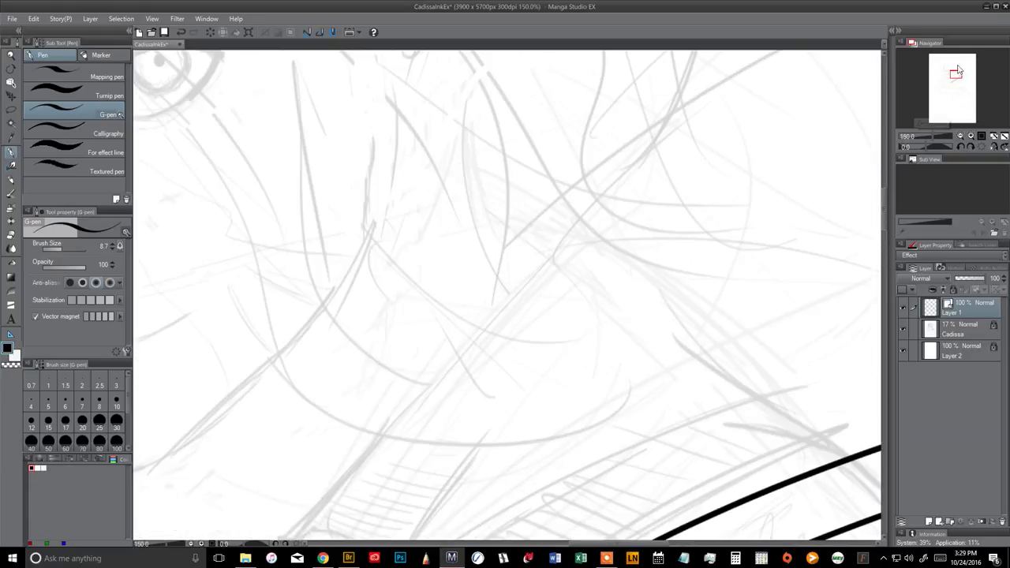
{"action": "left_click_drag", "start_coordinate": [955, 73], "coordinate": [964, 84]}
{"action": "mouse_move", "coordinate": [312, 352]}
{"action": "left_mouse_down"}
{"action": "mouse_move", "coordinate": [451, 316]}
{"action": "mouse_move", "coordinate": [596, 454]}
{"action": "left_mouse_up"}
{"action": "mouse_move", "coordinate": [311, 307]}
{"action": "left_mouse_down"}
{"action": "mouse_move", "coordinate": [333, 281]}
{"action": "mouse_move", "coordinate": [482, 302]}
{"action": "mouse_move", "coordinate": [649, 391]}
{"action": "left_mouse_up"}
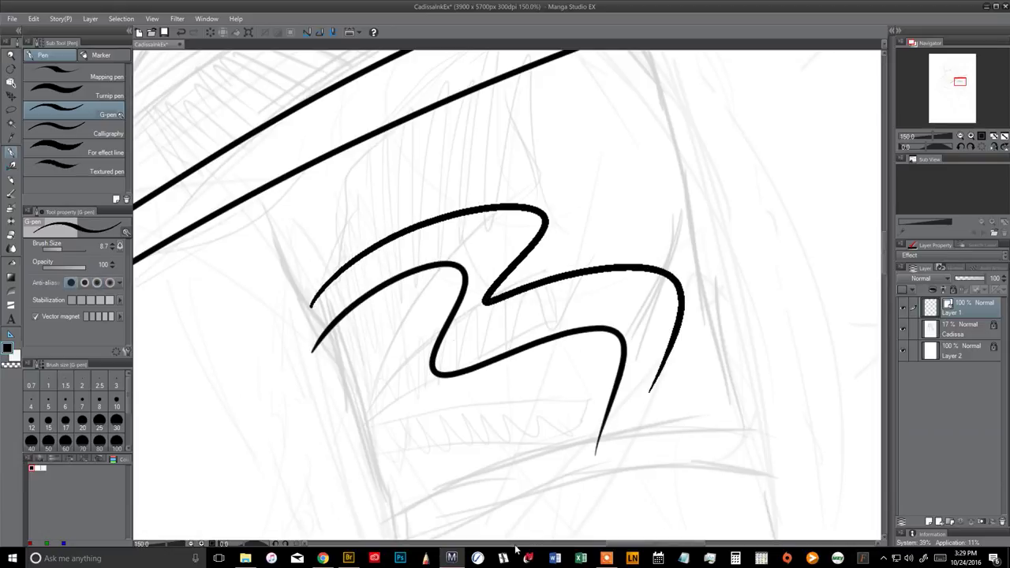
Undo the wavy sleeve strokes and try two more with the strongest anti-aliasing, undoing those as well.
{"action": "left_click", "coordinate": [109, 282]}
{"action": "key", "text": "ctrl+z"}
{"action": "key", "text": "ctrl+z"}
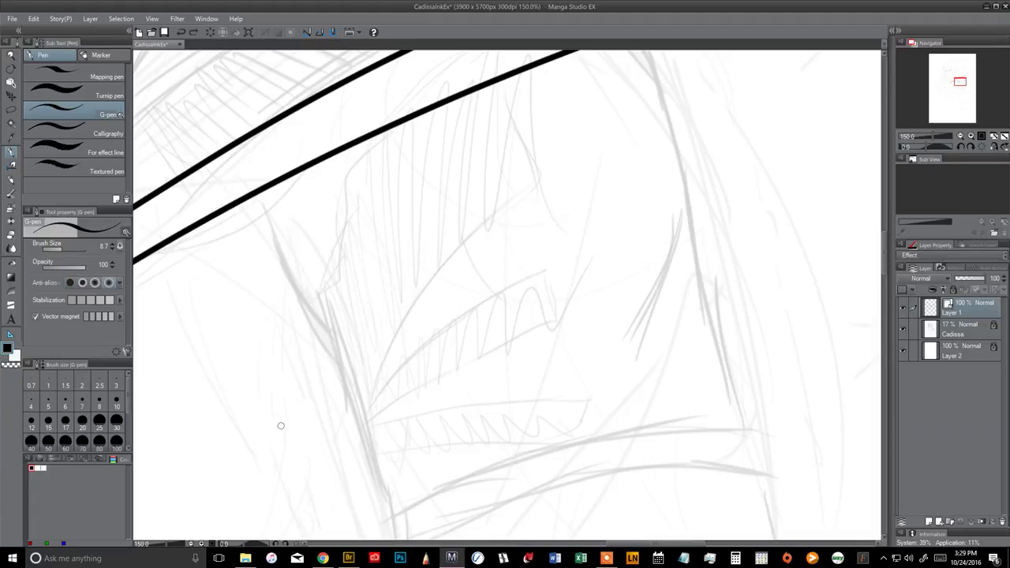
{"action": "mouse_move", "coordinate": [277, 427]}
{"action": "left_mouse_down"}
{"action": "mouse_move", "coordinate": [520, 284]}
{"action": "mouse_move", "coordinate": [494, 409]}
{"action": "mouse_move", "coordinate": [587, 483]}
{"action": "left_mouse_up"}
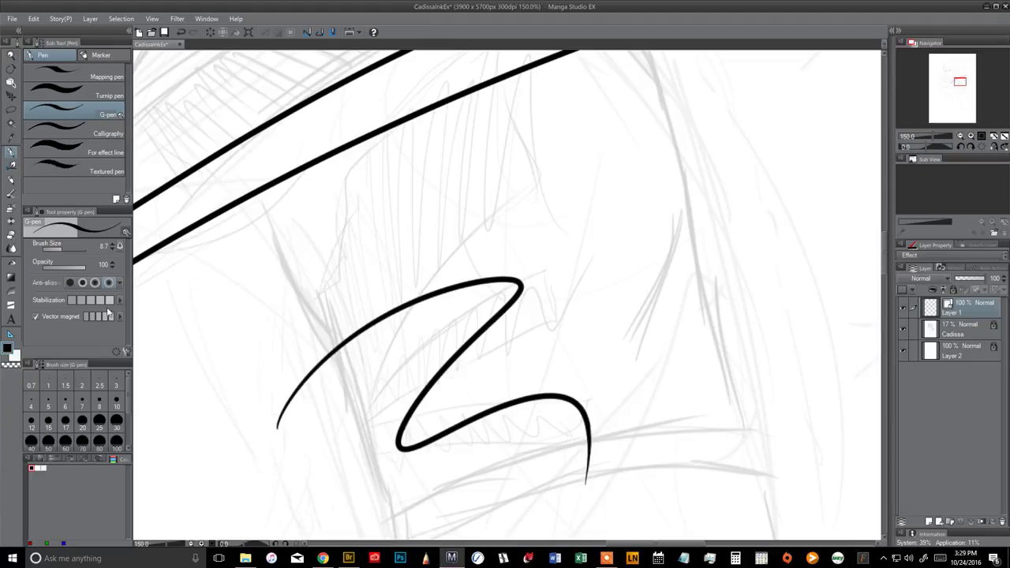
{"action": "mouse_move", "coordinate": [265, 363]}
{"action": "left_mouse_down"}
{"action": "mouse_move", "coordinate": [299, 324]}
{"action": "mouse_move", "coordinate": [564, 343]}
{"action": "mouse_move", "coordinate": [642, 427]}
{"action": "left_mouse_up"}
{"action": "key", "text": "ctrl+z"}
{"action": "key", "text": "ctrl+z"}
Set Stabilization to its highest level and undo the two long curves across the shoulder.
{"action": "left_click", "coordinate": [112, 299]}
{"action": "key", "text": "ctrl+z"}
{"action": "key", "text": "ctrl+z"}
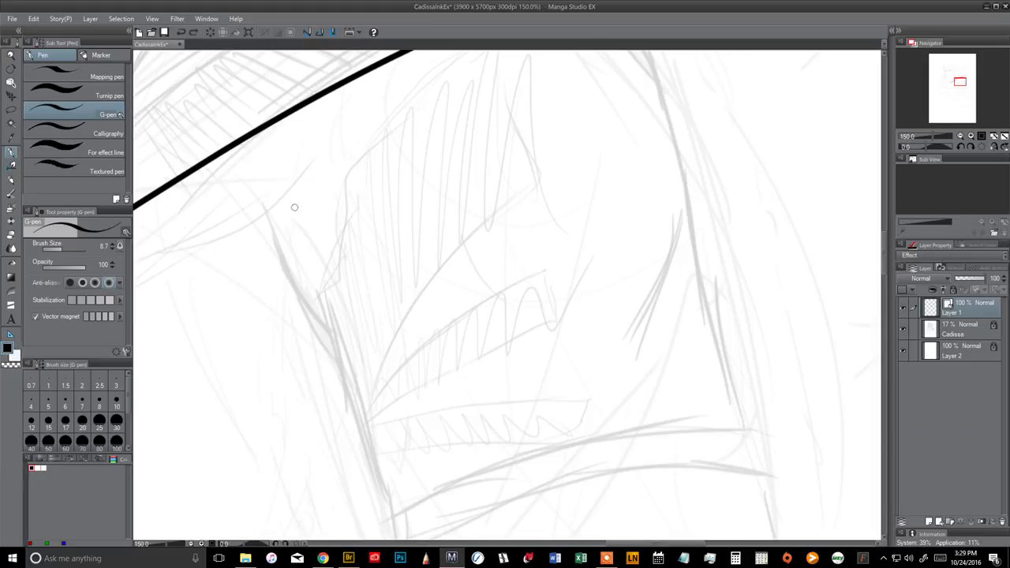
Turn off Vector magnet and draw adjoining curved strokes in the empty area beside the head.
{"action": "left_click", "coordinate": [962, 138]}
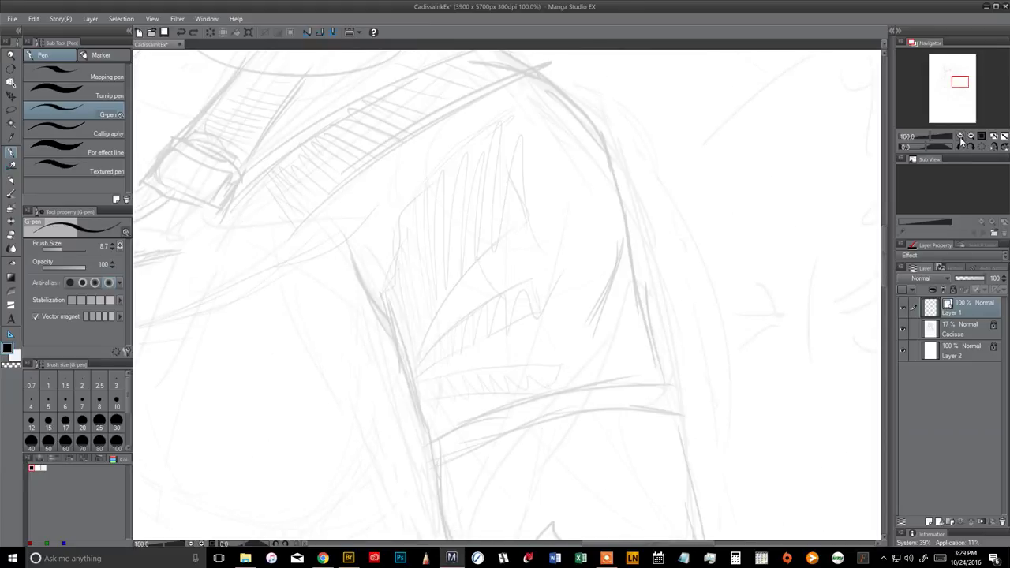
{"action": "left_click", "coordinate": [962, 138]}
{"action": "left_click", "coordinate": [962, 138]}
{"action": "left_click_drag", "start_coordinate": [977, 84], "coordinate": [958, 69]}
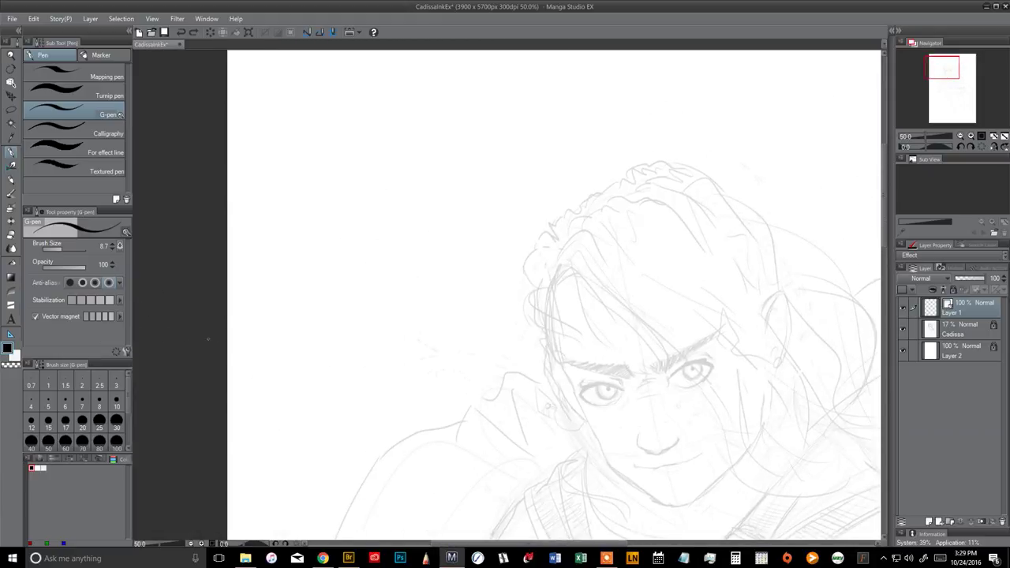
{"action": "left_click", "coordinate": [35, 317]}
{"action": "mouse_move", "coordinate": [281, 396]}
{"action": "left_mouse_down"}
{"action": "mouse_move", "coordinate": [332, 286]}
{"action": "mouse_move", "coordinate": [398, 223]}
{"action": "mouse_move", "coordinate": [564, 117]}
{"action": "mouse_move", "coordinate": [480, 230]}
{"action": "left_mouse_up"}
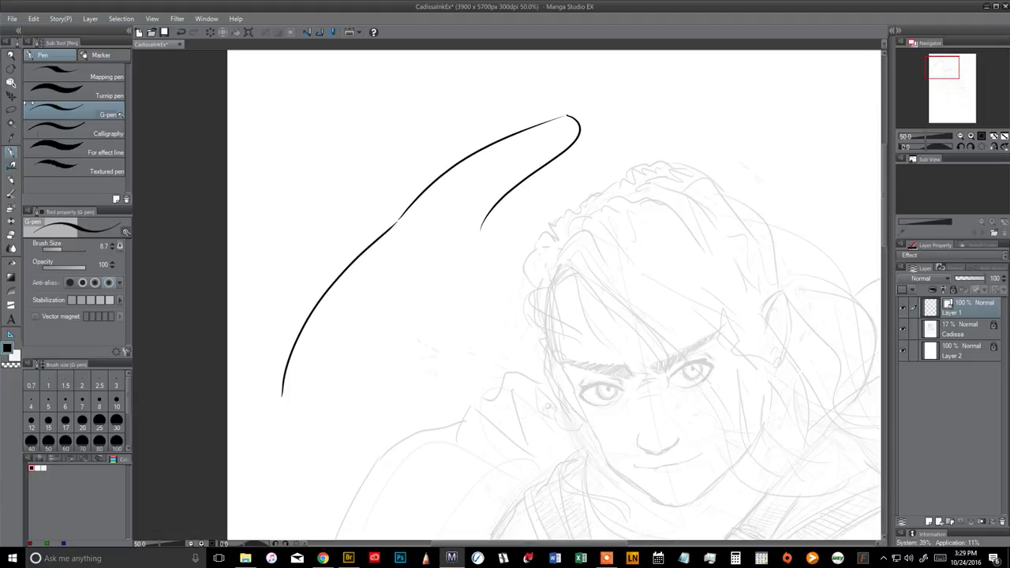
Select the curves beside the head with the Object tool to check whether they are separate vector lines.
{"action": "left_click", "coordinate": [11, 82]}
{"action": "left_click", "coordinate": [357, 263]}
{"action": "left_click", "coordinate": [452, 169]}
{"action": "left_click", "coordinate": [470, 254]}
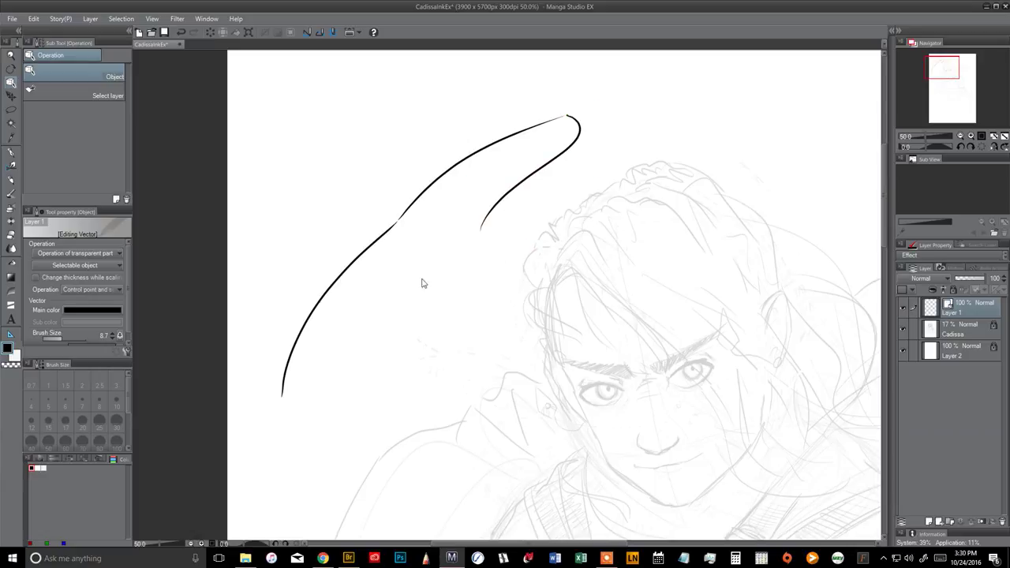
Undo the test curves beside the head and return to the G-pen.
{"action": "key", "text": "ctrl+z"}
{"action": "key", "text": "ctrl+z"}
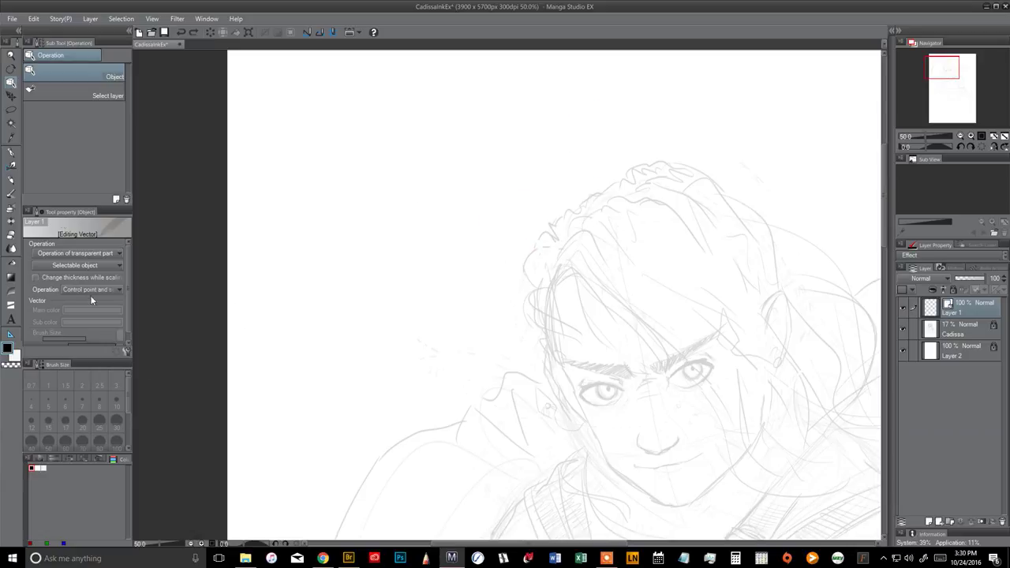
{"action": "key", "text": "p"}
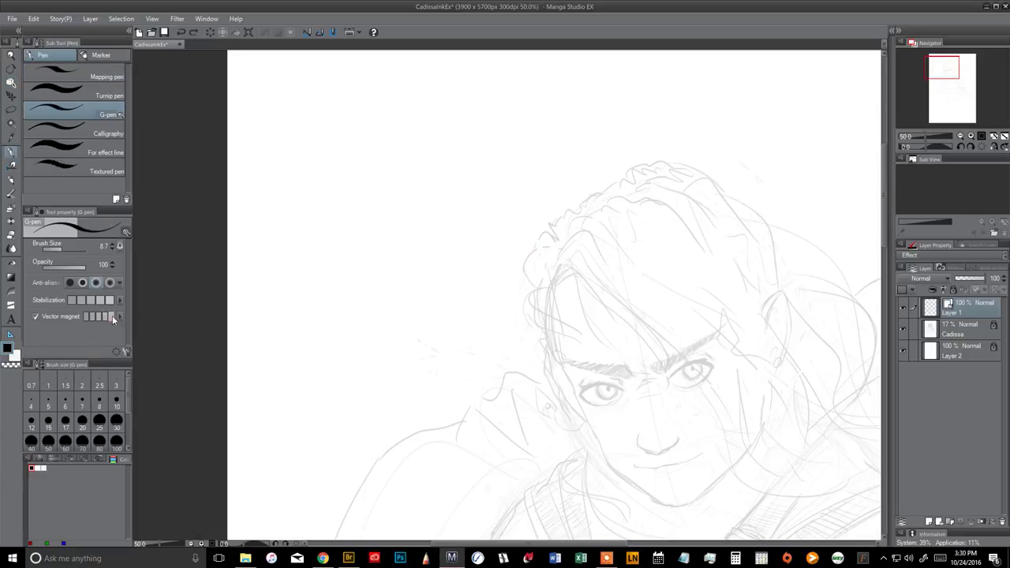
With Vector magnet on, draw joined test curves in the empty area beside the head, retrying the upper end.
{"action": "mouse_move", "coordinate": [318, 365]}
{"action": "left_mouse_down"}
{"action": "mouse_move", "coordinate": [335, 275]}
{"action": "mouse_move", "coordinate": [498, 150]}
{"action": "mouse_move", "coordinate": [483, 160]}
{"action": "mouse_move", "coordinate": [493, 154]}
{"action": "mouse_move", "coordinate": [539, 212]}
{"action": "left_mouse_up"}
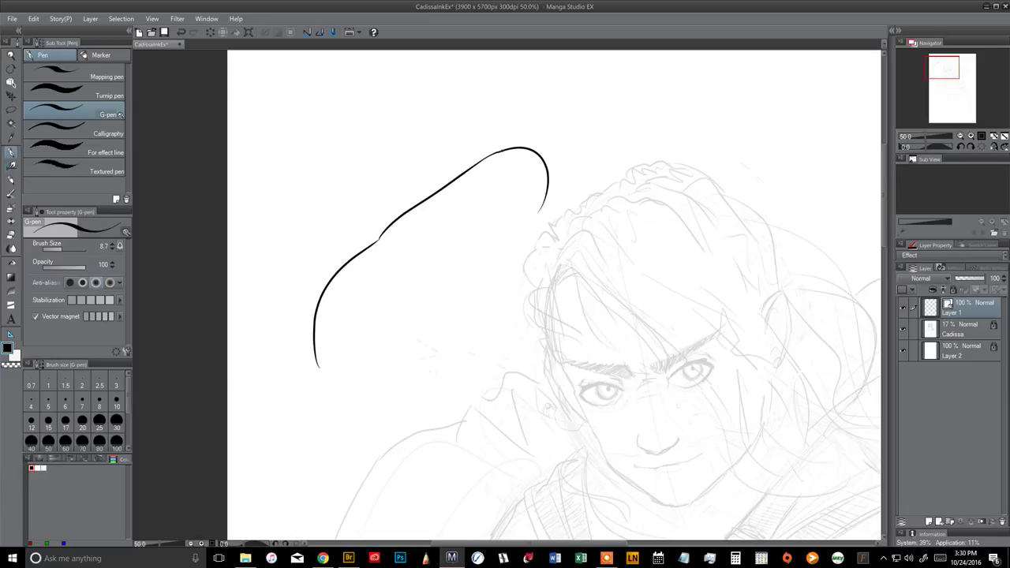
{"action": "key", "text": "ctrl+z"}
{"action": "mouse_move", "coordinate": [489, 155]}
{"action": "left_mouse_down"}
{"action": "mouse_move", "coordinate": [526, 143]}
{"action": "mouse_move", "coordinate": [540, 186]}
{"action": "left_mouse_up"}
{"action": "key", "text": "ctrl+z"}
{"action": "mouse_move", "coordinate": [486, 155]}
{"action": "left_mouse_down"}
{"action": "mouse_move", "coordinate": [532, 146]}
{"action": "mouse_move", "coordinate": [500, 150]}
{"action": "mouse_move", "coordinate": [537, 161]}
{"action": "left_mouse_up"}
{"action": "key", "text": "ctrl+z"}
{"action": "key", "text": "ctrl+z"}
At 200% magnification, extend the upper end of the test line with a hooked curve, undoing and redrawing the joining strokes.
{"action": "left_click", "coordinate": [972, 136]}
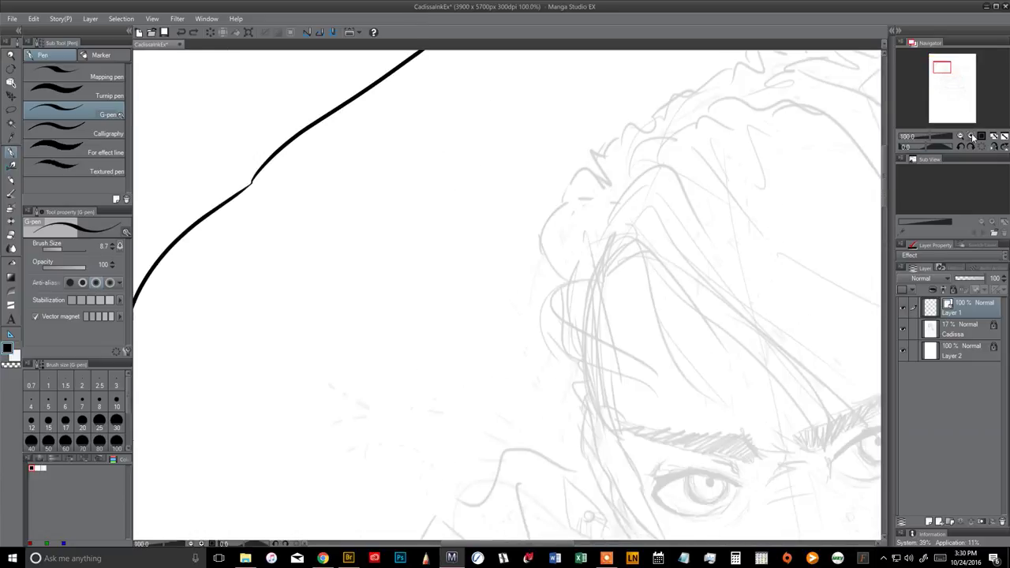
{"action": "left_click", "coordinate": [972, 137]}
{"action": "left_click_drag", "start_coordinate": [942, 67], "coordinate": [941, 59]}
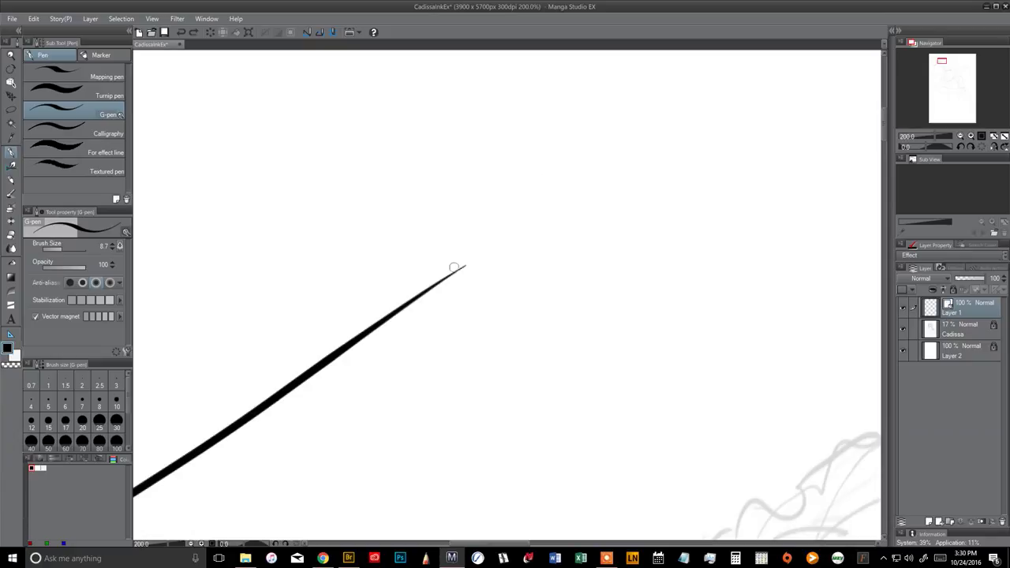
{"action": "left_click_drag", "start_coordinate": [443, 278], "coordinate": [539, 309]}
{"action": "key", "text": "ctrl+z"}
{"action": "mouse_move", "coordinate": [416, 297]}
{"action": "left_mouse_down"}
{"action": "mouse_move", "coordinate": [520, 241]}
{"action": "mouse_move", "coordinate": [579, 236]}
{"action": "left_mouse_up"}
{"action": "key", "text": "ctrl+z"}
{"action": "mouse_move", "coordinate": [391, 316]}
{"action": "left_mouse_down"}
{"action": "mouse_move", "coordinate": [727, 254]}
{"action": "mouse_move", "coordinate": [728, 271]}
{"action": "mouse_move", "coordinate": [665, 311]}
{"action": "left_mouse_up"}
{"action": "key", "text": "ctrl+z"}
{"action": "mouse_move", "coordinate": [727, 252]}
{"action": "left_mouse_down"}
{"action": "mouse_move", "coordinate": [726, 314]}
{"action": "mouse_move", "coordinate": [673, 388]}
{"action": "mouse_move", "coordinate": [578, 436]}
{"action": "left_mouse_up"}
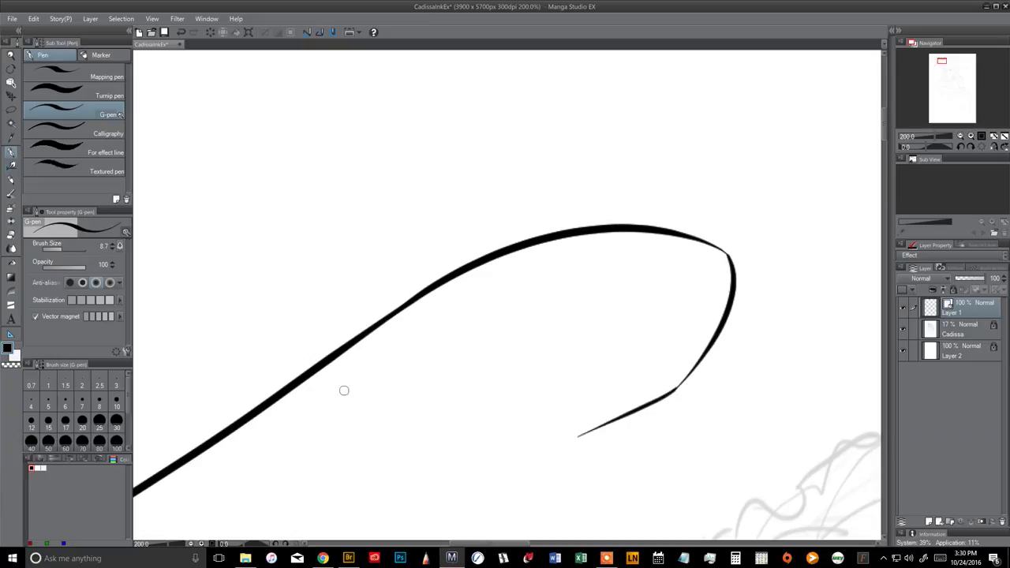
Select sections of the extended curve with the Object tool to check whether they form one vector line.
{"action": "left_click", "coordinate": [12, 82]}
{"action": "left_click", "coordinate": [333, 357]}
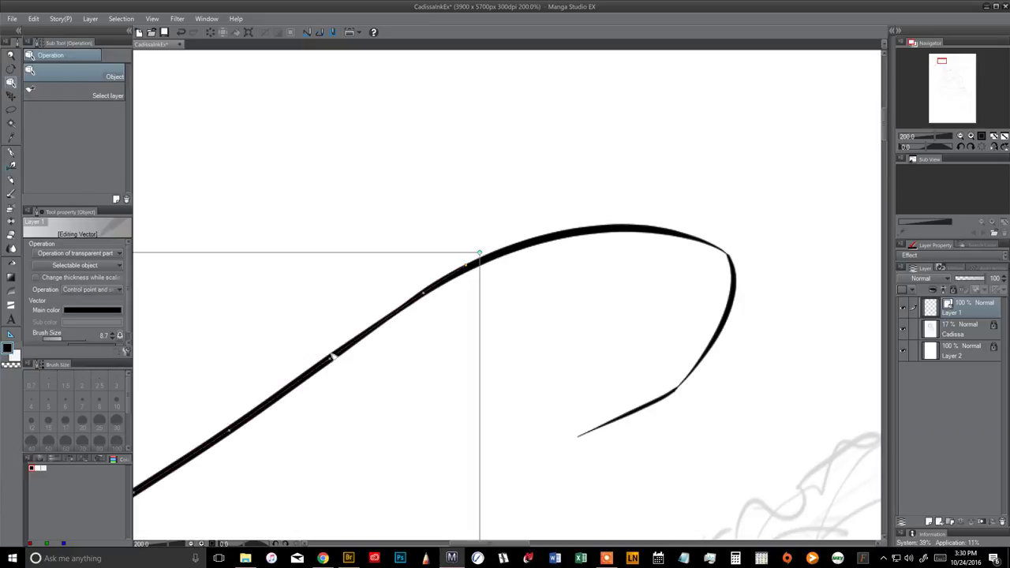
{"action": "left_click", "coordinate": [530, 242]}
{"action": "left_click", "coordinate": [352, 357]}
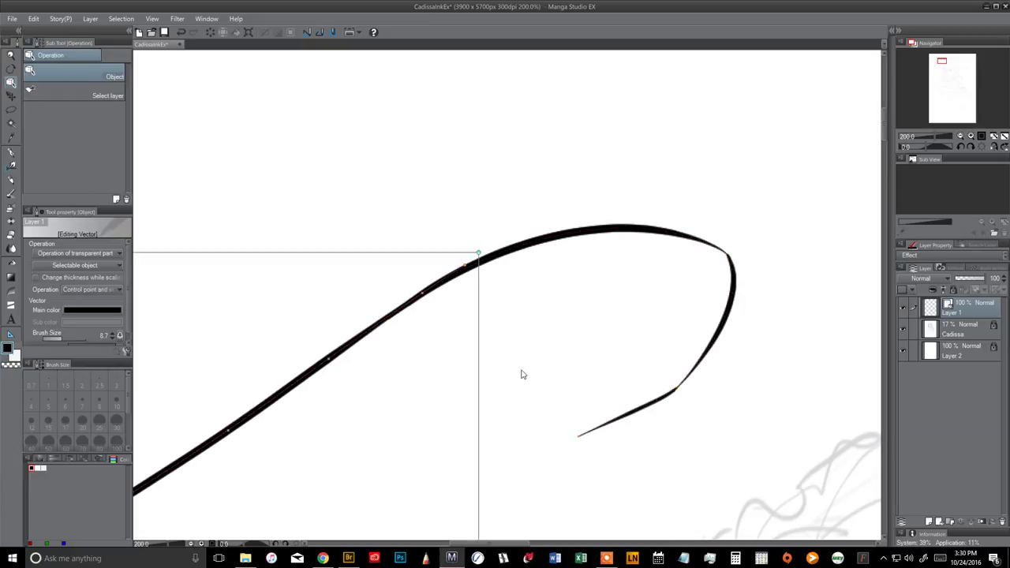
{"action": "left_click", "coordinate": [489, 394]}
Return to the G-pen and continue the test curve down beside the head, undoing the extra strokes.
{"action": "left_click", "coordinate": [959, 136]}
{"action": "left_click", "coordinate": [959, 135]}
{"action": "left_click", "coordinate": [960, 136]}
{"action": "left_click", "coordinate": [960, 136]}
{"action": "left_click", "coordinate": [970, 137]}
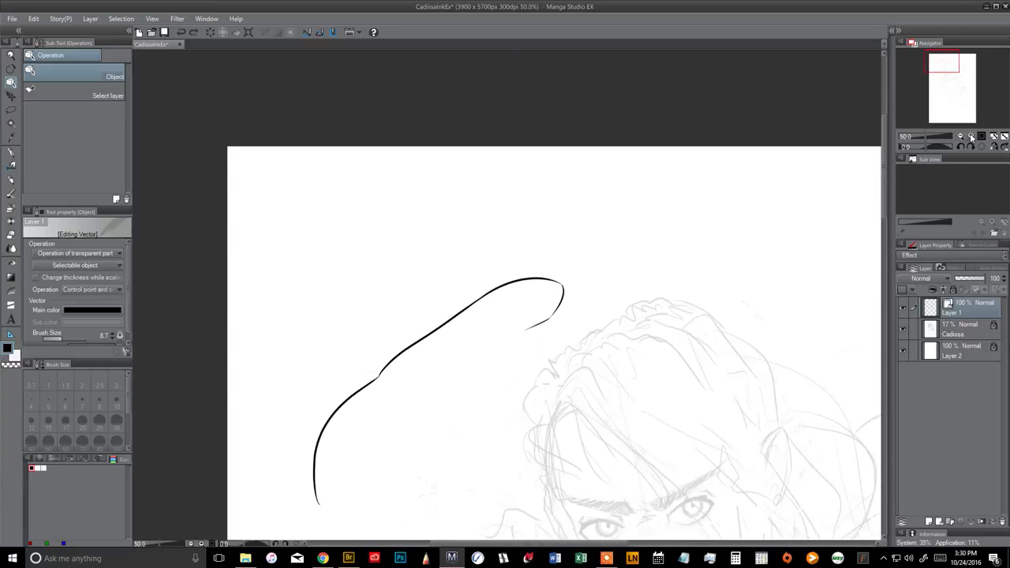
{"action": "left_click_drag", "start_coordinate": [943, 67], "coordinate": [943, 67]}
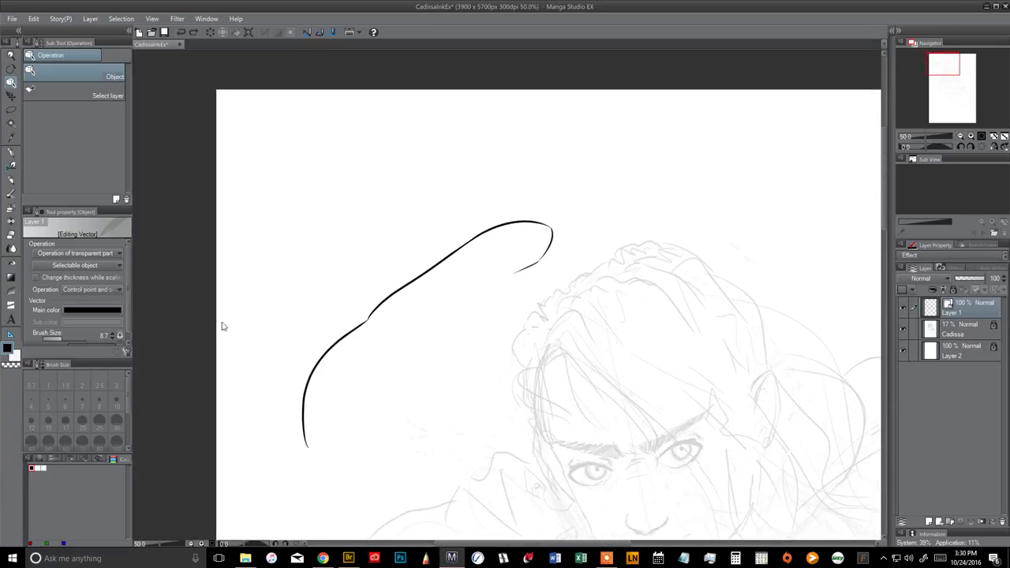
{"action": "left_click", "coordinate": [11, 152]}
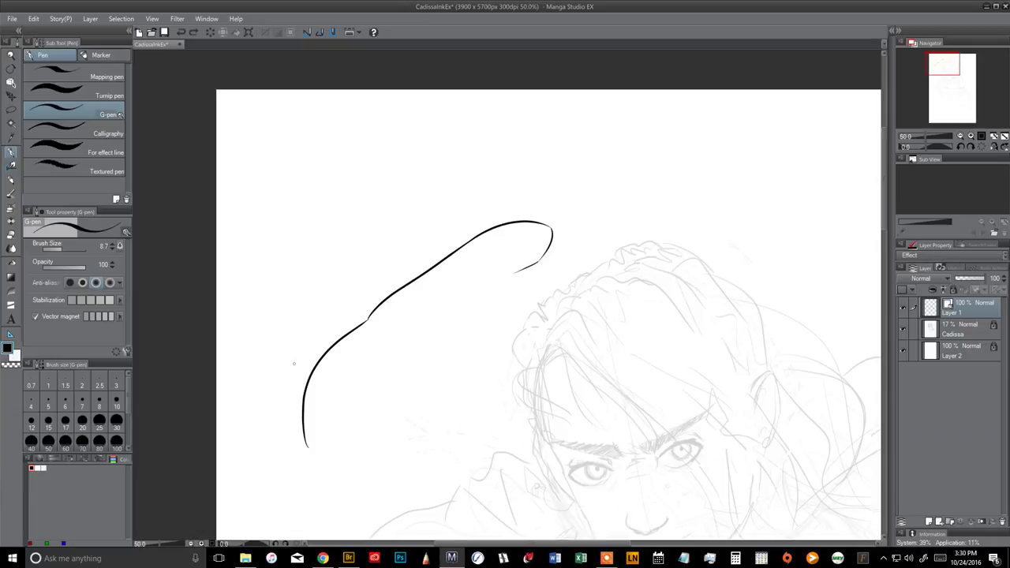
{"action": "mouse_move", "coordinate": [361, 449]}
{"action": "left_mouse_down"}
{"action": "mouse_move", "coordinate": [492, 423]}
{"action": "mouse_move", "coordinate": [548, 379]}
{"action": "mouse_move", "coordinate": [678, 316]}
{"action": "left_mouse_up"}
{"action": "key", "text": "ctrl+z"}
{"action": "key", "text": "ctrl+z"}
{"action": "mouse_move", "coordinate": [454, 475]}
{"action": "left_mouse_down"}
{"action": "mouse_move", "coordinate": [437, 407]}
{"action": "mouse_move", "coordinate": [460, 359]}
{"action": "mouse_move", "coordinate": [448, 380]}
{"action": "mouse_move", "coordinate": [449, 354]}
{"action": "mouse_move", "coordinate": [465, 315]}
{"action": "mouse_move", "coordinate": [486, 345]}
{"action": "mouse_move", "coordinate": [477, 302]}
{"action": "mouse_move", "coordinate": [517, 271]}
{"action": "left_mouse_up"}
{"action": "left_click_drag", "start_coordinate": [388, 503], "coordinate": [366, 429]}
{"action": "mouse_move", "coordinate": [375, 462]}
{"action": "left_mouse_down"}
{"action": "mouse_move", "coordinate": [364, 383]}
{"action": "mouse_move", "coordinate": [404, 327]}
{"action": "left_mouse_up"}
{"action": "key", "text": "ctrl+z"}
{"action": "key", "text": "ctrl+z"}
{"action": "key", "text": "ctrl+z"}
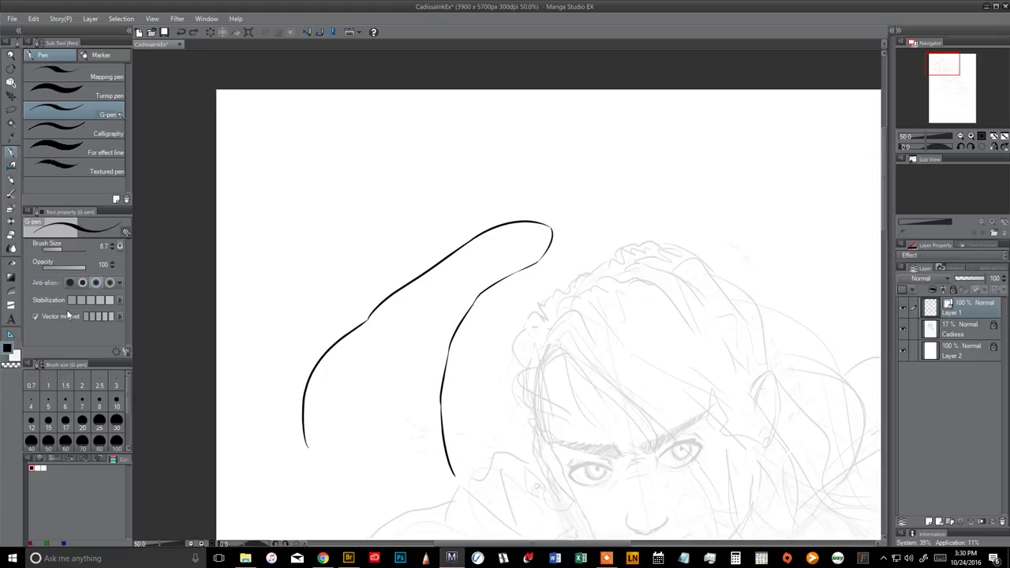
Compare overlapping test strokes drawn with Vector magnet off and with it on again.
{"action": "left_click", "coordinate": [49, 319]}
{"action": "mouse_move", "coordinate": [353, 501]}
{"action": "left_mouse_down"}
{"action": "mouse_move", "coordinate": [334, 400]}
{"action": "mouse_move", "coordinate": [383, 335]}
{"action": "left_mouse_up"}
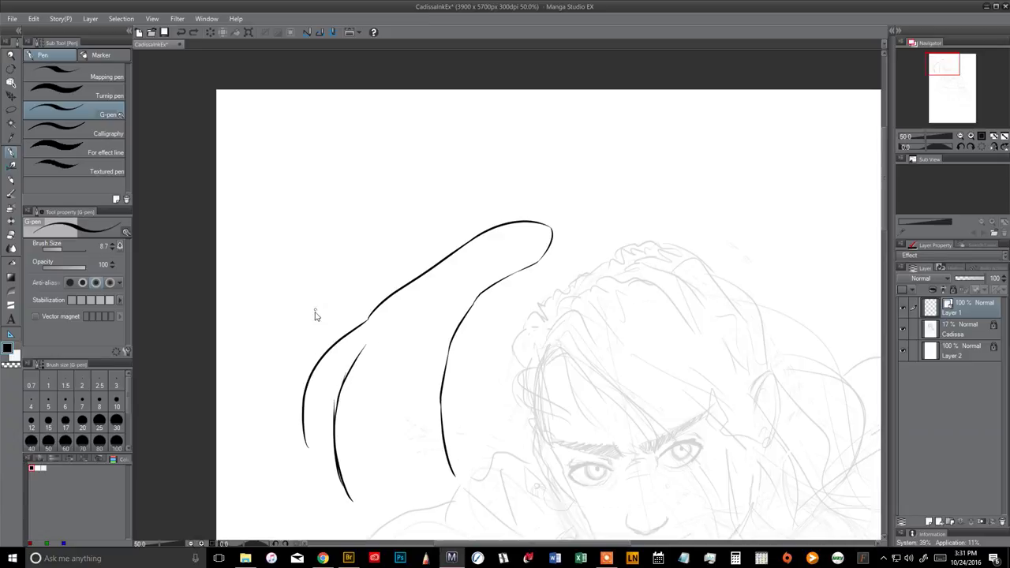
{"action": "key", "text": "ctrl+z"}
{"action": "key", "text": "ctrl+z"}
{"action": "key", "text": "ctrl+z"}
{"action": "left_click", "coordinate": [75, 314]}
{"action": "mouse_move", "coordinate": [387, 486]}
{"action": "left_mouse_down"}
{"action": "mouse_move", "coordinate": [379, 416]}
{"action": "mouse_move", "coordinate": [394, 365]}
{"action": "mouse_move", "coordinate": [418, 330]}
{"action": "mouse_move", "coordinate": [499, 277]}
{"action": "left_mouse_up"}
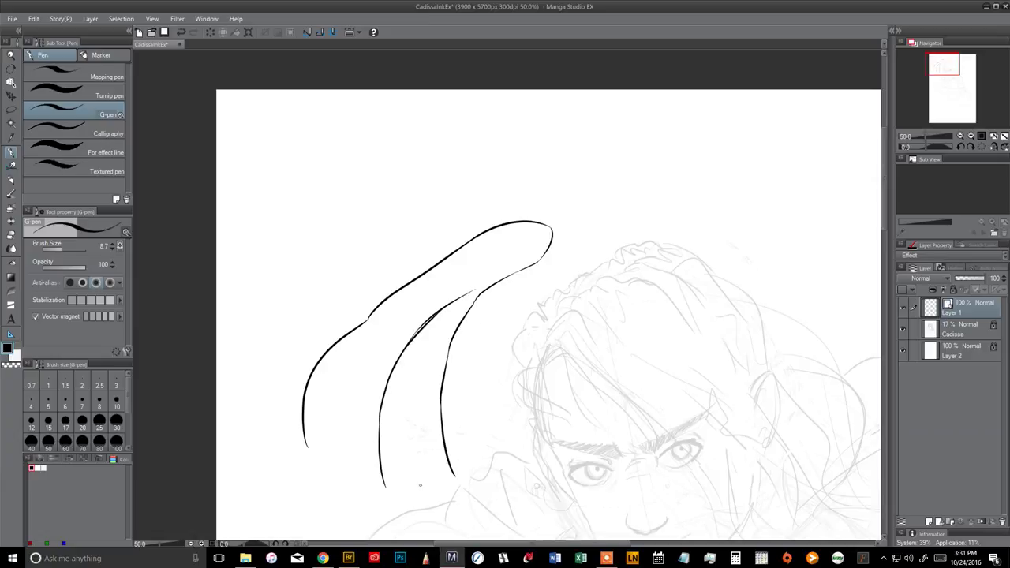
Undo all remaining test curves beside the head.
{"action": "key", "text": "ctrl+z"}
{"action": "key", "text": "ctrl+z"}
{"action": "key", "text": "ctrl+z"}
{"action": "key", "text": "ctrl+z"}
{"action": "key", "text": "ctrl+z"}
{"action": "key", "text": "ctrl+z"}
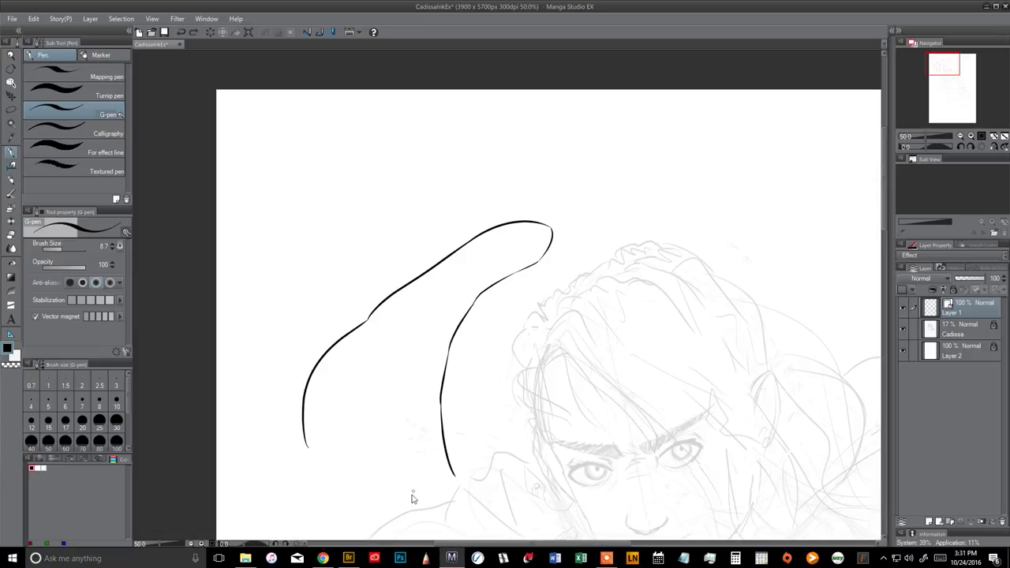
{"action": "key", "text": "ctrl+z"}
{"action": "key", "text": "ctrl+z"}
{"action": "key", "text": "ctrl+z"}
{"action": "key", "text": "ctrl+z"}
{"action": "key", "text": "ctrl+z"}
{"action": "key", "text": "ctrl+z"}
{"action": "key", "text": "ctrl+z"}
{"action": "key", "text": "ctrl+z"}
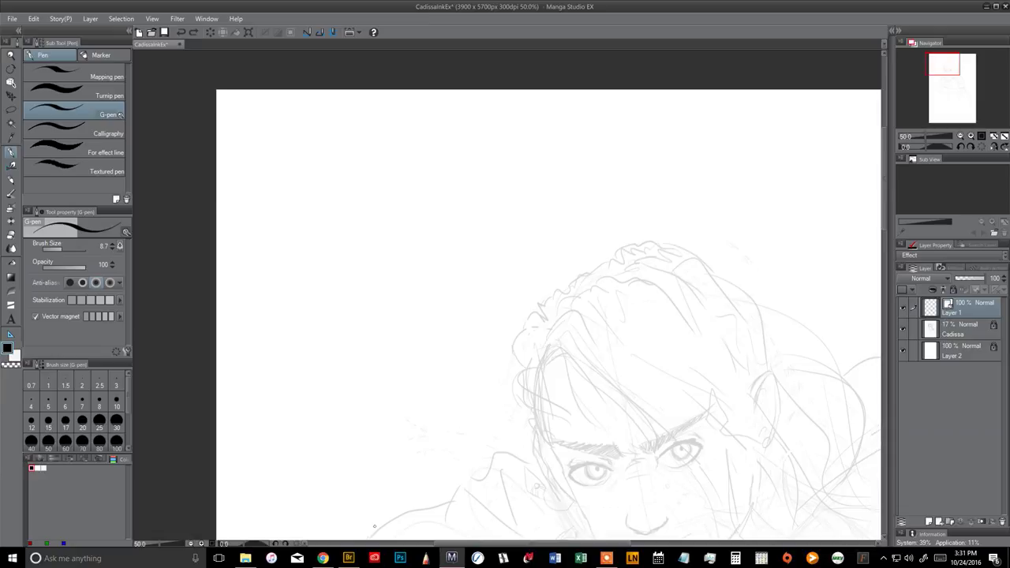
Ink the face outline along the jaw and chin from the temple to the opposite cheek with the G-pen.
{"action": "left_click_drag", "start_coordinate": [673, 421], "coordinate": [466, 276]}
{"action": "left_click_drag", "start_coordinate": [505, 368], "coordinate": [473, 351]}
{"action": "left_click_drag", "start_coordinate": [425, 235], "coordinate": [405, 203]}
{"action": "left_click_drag", "start_coordinate": [464, 291], "coordinate": [516, 304]}
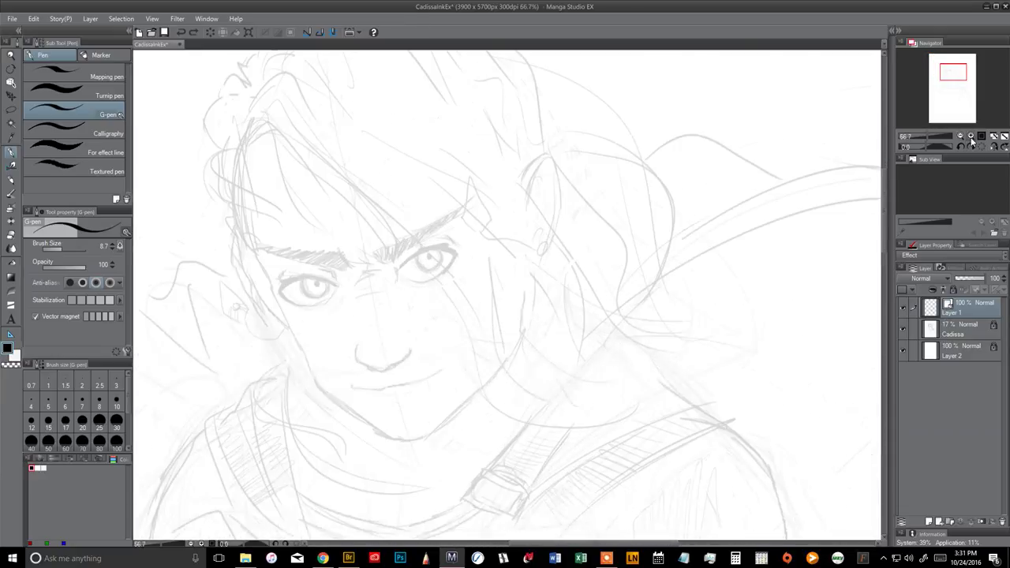
{"action": "left_click", "coordinate": [962, 138]}
{"action": "left_click", "coordinate": [960, 136]}
{"action": "left_click_drag", "start_coordinate": [593, 283], "coordinate": [627, 241]}
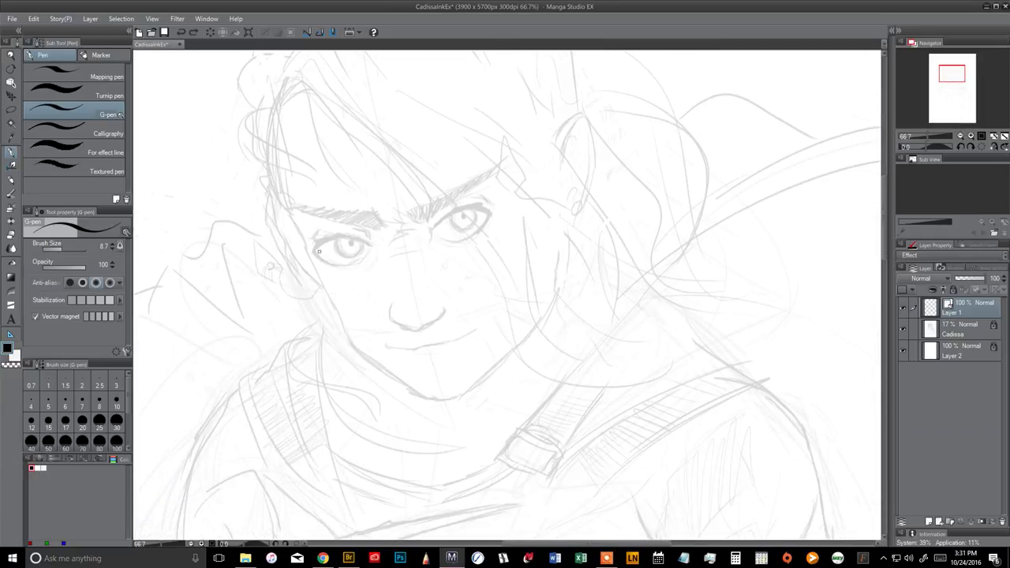
{"action": "mouse_move", "coordinate": [297, 228]}
{"action": "left_mouse_down"}
{"action": "mouse_move", "coordinate": [359, 348]}
{"action": "mouse_move", "coordinate": [428, 396]}
{"action": "mouse_move", "coordinate": [469, 387]}
{"action": "mouse_move", "coordinate": [526, 339]}
{"action": "mouse_move", "coordinate": [559, 271]}
{"action": "left_mouse_up"}
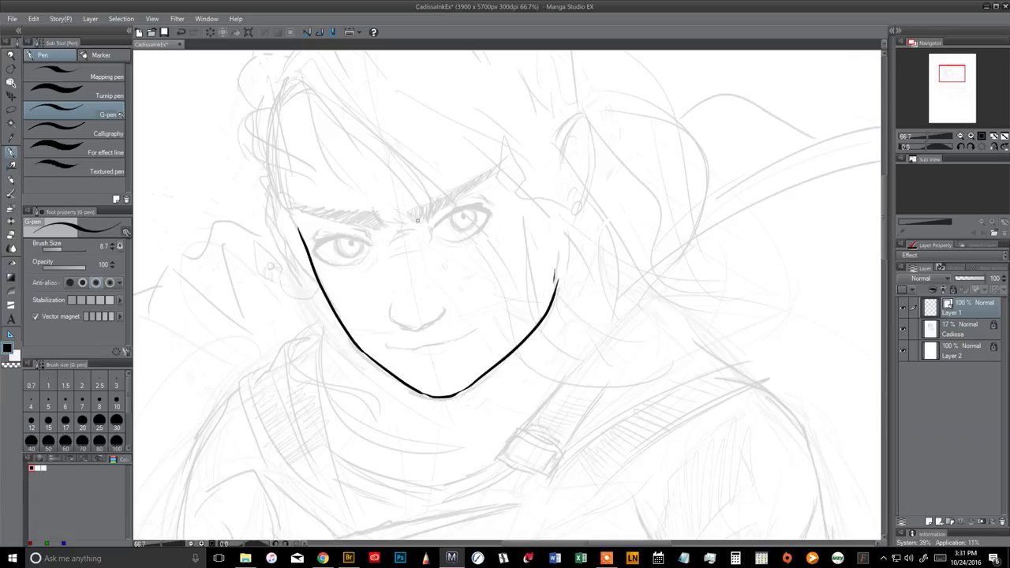
Ink the outlines of both eyebrows, redrawing the first stroke.
{"action": "mouse_move", "coordinate": [418, 222]}
{"action": "left_mouse_down"}
{"action": "mouse_move", "coordinate": [419, 210]}
{"action": "mouse_move", "coordinate": [513, 175]}
{"action": "left_mouse_up"}
{"action": "key", "text": "ctrl+z"}
{"action": "mouse_move", "coordinate": [418, 208]}
{"action": "left_mouse_down"}
{"action": "mouse_move", "coordinate": [495, 162]}
{"action": "mouse_move", "coordinate": [449, 204]}
{"action": "mouse_move", "coordinate": [491, 172]}
{"action": "left_mouse_up"}
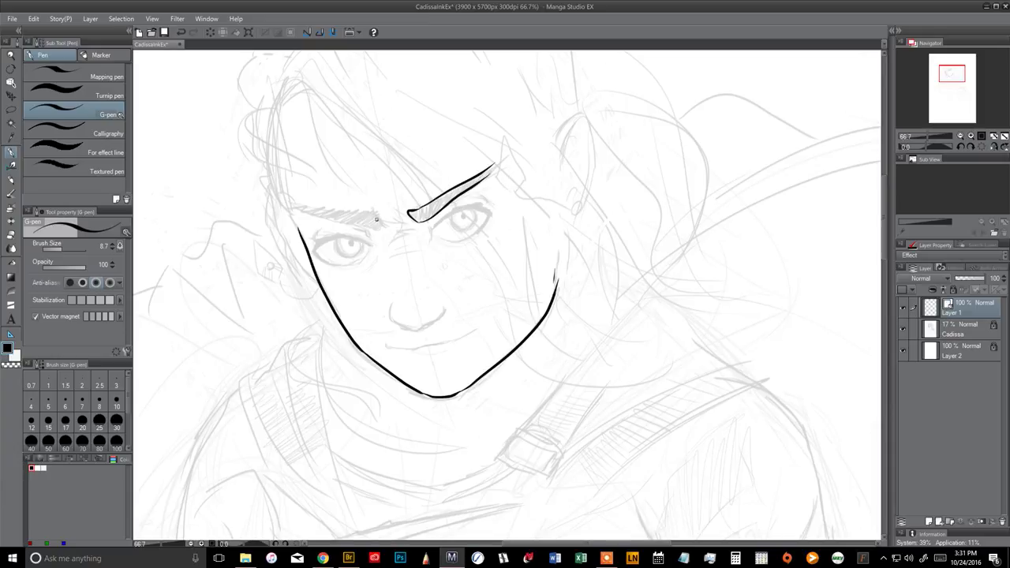
{"action": "mouse_move", "coordinate": [374, 215]}
{"action": "left_mouse_down"}
{"action": "mouse_move", "coordinate": [302, 207]}
{"action": "mouse_move", "coordinate": [376, 223]}
{"action": "left_mouse_up"}
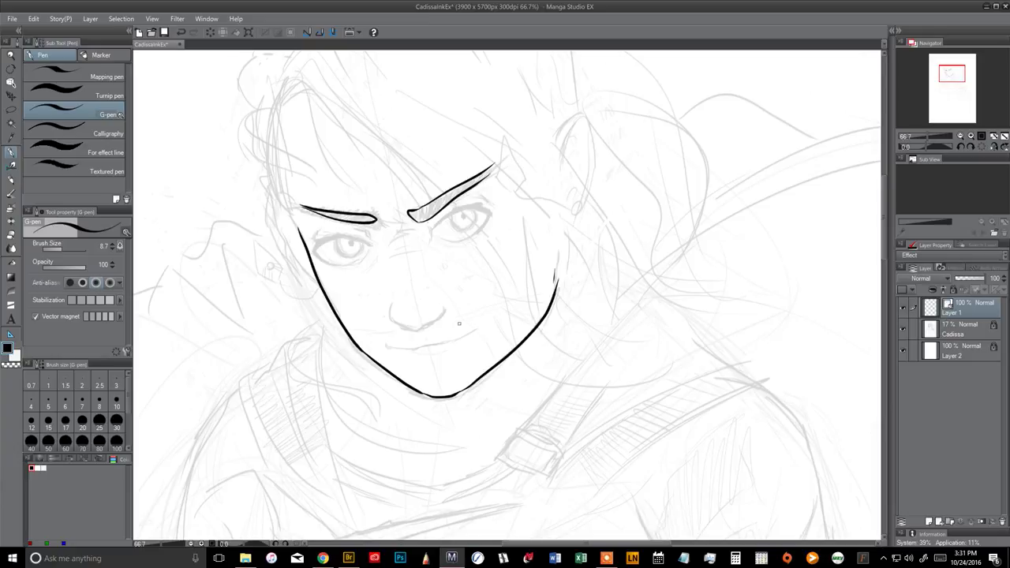
Ink the underside of the nose and the mouth line.
{"action": "scroll", "coordinate": [493, 294], "scroll_direction": "up", "scroll_amount": 1}
{"action": "mouse_move", "coordinate": [391, 316]}
{"action": "left_mouse_down"}
{"action": "mouse_move", "coordinate": [424, 344]}
{"action": "mouse_move", "coordinate": [446, 318]}
{"action": "left_mouse_up"}
{"action": "mouse_move", "coordinate": [386, 354]}
{"action": "left_mouse_down"}
{"action": "mouse_move", "coordinate": [457, 348]}
{"action": "mouse_move", "coordinate": [490, 334]}
{"action": "left_mouse_up"}
Ink the crease lines between the eyebrows and the pointed lines at the top of the ear.
{"action": "mouse_move", "coordinate": [394, 248]}
{"action": "left_mouse_down"}
{"action": "mouse_move", "coordinate": [411, 251]}
{"action": "mouse_move", "coordinate": [399, 263]}
{"action": "mouse_move", "coordinate": [390, 213]}
{"action": "left_mouse_up"}
{"action": "mouse_move", "coordinate": [665, 256]}
{"action": "left_mouse_down"}
{"action": "mouse_move", "coordinate": [666, 280]}
{"action": "mouse_move", "coordinate": [636, 271]}
{"action": "left_mouse_up"}
{"action": "mouse_move", "coordinate": [528, 172]}
{"action": "left_mouse_down"}
{"action": "mouse_move", "coordinate": [558, 139]}
{"action": "mouse_move", "coordinate": [573, 213]}
{"action": "mouse_move", "coordinate": [556, 224]}
{"action": "left_mouse_up"}
Lasso a narrow shadow area along the side of the nose from the brow to the nostril.
{"action": "key", "text": "m"}
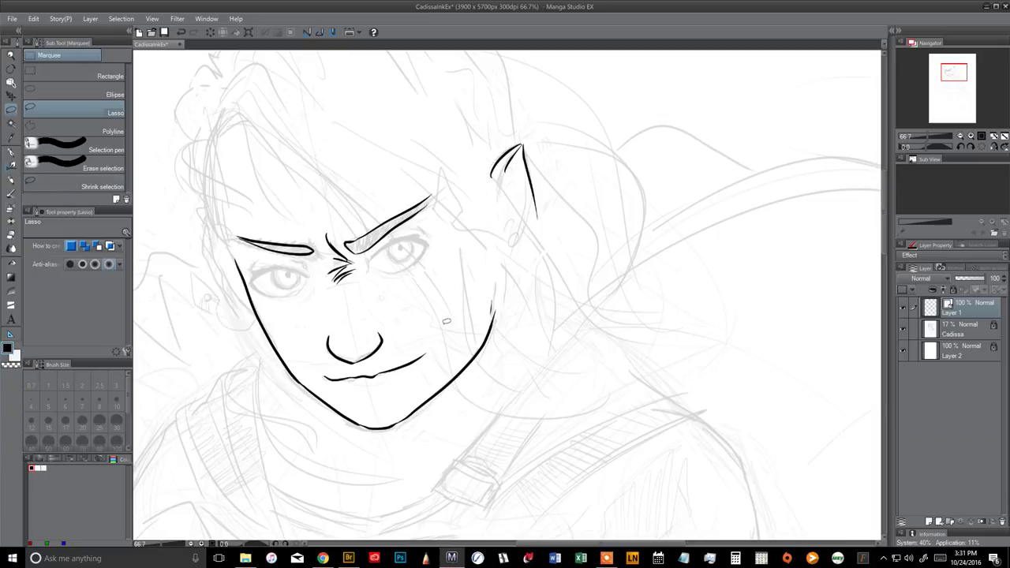
{"action": "left_click_drag", "start_coordinate": [376, 347], "coordinate": [347, 253]}
{"action": "left_click_drag", "start_coordinate": [378, 345], "coordinate": [378, 347]}
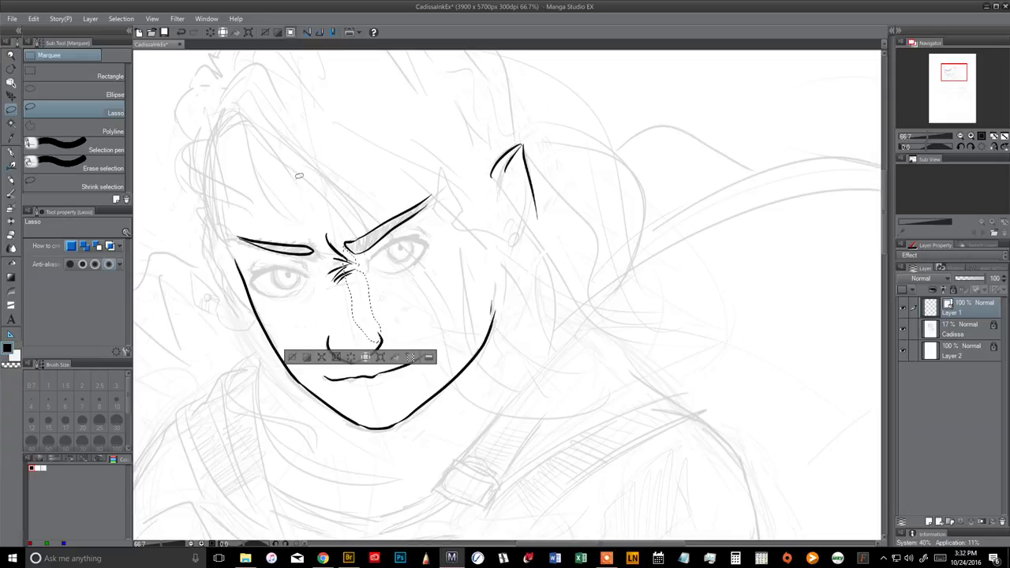
Add a new vector layer and hatch the selected nose shadow with the Milli pen at size 6, removing the selection.
{"action": "left_click", "coordinate": [11, 152]}
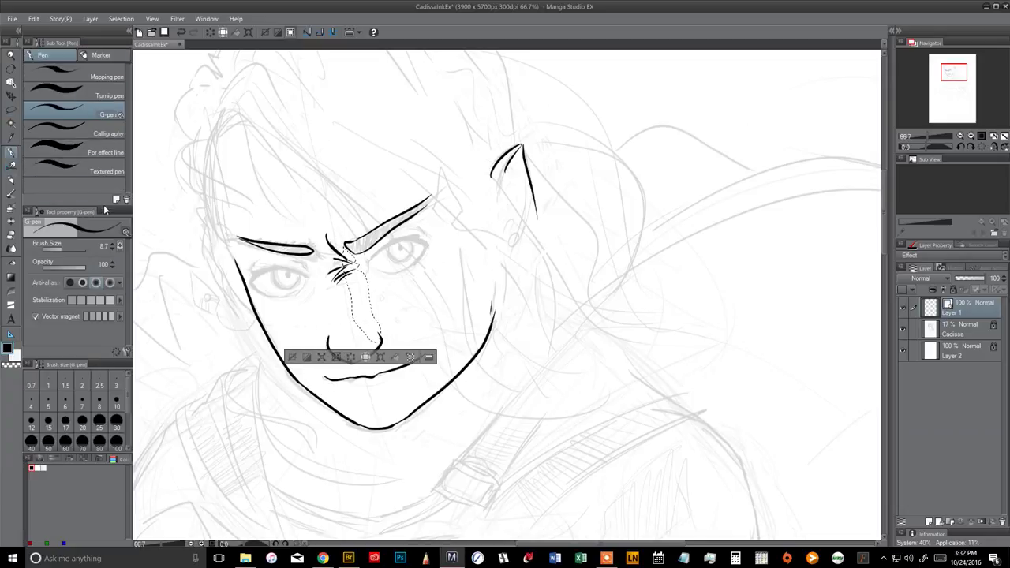
{"action": "left_click", "coordinate": [108, 57]}
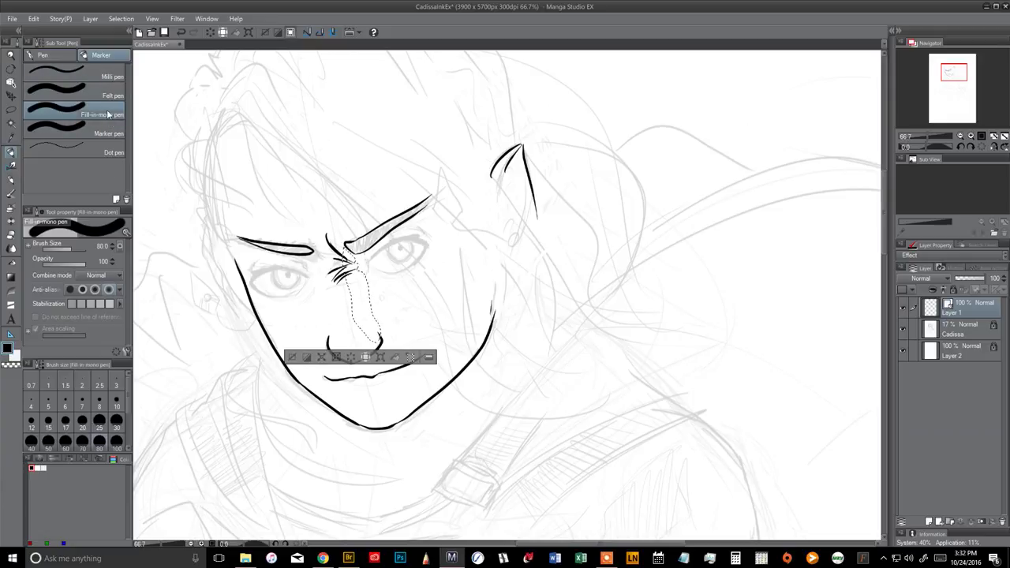
{"action": "left_click", "coordinate": [101, 79]}
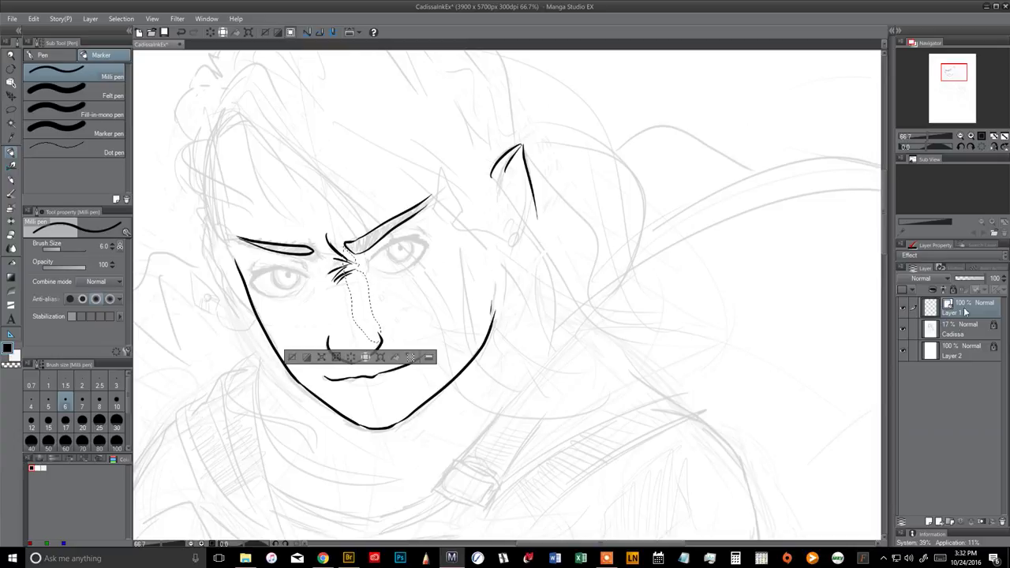
{"action": "left_click", "coordinate": [935, 521]}
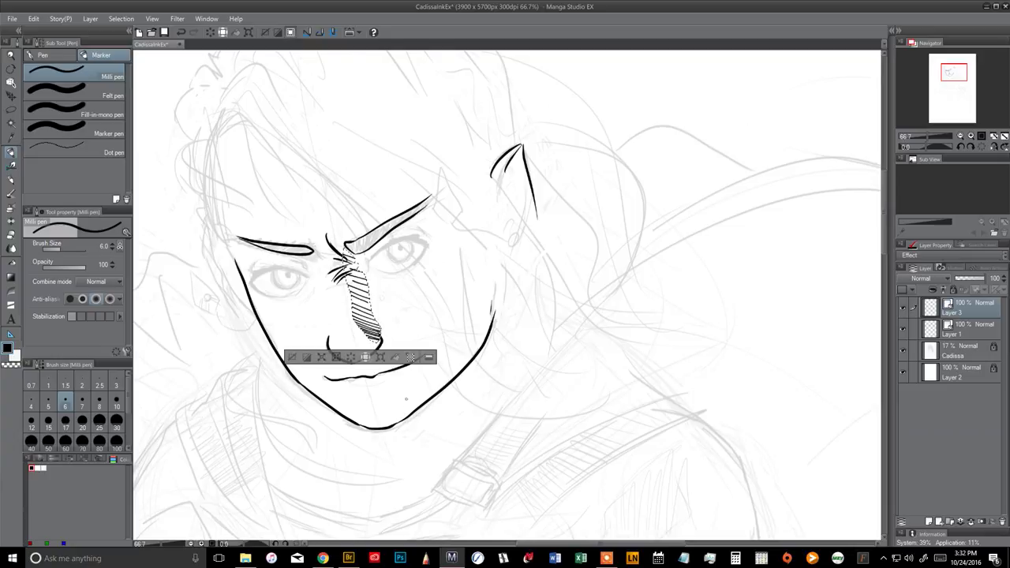
{"action": "key", "text": "ctrl+d"}
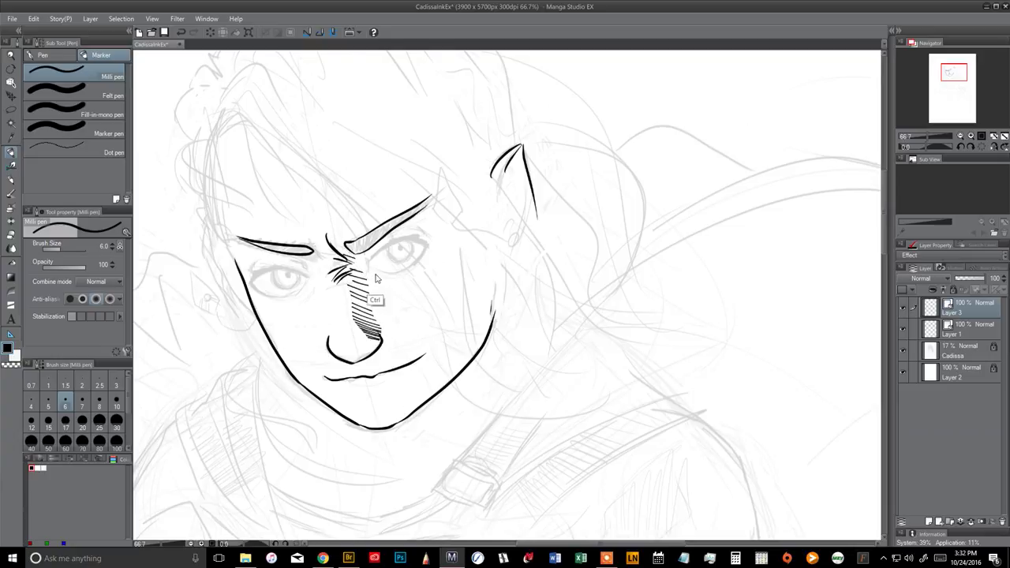
Try editing individual hatch lines with the Object tool, undo back to the nose selection and delete the hatching.
{"action": "key", "text": "o"}
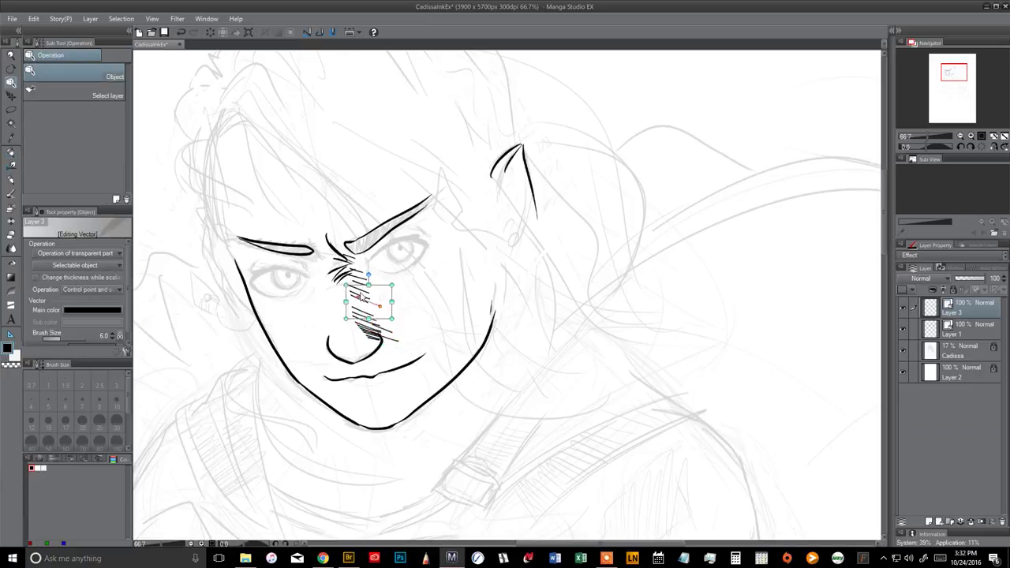
{"action": "key", "text": "ctrl+z"}
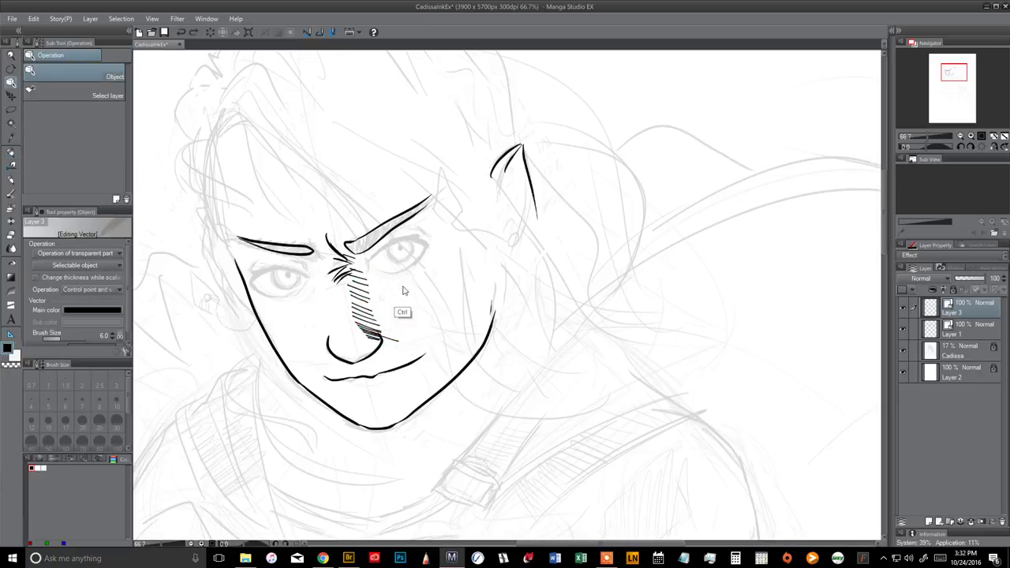
{"action": "left_click", "coordinate": [407, 325]}
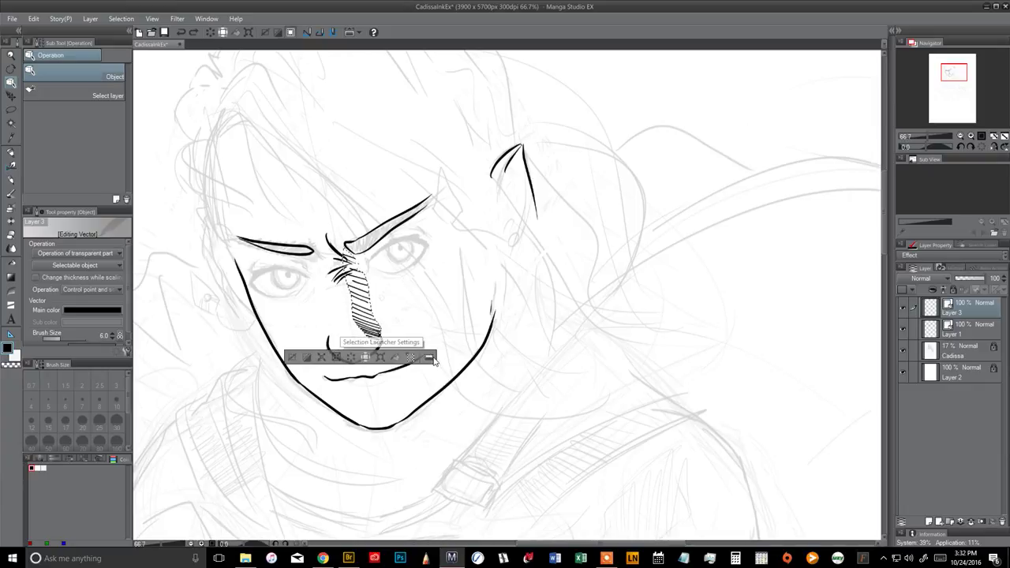
{"action": "left_click", "coordinate": [412, 294]}
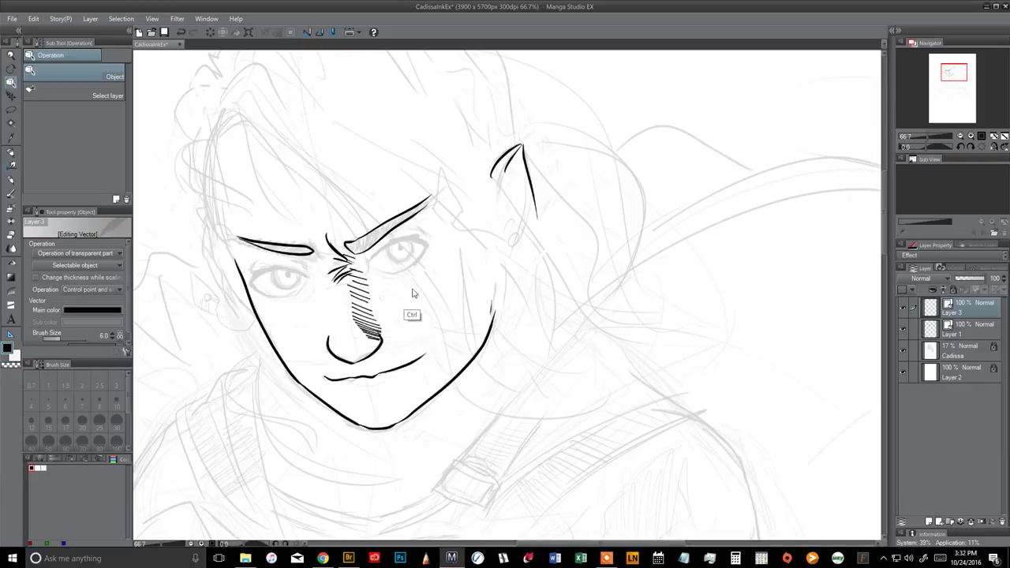
{"action": "left_click", "coordinate": [406, 288]}
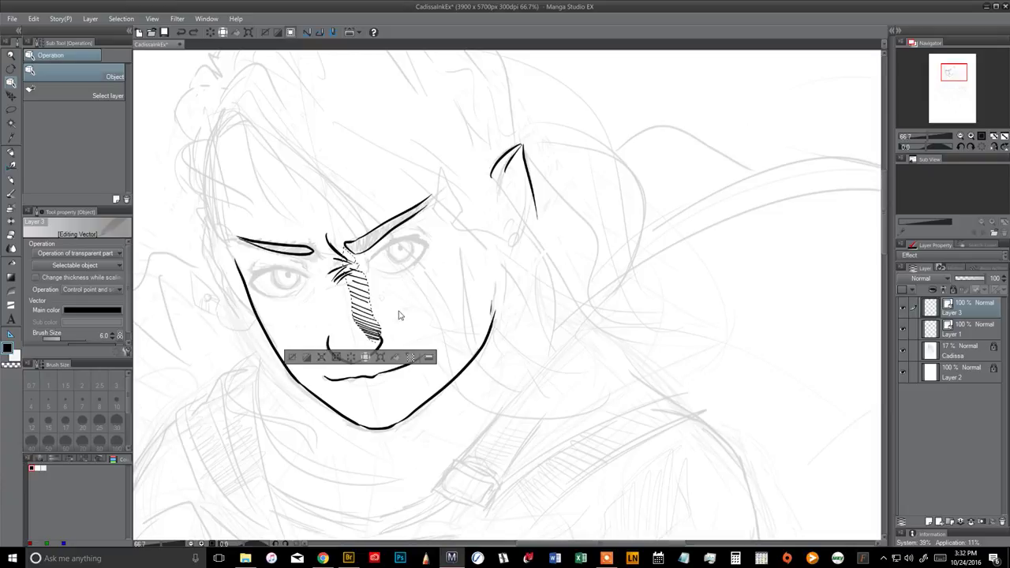
{"action": "key", "text": "Delete"}
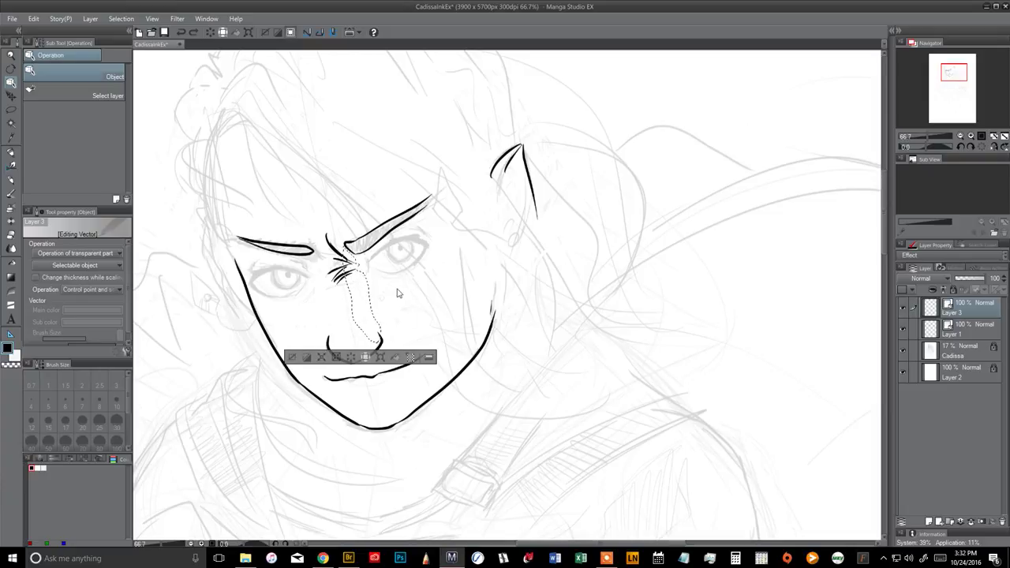
Try painting over the nose selection with the Fill-in-mono pen on the empty vector layer Layer 3, and undo it.
{"action": "left_click", "coordinate": [963, 332]}
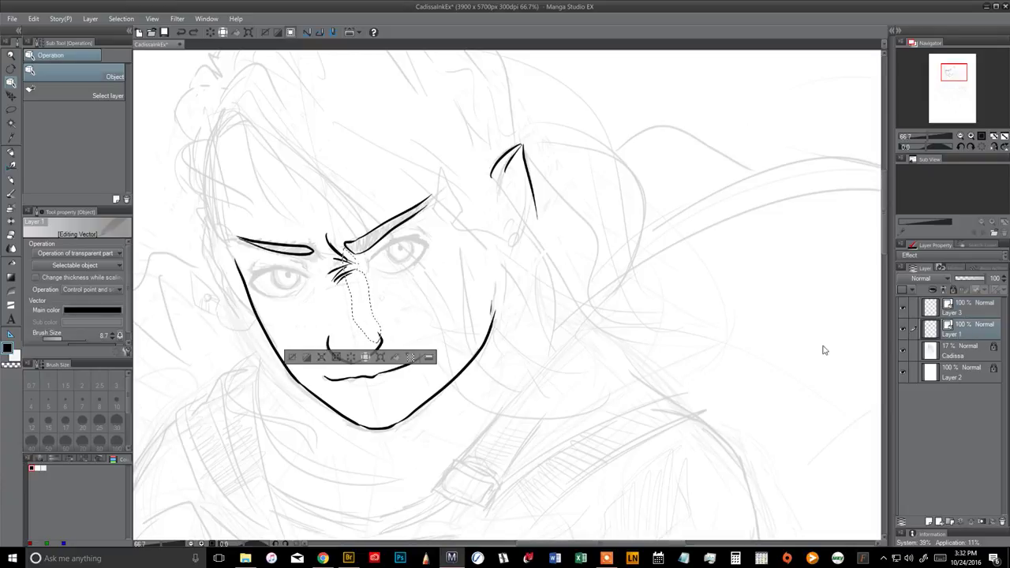
{"action": "left_click", "coordinate": [11, 152]}
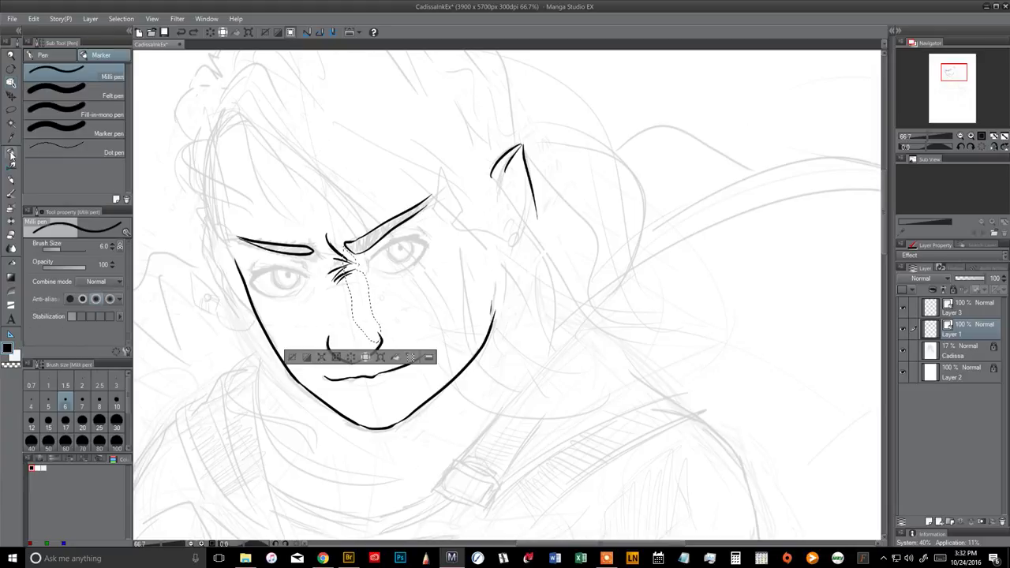
{"action": "left_click", "coordinate": [106, 118]}
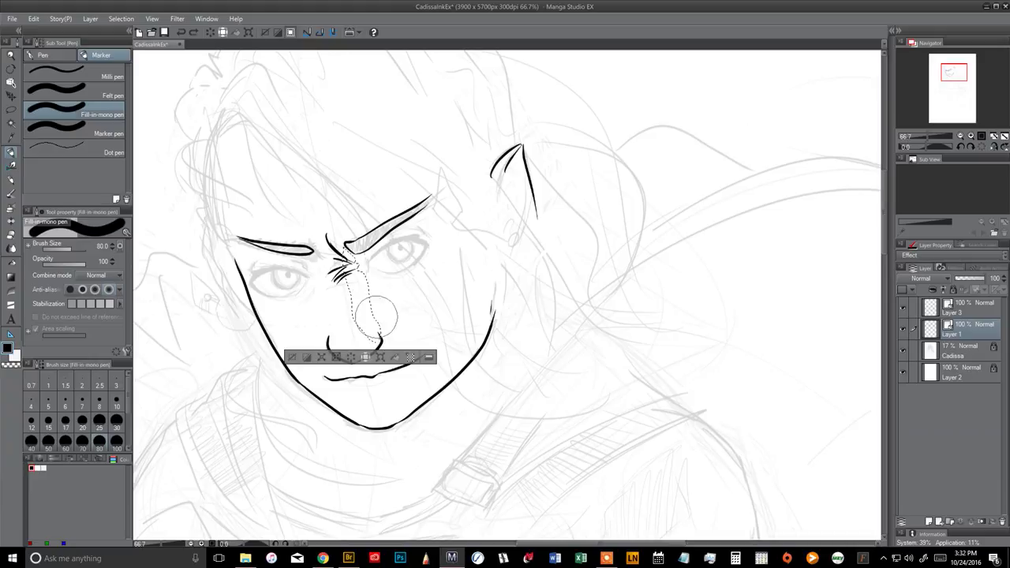
{"action": "left_click", "coordinate": [957, 305]}
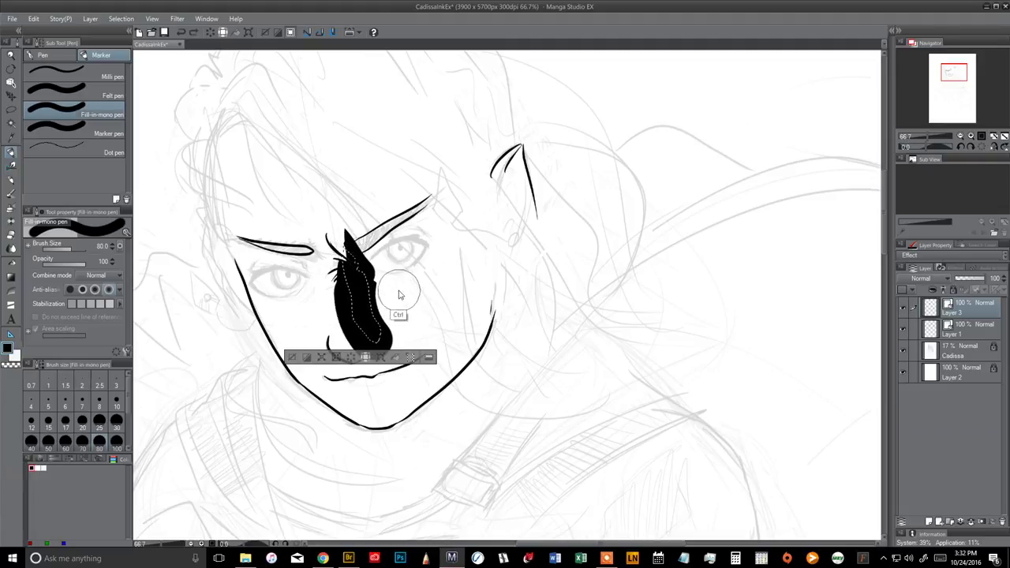
{"action": "key", "text": "ctrl+z"}
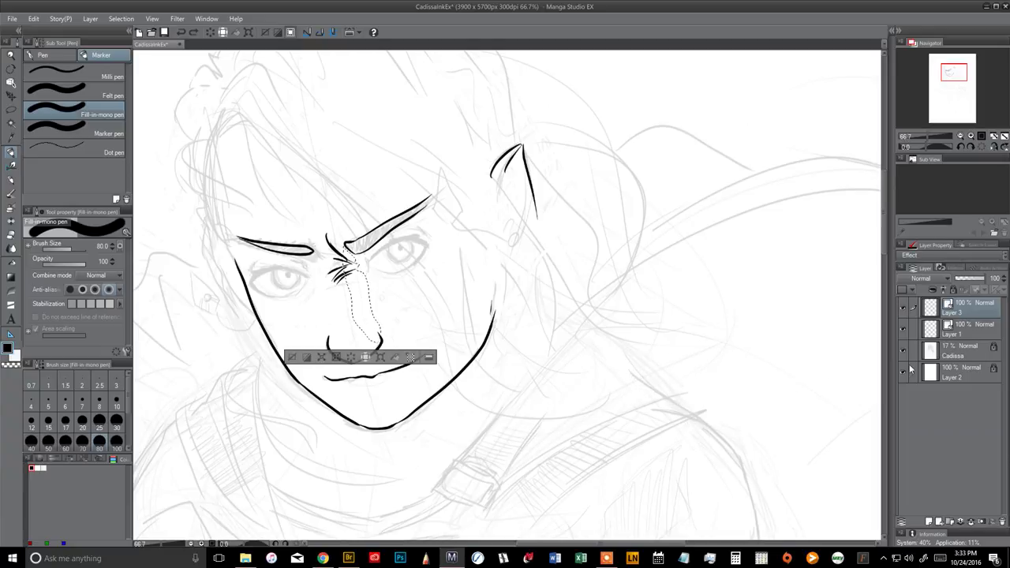
Add a new raster layer, fill the selected nose shadow solid black with the Fill-in-mono pen and remove the selection.
{"action": "left_click", "coordinate": [931, 522]}
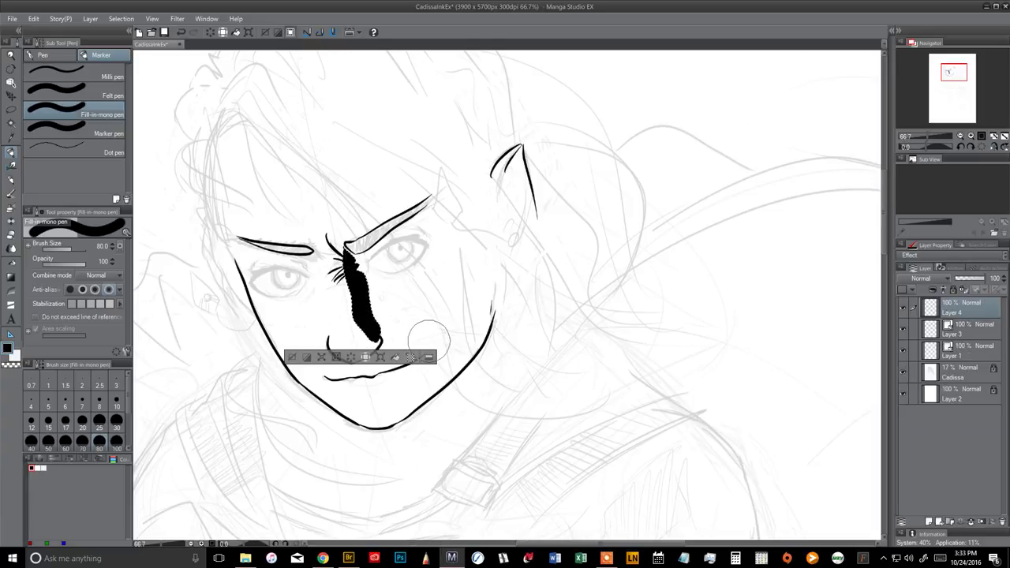
{"action": "key", "text": "ctrl+d"}
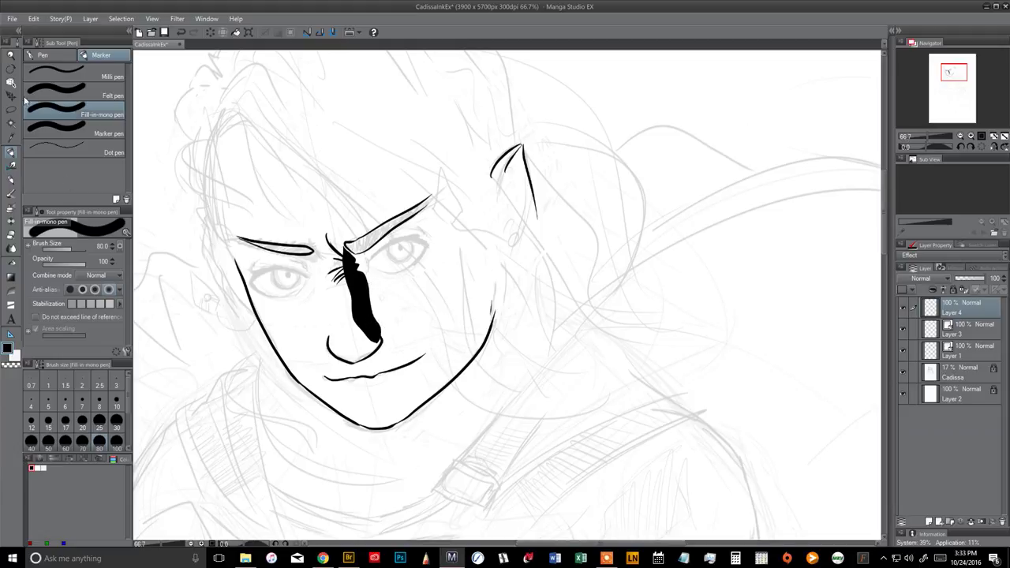
Try moving a lassoed piece of the black nose fill near the nostril, and undo back to the empty nose selection.
{"action": "key", "text": "o"}
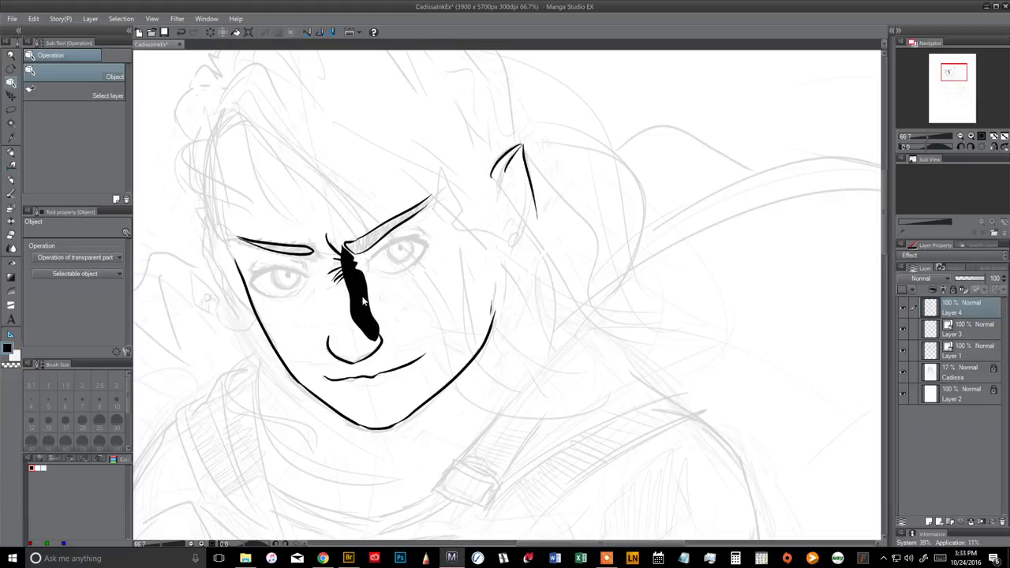
{"action": "key", "text": "m"}
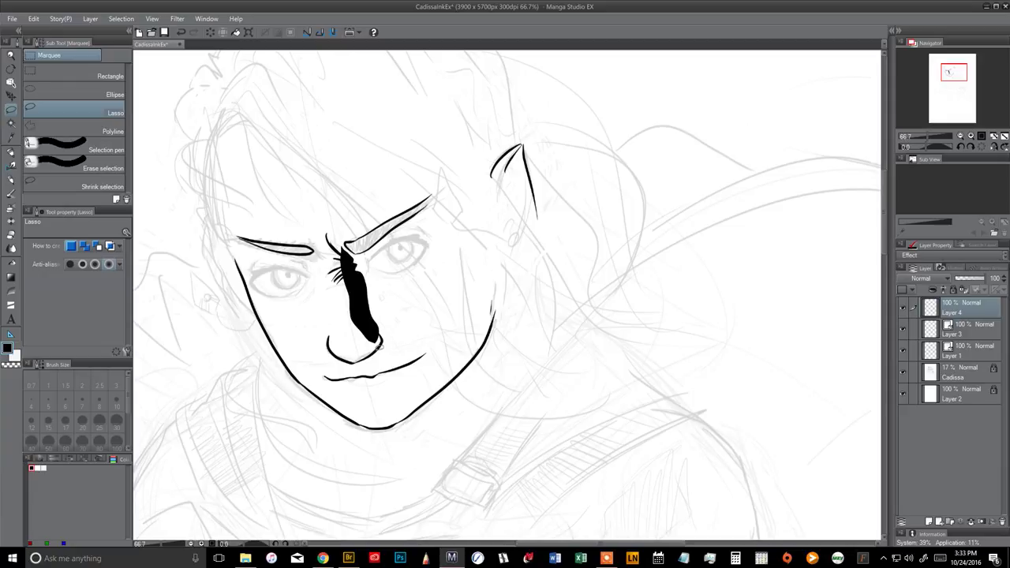
{"action": "left_click_drag", "start_coordinate": [373, 318], "coordinate": [381, 322]}
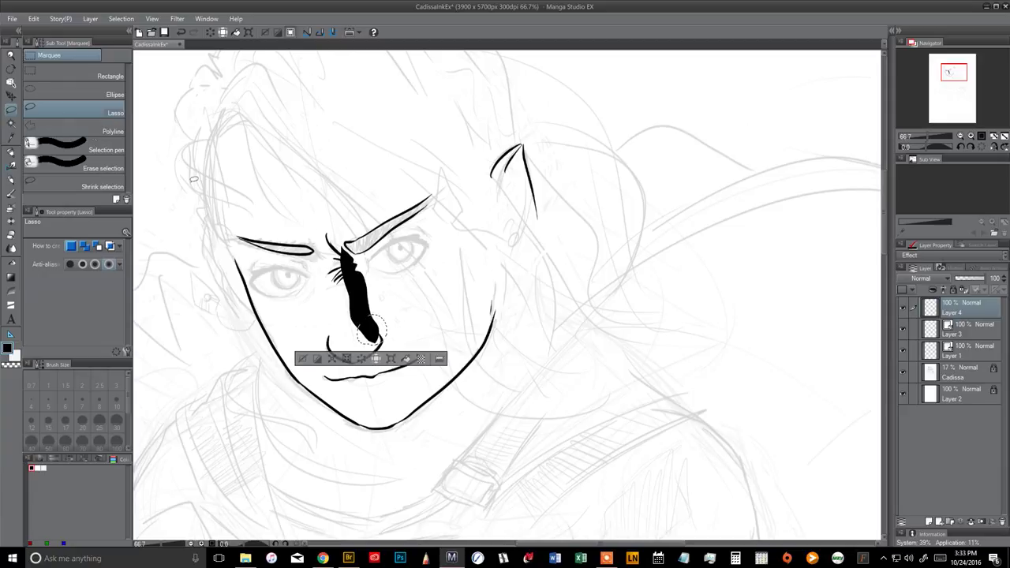
{"action": "key", "text": "o"}
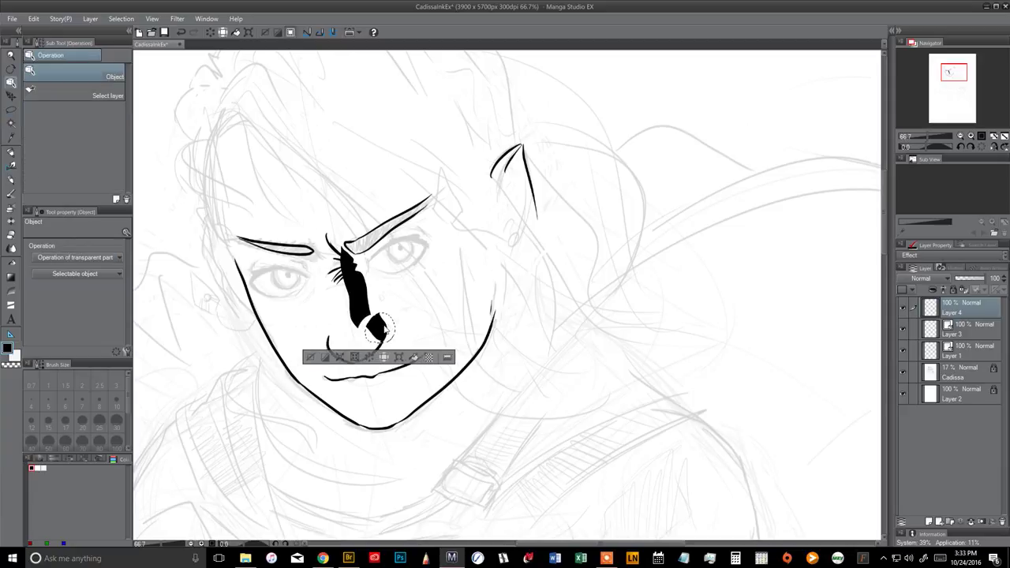
{"action": "key", "text": "ctrl+d"}
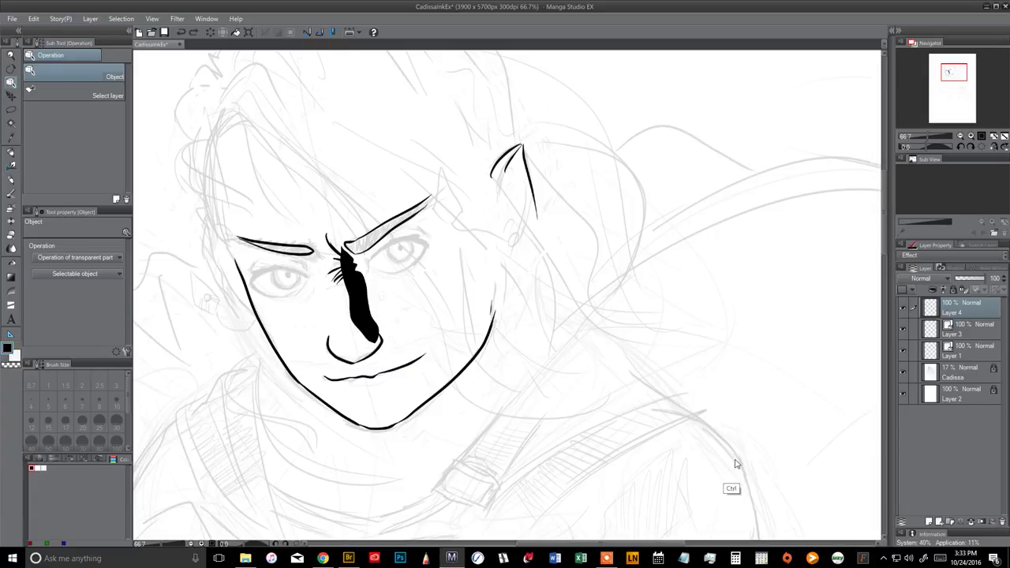
{"action": "key", "text": "ctrl+z"}
{"action": "key", "text": "ctrl+z"}
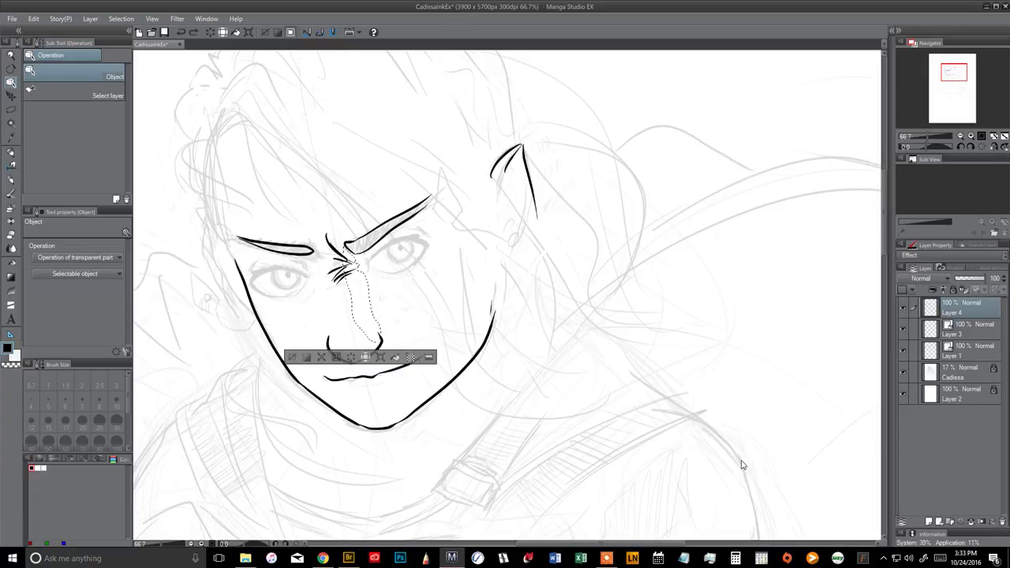
Try spraying the nose selection with the Droplet airbrush at size 200, and delete the speckles.
{"action": "left_click", "coordinate": [11, 209]}
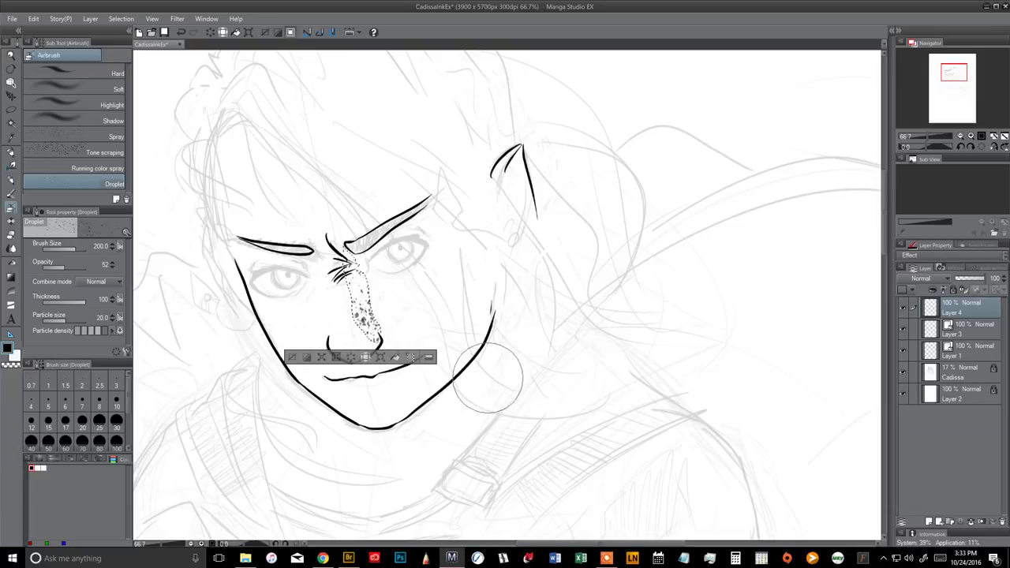
{"action": "key", "text": "ctrl+d"}
{"action": "key", "text": "ctrl+shift+d"}
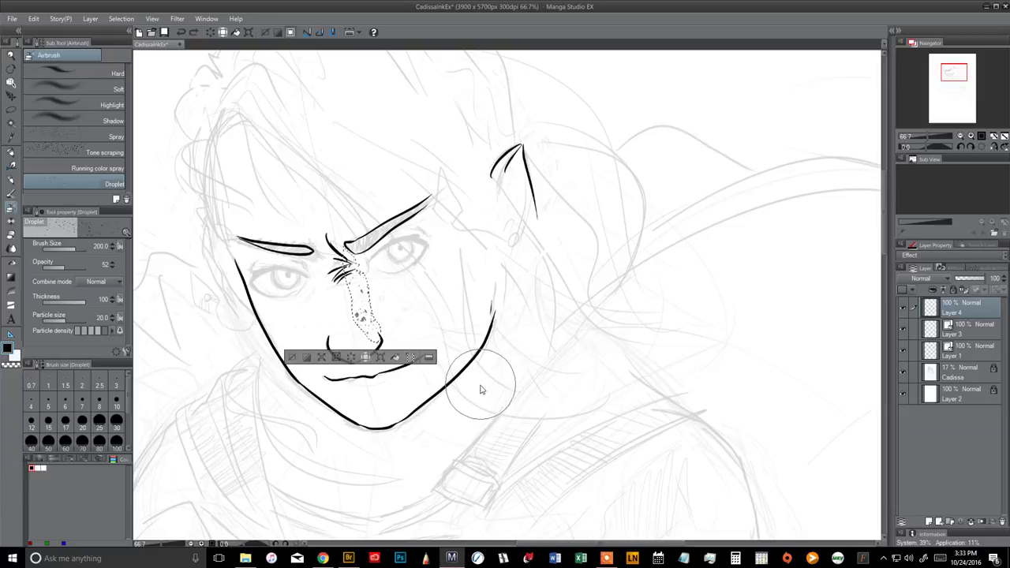
{"action": "key", "text": "Delete"}
Try filling the nose selection with the Darker bleed India ink brush reduced to size 170, and undo the strokes.
{"action": "left_click", "coordinate": [11, 194]}
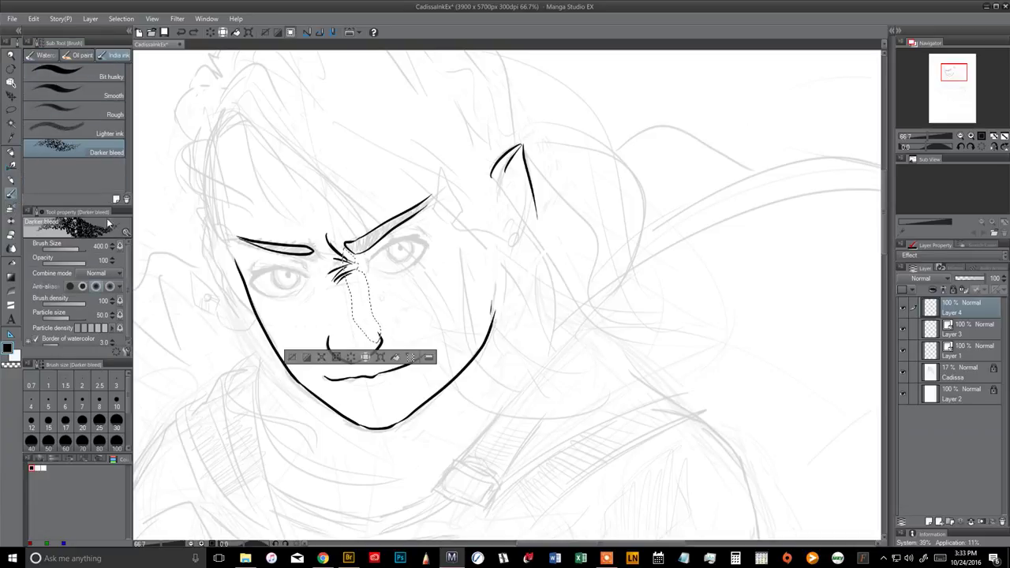
{"action": "key", "text": "bracketleft"}
{"action": "key", "text": "bracketleft"}
{"action": "key", "text": "bracketleft"}
{"action": "key", "text": "bracketleft"}
{"action": "key", "text": "bracketleft"}
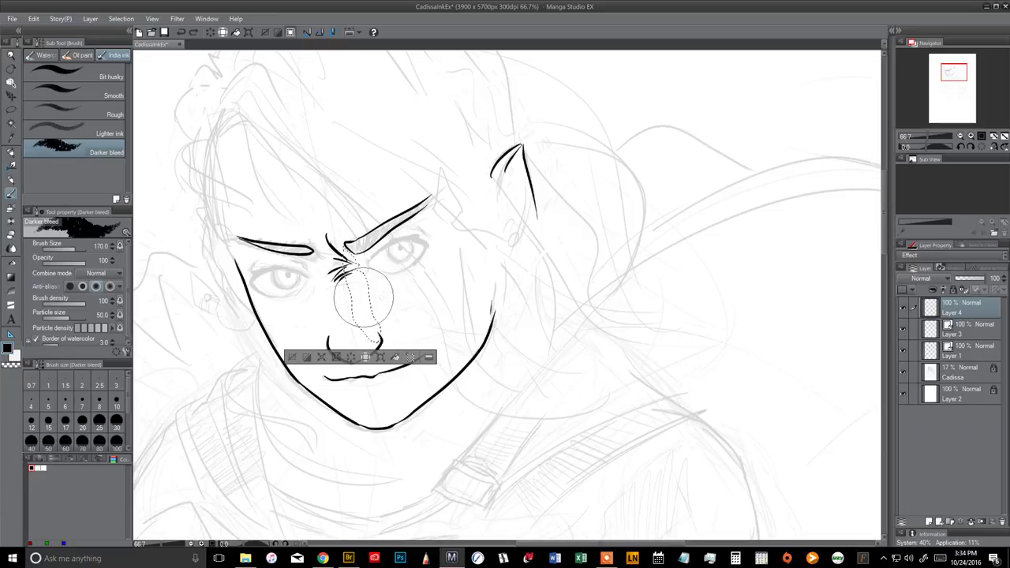
{"action": "key", "text": "ctrl+z"}
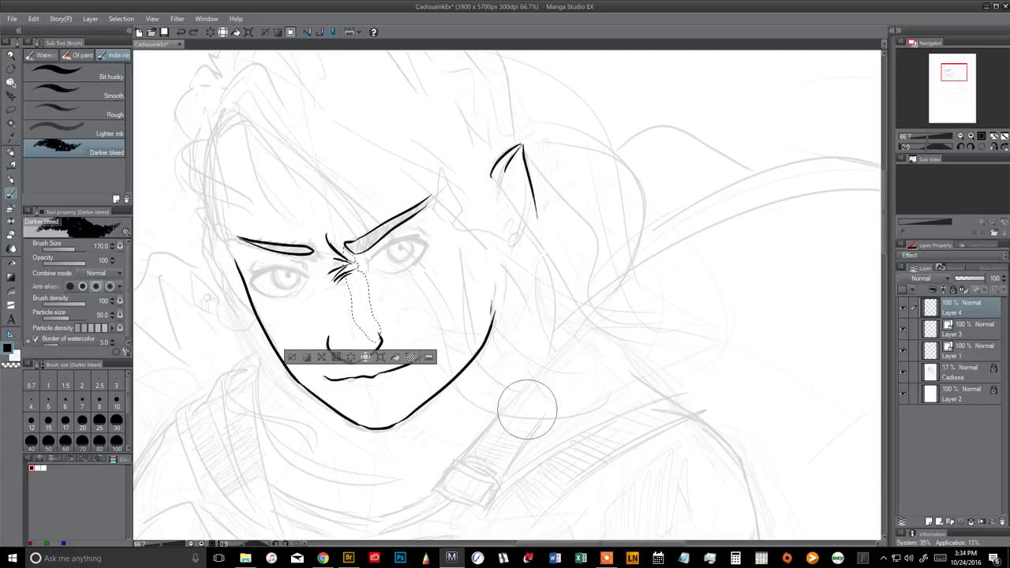
Remove the nose selection and delete Layer 4 and Layer 3 above the inked vector layer.
{"action": "key", "text": "ctrl+d"}
{"action": "left_click_drag", "start_coordinate": [576, 421], "coordinate": [636, 430]}
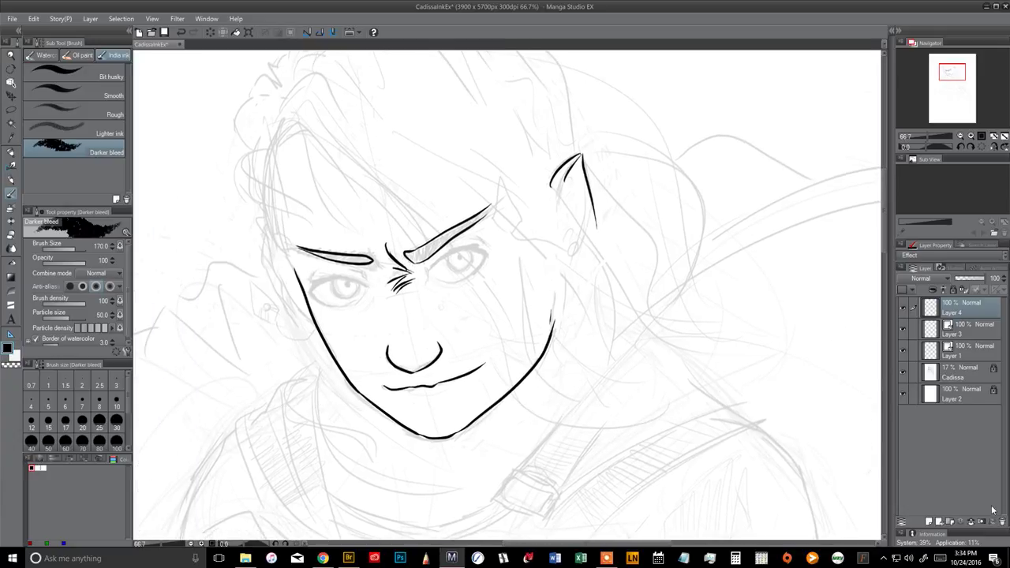
{"action": "left_click", "coordinate": [1002, 521]}
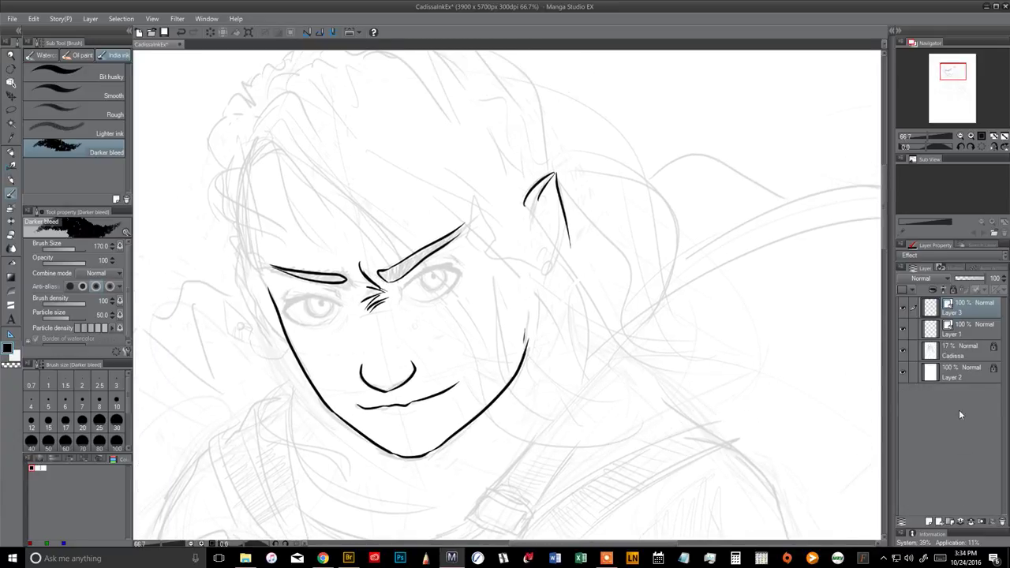
{"action": "left_click", "coordinate": [1000, 522]}
{"action": "mouse_move", "coordinate": [695, 415]}
{"action": "left_mouse_down"}
{"action": "mouse_move", "coordinate": [710, 421]}
{"action": "mouse_move", "coordinate": [670, 455]}
{"action": "left_mouse_up"}
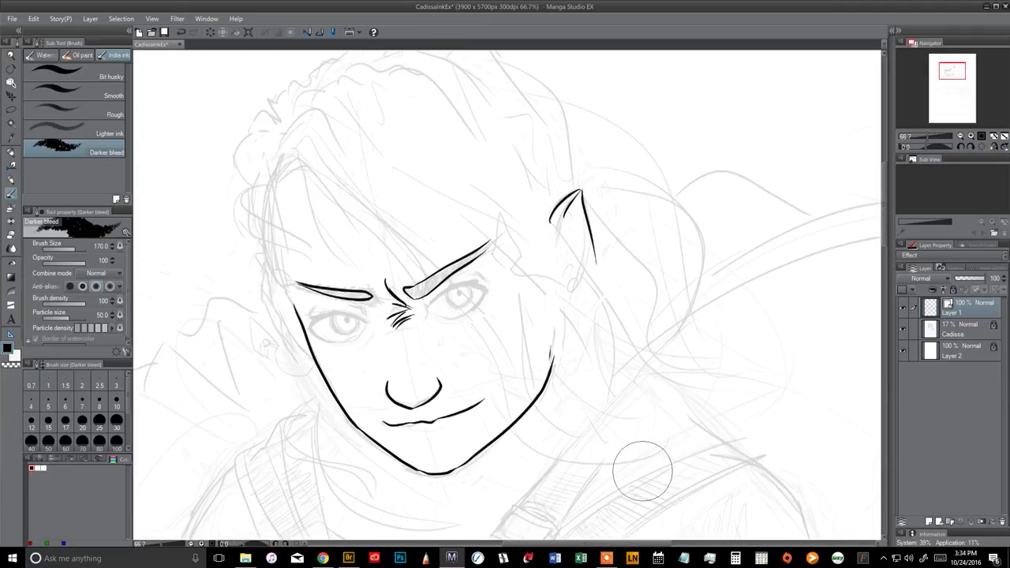
Reshape the lower outline of the raised eyebrow nearest the ear using the Correct line tool's Control point option.
{"action": "left_click", "coordinate": [11, 167]}
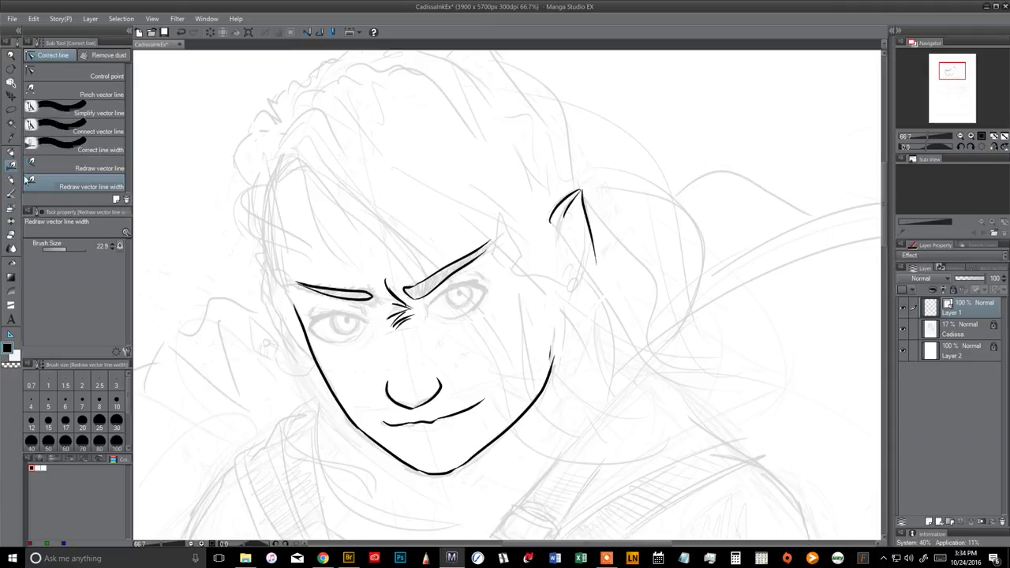
{"action": "left_click", "coordinate": [11, 153]}
{"action": "left_click", "coordinate": [42, 54]}
{"action": "left_click", "coordinate": [12, 166]}
{"action": "left_click_drag", "start_coordinate": [572, 247], "coordinate": [557, 266]}
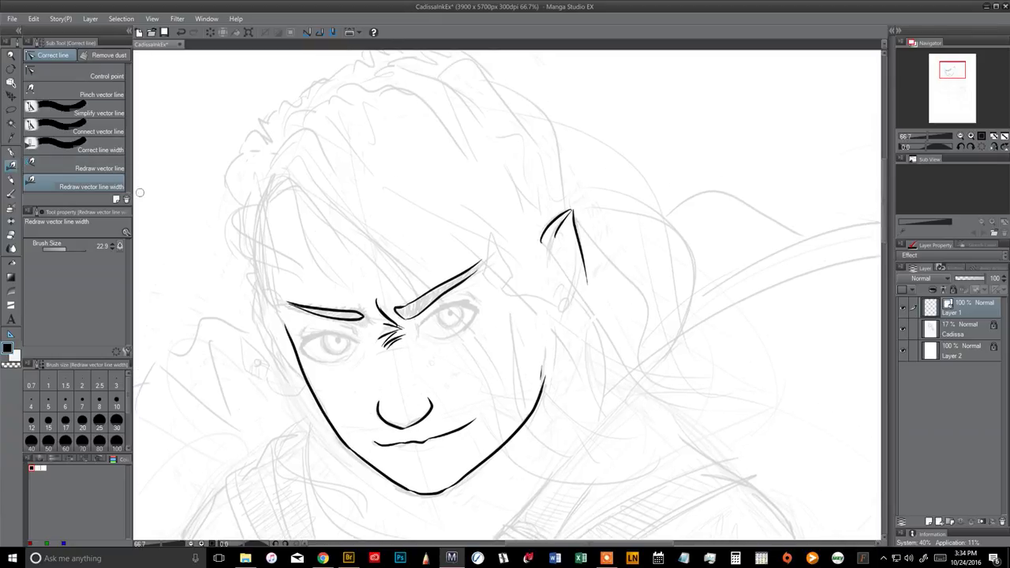
{"action": "left_click", "coordinate": [94, 80]}
{"action": "left_click_drag", "start_coordinate": [557, 290], "coordinate": [578, 308]}
{"action": "left_click", "coordinate": [972, 137]}
{"action": "left_click_drag", "start_coordinate": [667, 202], "coordinate": [666, 137]}
{"action": "left_click", "coordinate": [971, 136]}
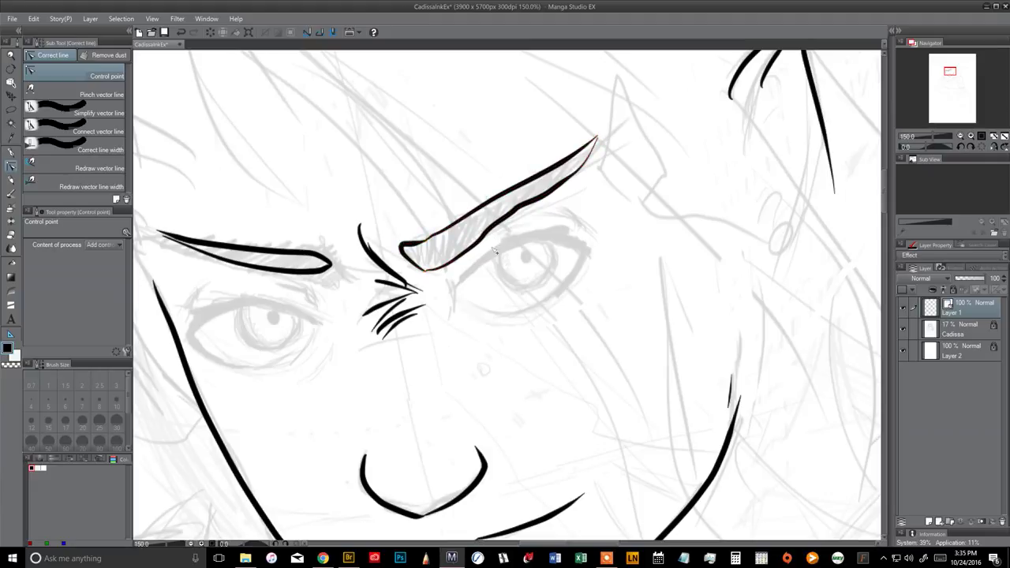
{"action": "left_click_drag", "start_coordinate": [481, 302], "coordinate": [522, 358]}
{"action": "left_click_drag", "start_coordinate": [389, 310], "coordinate": [399, 322]}
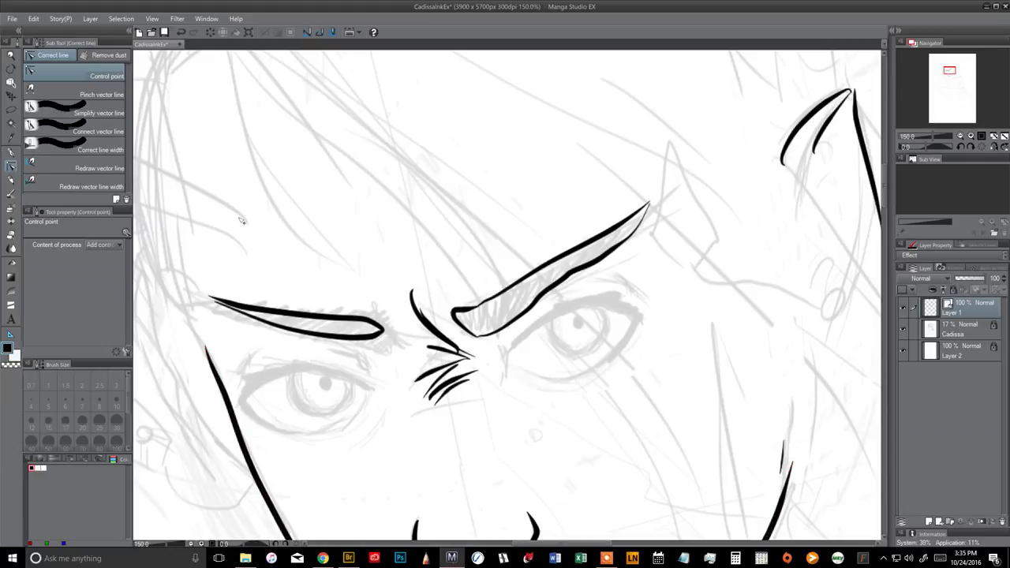
{"action": "left_click_drag", "start_coordinate": [574, 293], "coordinate": [565, 267]}
{"action": "left_click", "coordinate": [542, 281]}
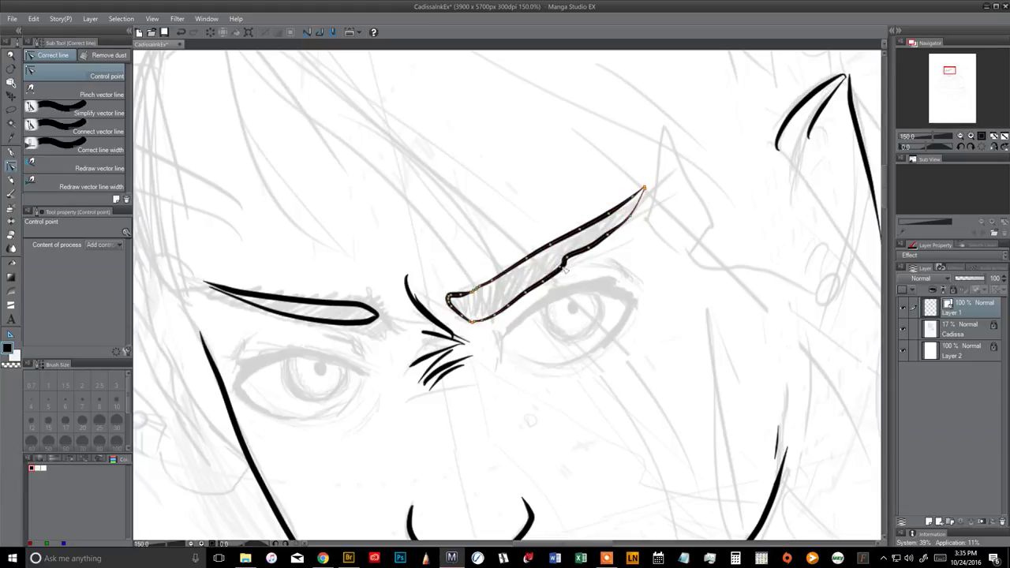
Bend the outlines of both eyebrows with Pinch vector line, raising its effect range to 48.
{"action": "left_click", "coordinate": [95, 94]}
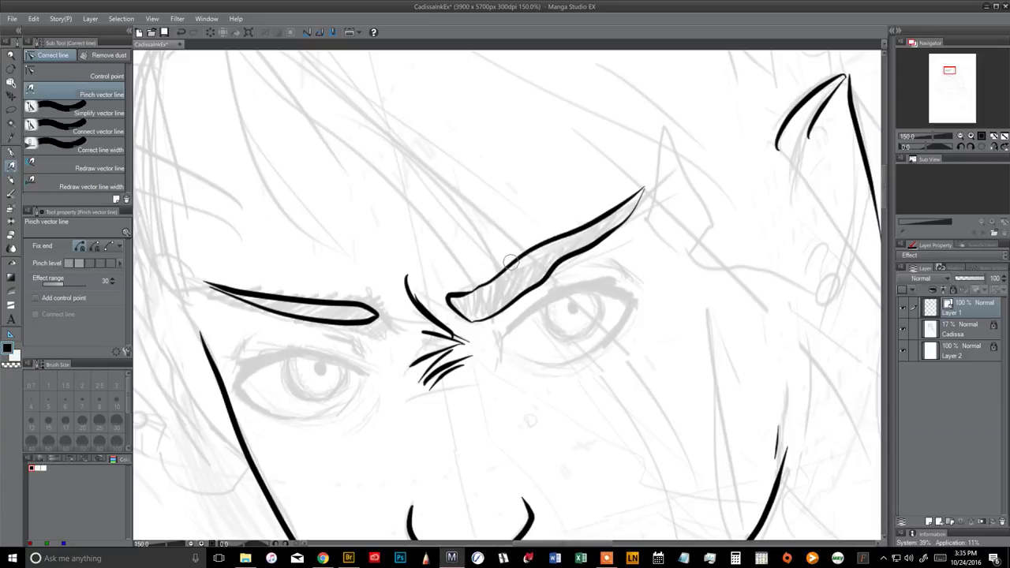
{"action": "left_click_drag", "start_coordinate": [524, 290], "coordinate": [523, 284]}
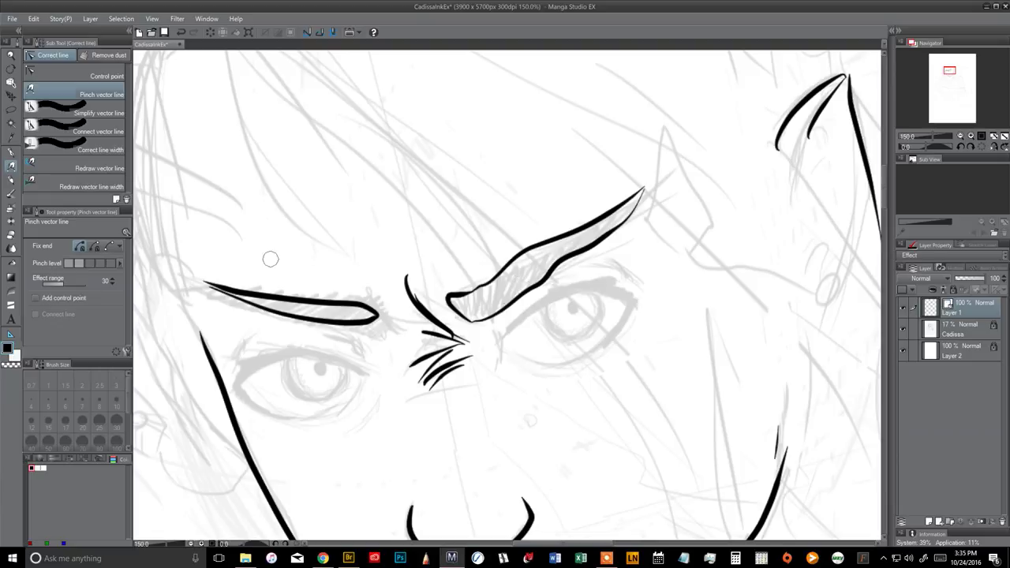
{"action": "left_click", "coordinate": [112, 278]}
{"action": "mouse_move", "coordinate": [524, 287]}
{"action": "left_mouse_down"}
{"action": "mouse_move", "coordinate": [514, 268]}
{"action": "mouse_move", "coordinate": [518, 284]}
{"action": "mouse_move", "coordinate": [525, 254]}
{"action": "mouse_move", "coordinate": [498, 285]}
{"action": "mouse_move", "coordinate": [457, 298]}
{"action": "mouse_move", "coordinate": [459, 308]}
{"action": "left_mouse_up"}
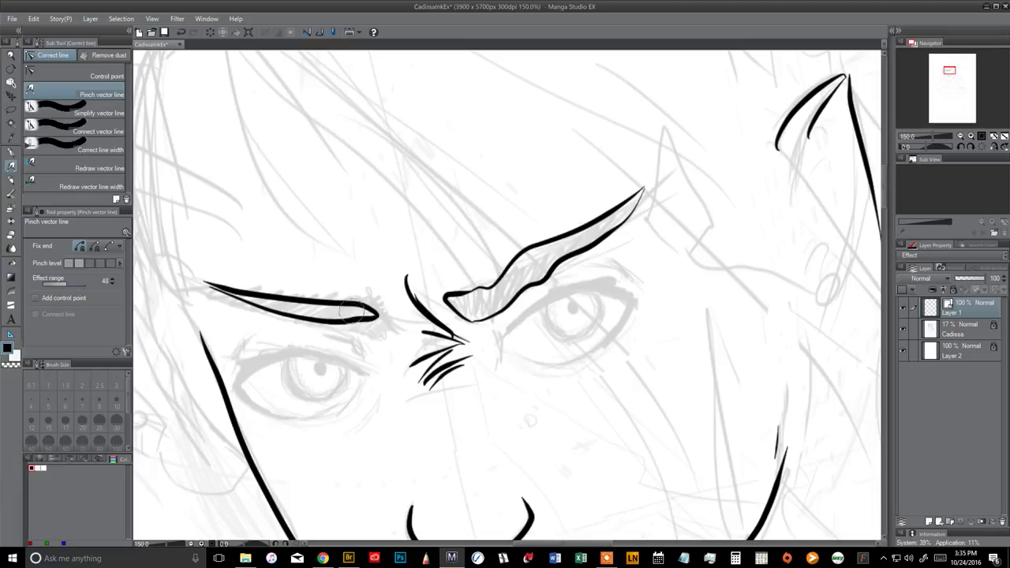
{"action": "mouse_move", "coordinate": [319, 306]}
{"action": "left_mouse_down"}
{"action": "mouse_move", "coordinate": [325, 293]}
{"action": "mouse_move", "coordinate": [331, 301]}
{"action": "mouse_move", "coordinate": [323, 293]}
{"action": "left_mouse_up"}
Smooth the outline of the bent eyebrow nearest the ear with Simplify vector line at brush size 50.
{"action": "left_click", "coordinate": [105, 113]}
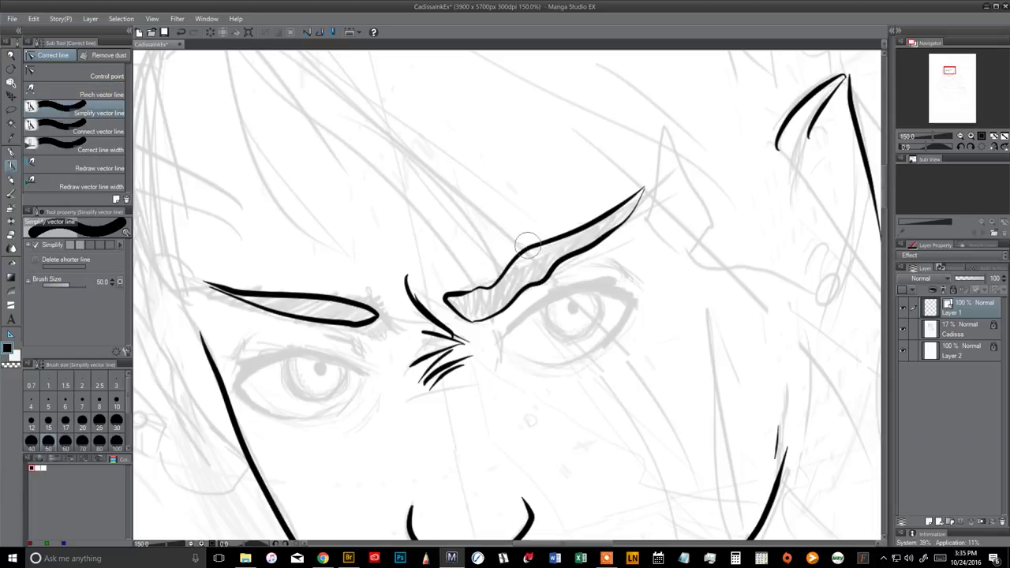
{"action": "left_click_drag", "start_coordinate": [485, 291], "coordinate": [570, 239]}
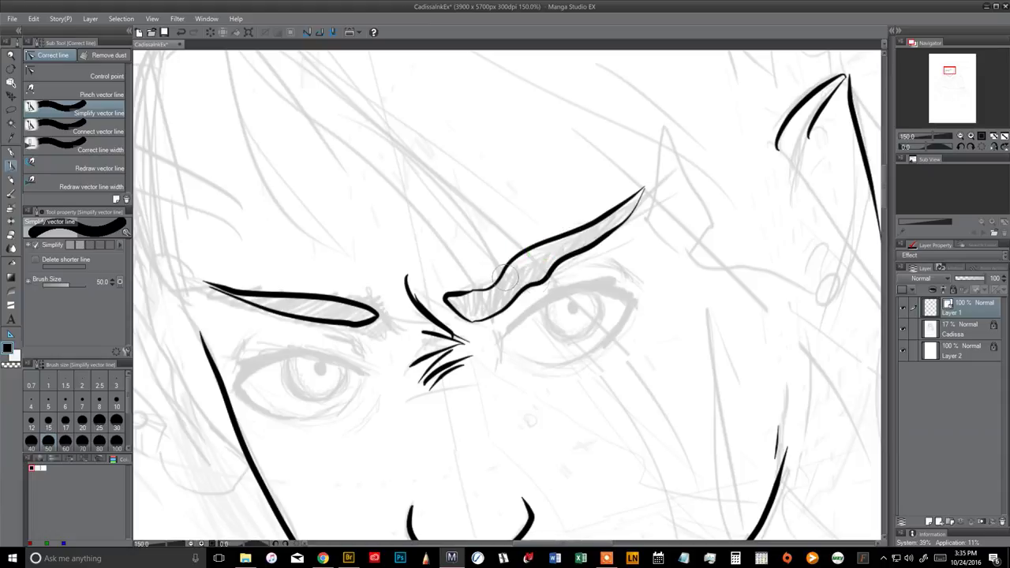
{"action": "mouse_move", "coordinate": [553, 272]}
{"action": "left_mouse_down"}
{"action": "mouse_move", "coordinate": [632, 233]}
{"action": "mouse_move", "coordinate": [625, 222]}
{"action": "mouse_move", "coordinate": [647, 172]}
{"action": "left_mouse_up"}
{"action": "mouse_move", "coordinate": [444, 290]}
{"action": "left_mouse_down"}
{"action": "mouse_move", "coordinate": [482, 304]}
{"action": "mouse_move", "coordinate": [521, 288]}
{"action": "left_mouse_up"}
{"action": "mouse_move", "coordinate": [474, 315]}
{"action": "left_mouse_down"}
{"action": "mouse_move", "coordinate": [525, 292]}
{"action": "mouse_move", "coordinate": [497, 304]}
{"action": "left_mouse_up"}
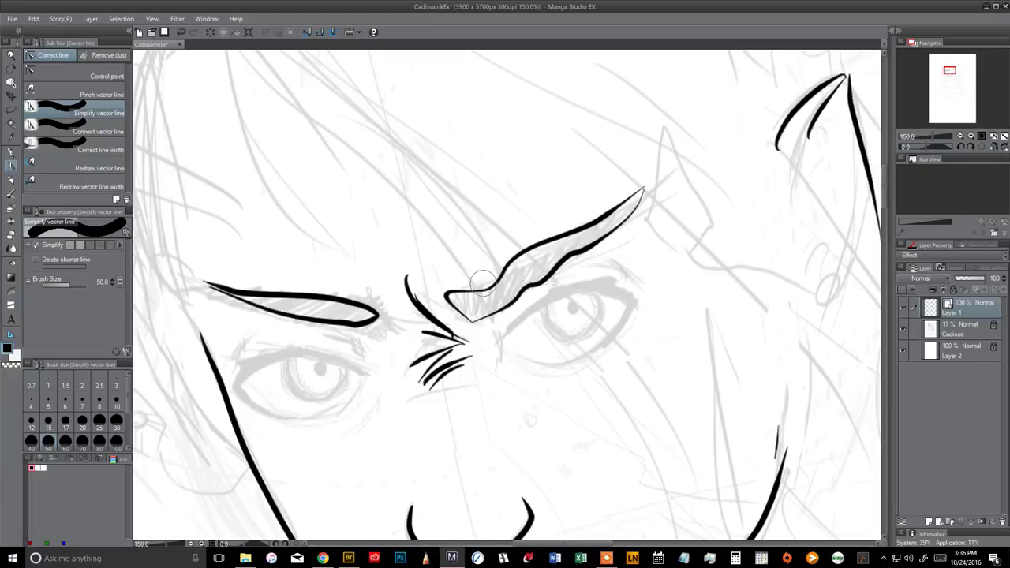
{"action": "left_click_drag", "start_coordinate": [458, 316], "coordinate": [511, 261]}
{"action": "left_click_drag", "start_coordinate": [489, 302], "coordinate": [507, 286]}
{"action": "left_click_drag", "start_coordinate": [558, 265], "coordinate": [591, 245]}
{"action": "left_click_drag", "start_coordinate": [634, 208], "coordinate": [541, 263]}
Ink a hair strand with the G-pen at size 8.7, curving from the forehead down toward the inner end of the eyebrow.
{"action": "left_click", "coordinate": [87, 131]}
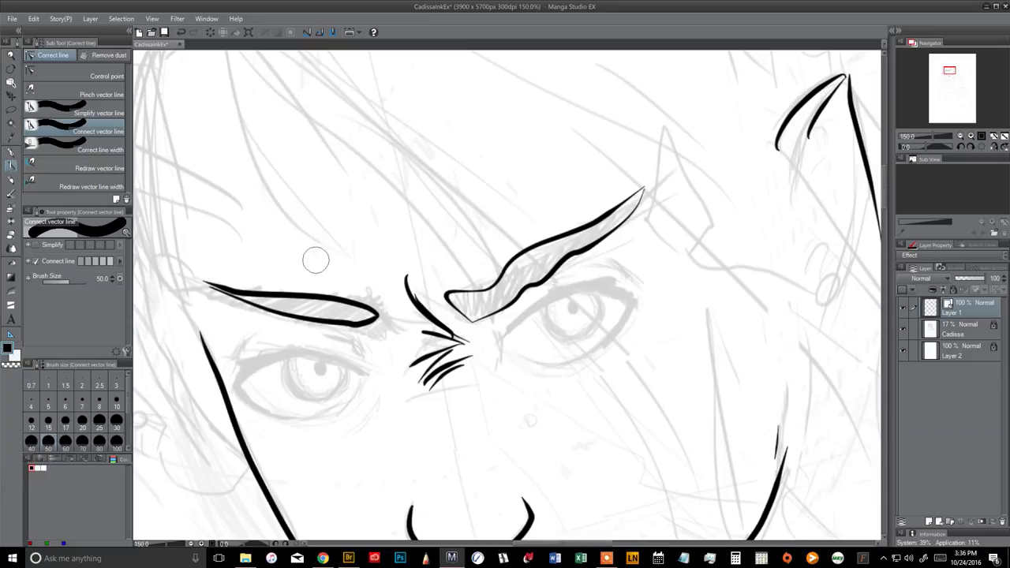
{"action": "key", "text": "p"}
{"action": "left_click_drag", "start_coordinate": [490, 260], "coordinate": [498, 306]}
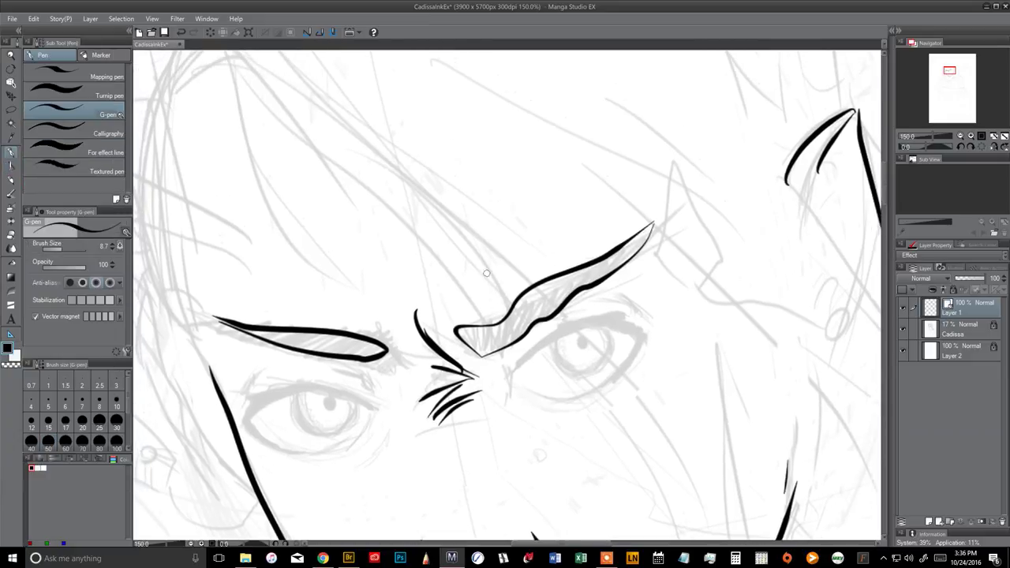
{"action": "left_click_drag", "start_coordinate": [459, 269], "coordinate": [487, 290]}
{"action": "mouse_move", "coordinate": [344, 160]}
{"action": "left_mouse_down"}
{"action": "mouse_move", "coordinate": [433, 243]}
{"action": "mouse_move", "coordinate": [479, 307]}
{"action": "left_mouse_up"}
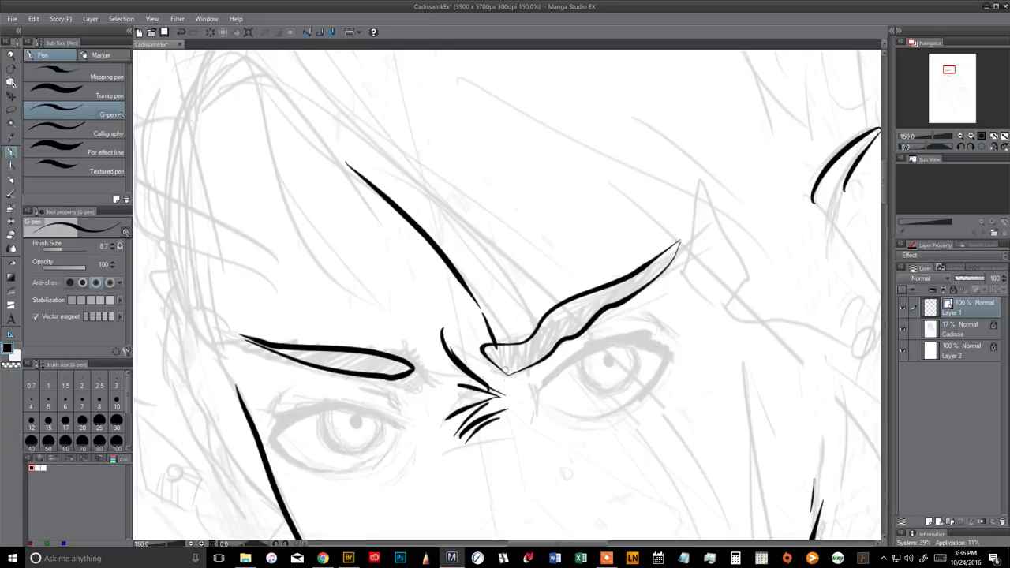
Try joining the gap in the hair strand above the eyebrow and the brow wrinkle ends with Connect vector line at brush size 50.
{"action": "left_click", "coordinate": [12, 166]}
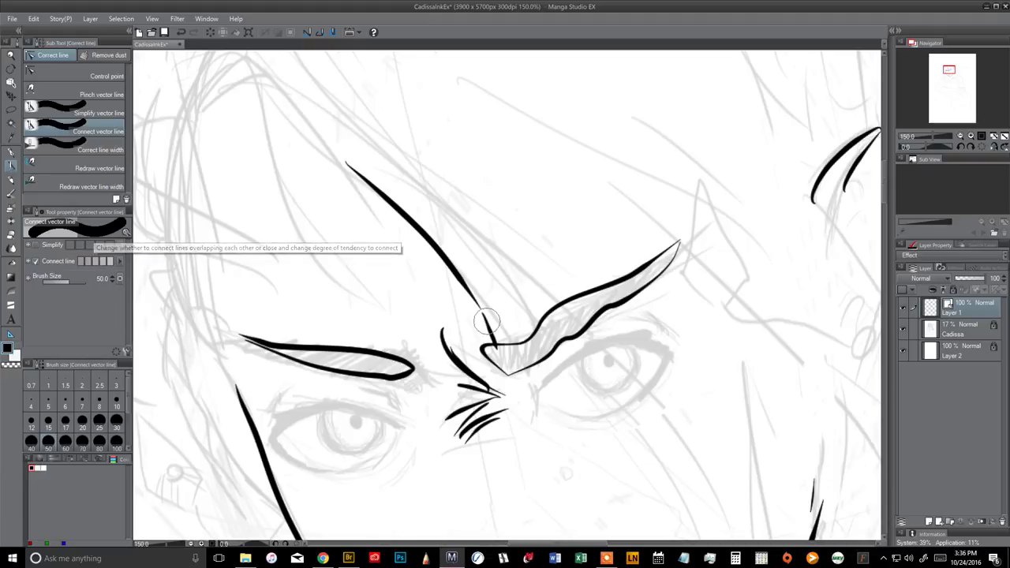
{"action": "mouse_move", "coordinate": [486, 309]}
{"action": "left_mouse_down"}
{"action": "mouse_move", "coordinate": [471, 255]}
{"action": "mouse_move", "coordinate": [461, 253]}
{"action": "mouse_move", "coordinate": [492, 329]}
{"action": "left_mouse_up"}
{"action": "key", "text": "ctrl+z"}
{"action": "key", "text": "ctrl+z"}
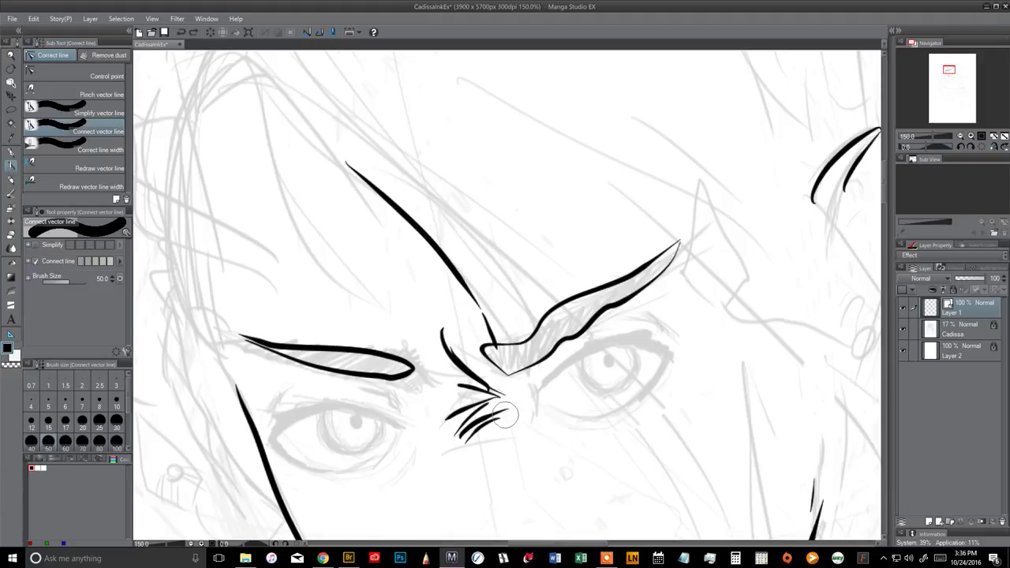
{"action": "left_click_drag", "start_coordinate": [506, 412], "coordinate": [520, 411]}
{"action": "key", "text": "ctrl+z"}
Ink a short second hair strand with the G-pen at size 8.7, rising from the first strand's upper end.
{"action": "left_click_drag", "start_coordinate": [439, 321], "coordinate": [471, 384]}
{"action": "key", "text": "p"}
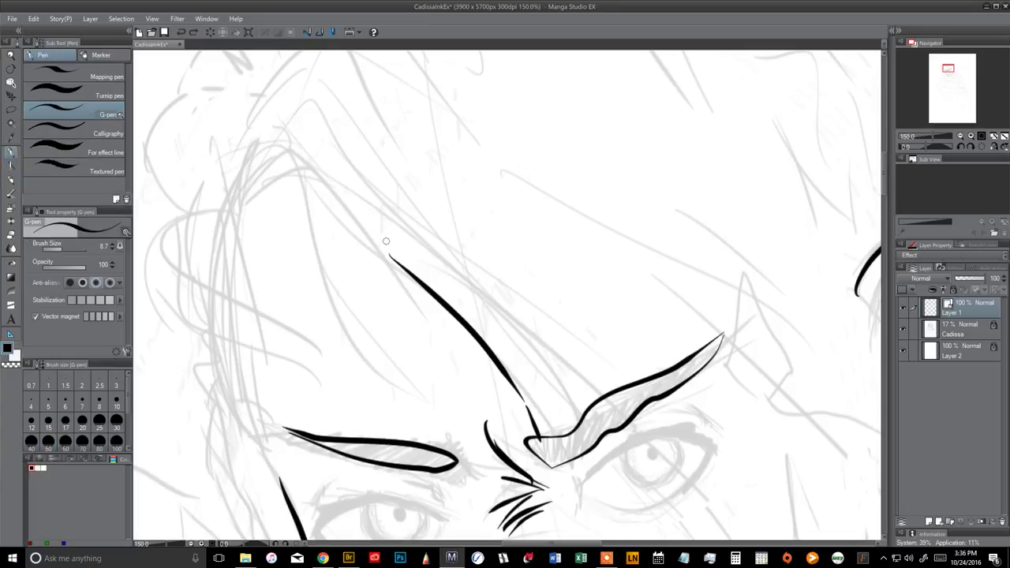
{"action": "left_click_drag", "start_coordinate": [388, 229], "coordinate": [411, 155]}
Try joining the two hair strands at their corner with Connect vector line at brush size 50, checking the joined line with the Object tool.
{"action": "left_click", "coordinate": [11, 166]}
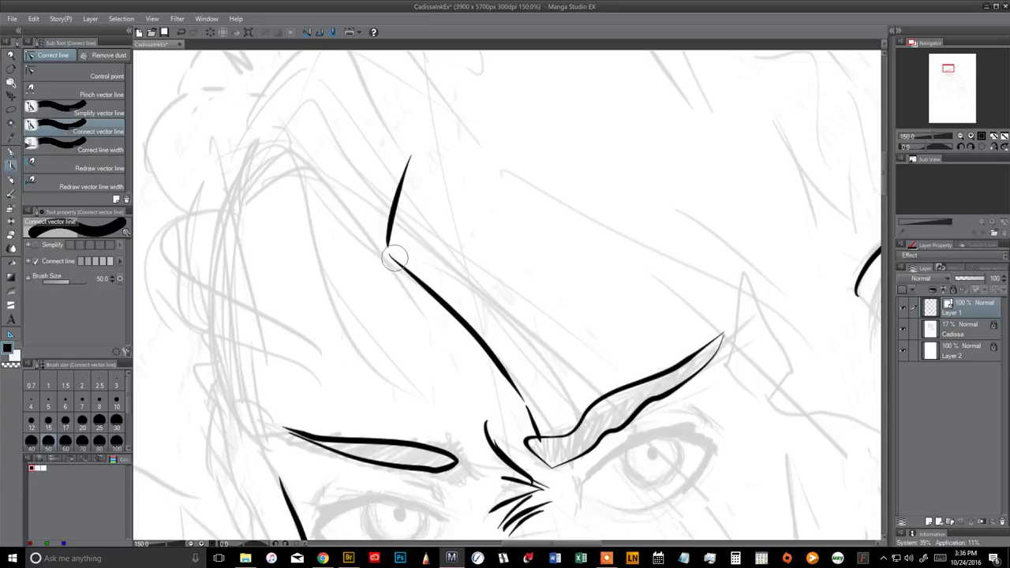
{"action": "key", "text": "ctrl+z"}
{"action": "mouse_move", "coordinate": [395, 259]}
{"action": "left_mouse_down"}
{"action": "mouse_move", "coordinate": [393, 243]}
{"action": "mouse_move", "coordinate": [399, 262]}
{"action": "left_mouse_up"}
{"action": "key", "text": "ctrl+y"}
{"action": "key", "text": "o"}
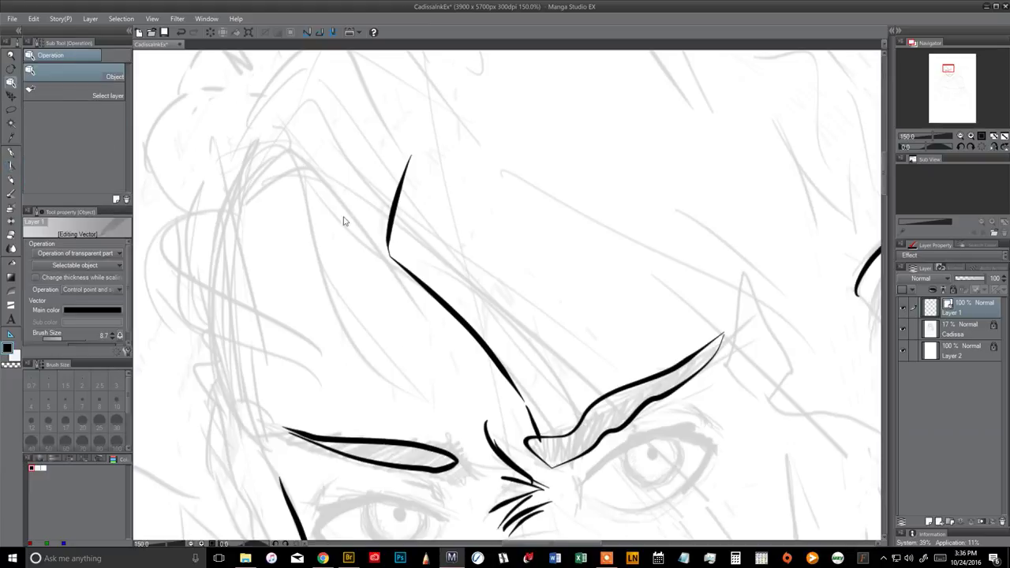
{"action": "left_click", "coordinate": [405, 272]}
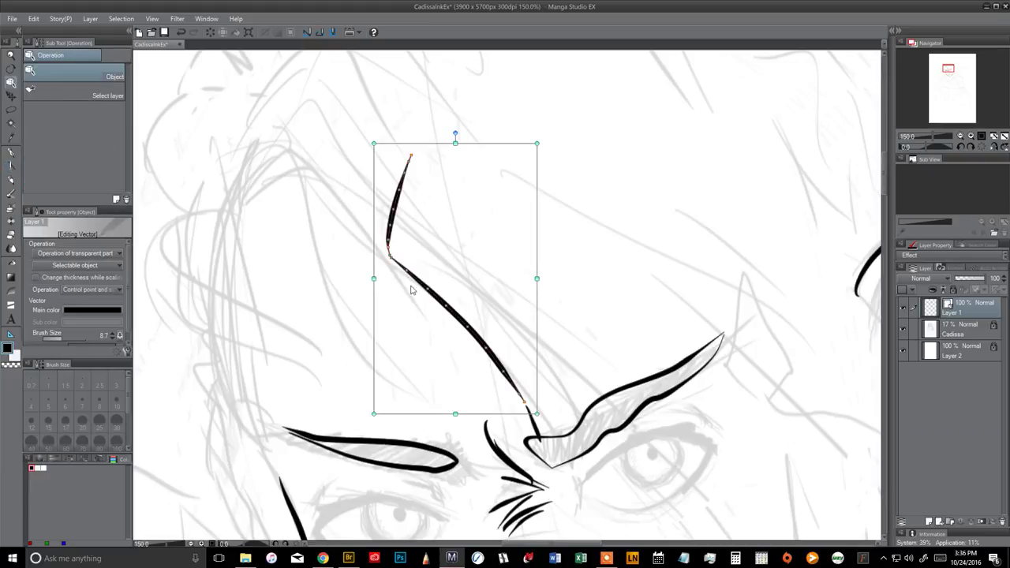
{"action": "left_click", "coordinate": [405, 205]}
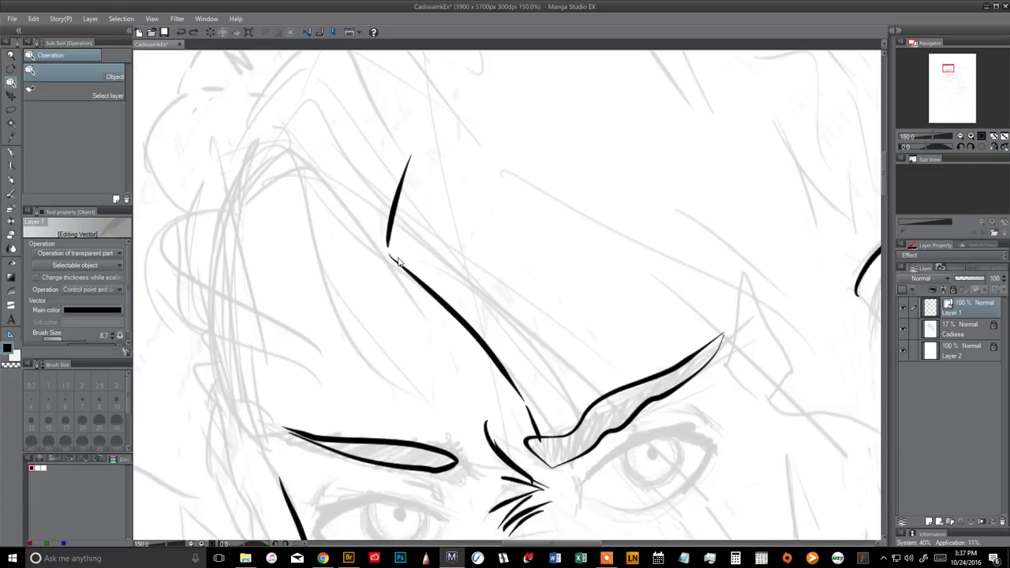
Switch to Correct line width in Thicken width mode at 2.7 and raise its brush size to 70.
{"action": "left_click", "coordinate": [11, 164]}
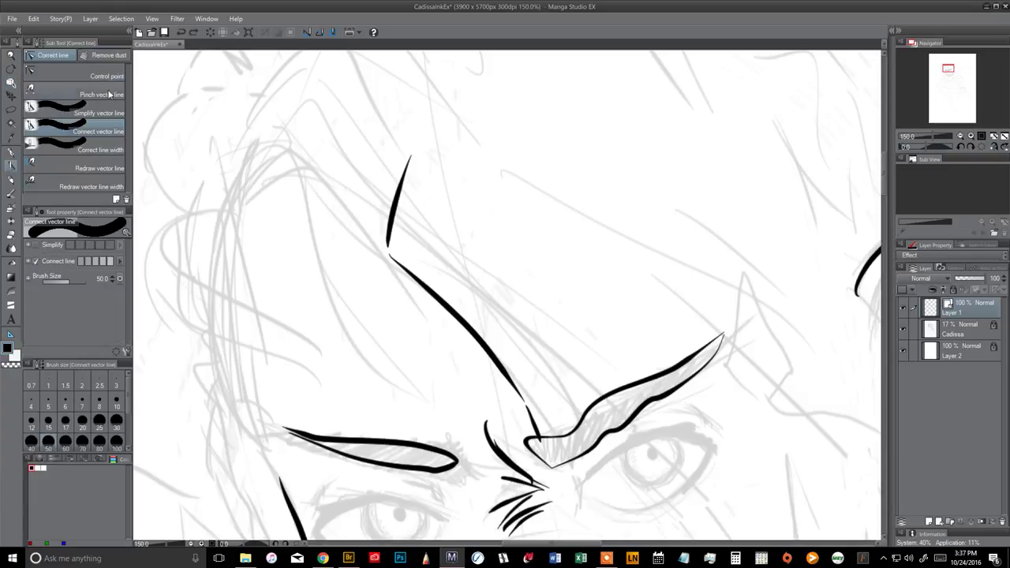
{"action": "left_click", "coordinate": [79, 149]}
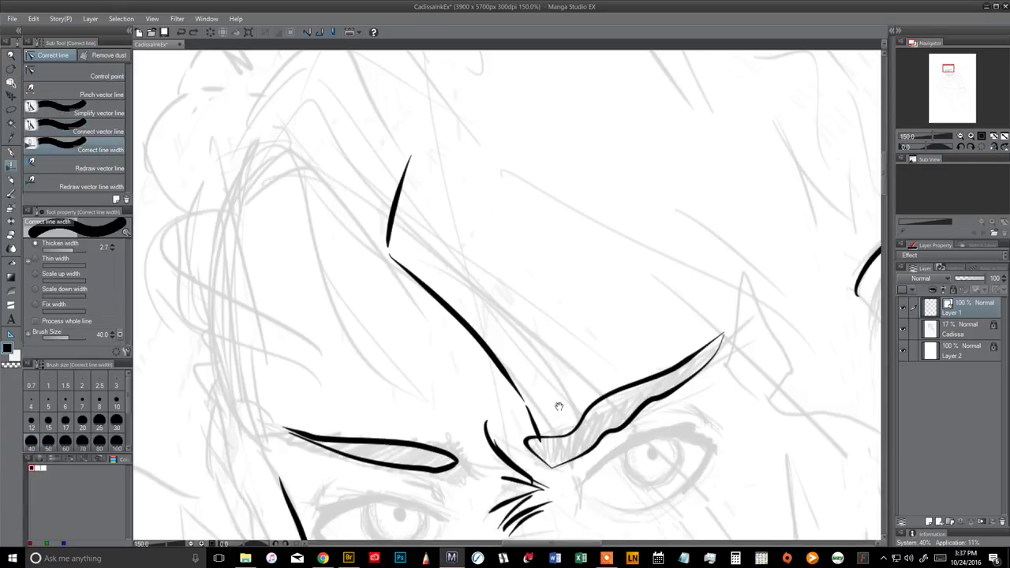
{"action": "left_click_drag", "start_coordinate": [564, 407], "coordinate": [505, 390]}
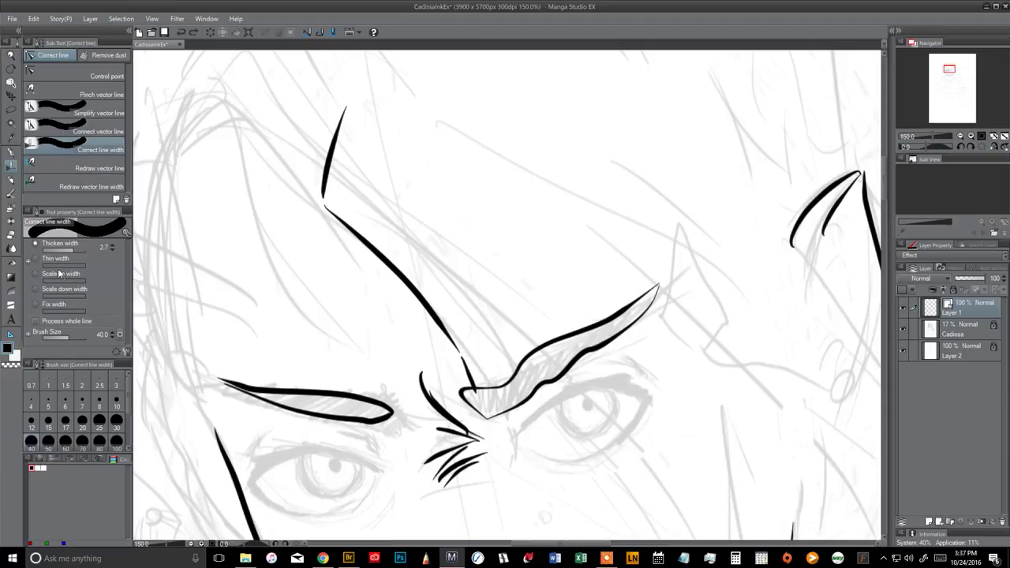
{"action": "left_click_drag", "start_coordinate": [442, 222], "coordinate": [423, 135]}
{"action": "left_click_drag", "start_coordinate": [443, 258], "coordinate": [424, 160]}
{"action": "left_click_drag", "start_coordinate": [431, 197], "coordinate": [413, 150]}
{"action": "left_click_drag", "start_coordinate": [345, 427], "coordinate": [351, 403]}
{"action": "key", "text": "bracketright"}
{"action": "key", "text": "bracketright"}
{"action": "key", "text": "bracketright"}
Try thickening the left side of the jawline with Thicken width, and undo both passes.
{"action": "mouse_move", "coordinate": [273, 336]}
{"action": "left_mouse_down"}
{"action": "mouse_move", "coordinate": [300, 387]}
{"action": "mouse_move", "coordinate": [359, 434]}
{"action": "mouse_move", "coordinate": [363, 451]}
{"action": "left_mouse_up"}
{"action": "left_click_drag", "start_coordinate": [273, 347], "coordinate": [335, 431]}
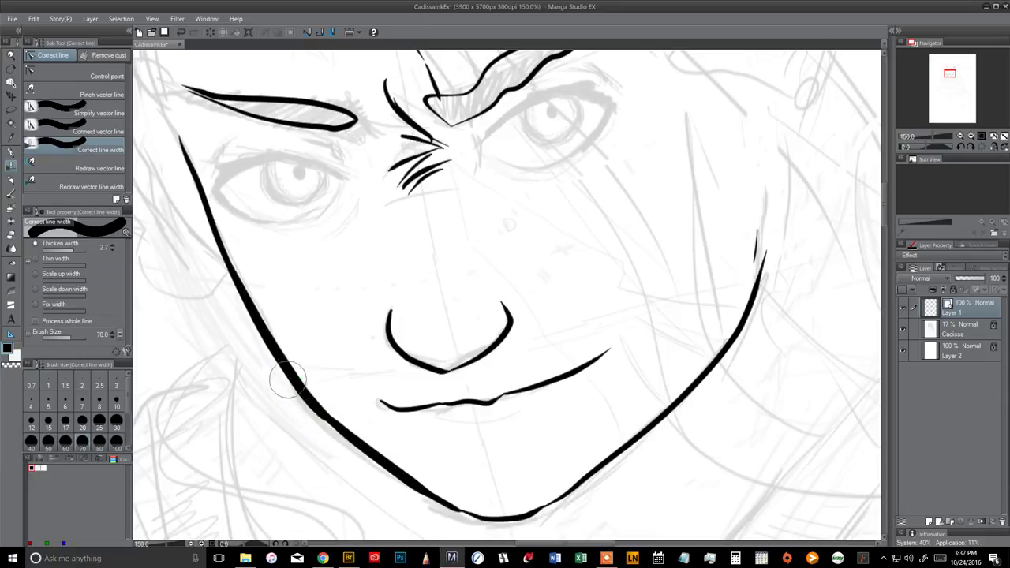
{"action": "key", "text": "ctrl+z"}
{"action": "key", "text": "ctrl+z"}
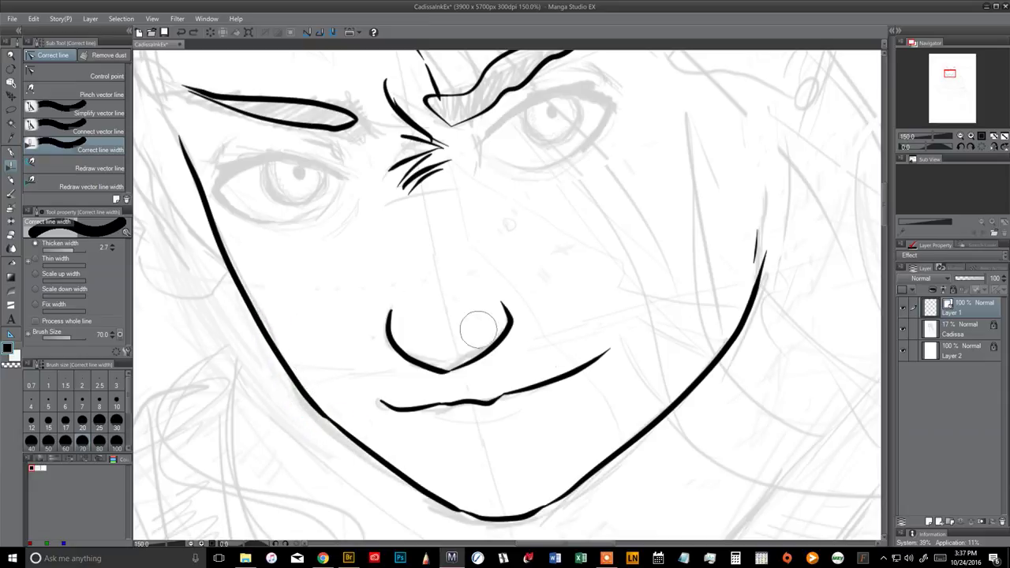
Try thickening the right side of the jawline with Thicken width, undoing each pass.
{"action": "mouse_move", "coordinate": [726, 360]}
{"action": "left_mouse_down"}
{"action": "mouse_move", "coordinate": [754, 292]}
{"action": "mouse_move", "coordinate": [708, 388]}
{"action": "left_mouse_up"}
{"action": "key", "text": "ctrl+z"}
{"action": "key", "text": "ctrl+z"}
{"action": "mouse_move", "coordinate": [763, 282]}
{"action": "left_mouse_down"}
{"action": "mouse_move", "coordinate": [706, 373]}
{"action": "mouse_move", "coordinate": [588, 468]}
{"action": "mouse_move", "coordinate": [639, 433]}
{"action": "left_mouse_up"}
{"action": "key", "text": "ctrl+z"}
{"action": "key", "text": "ctrl+z"}
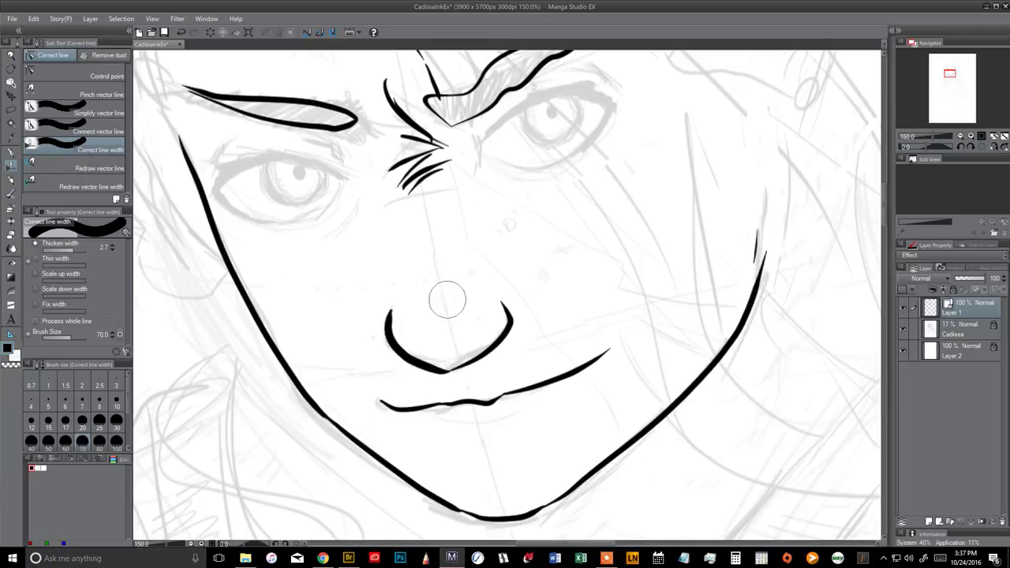
Try thickening the nose outline with Thicken width, undoing each pass.
{"action": "key", "text": "ctrl+z"}
{"action": "left_click_drag", "start_coordinate": [449, 363], "coordinate": [420, 354]}
{"action": "key", "text": "ctrl+z"}
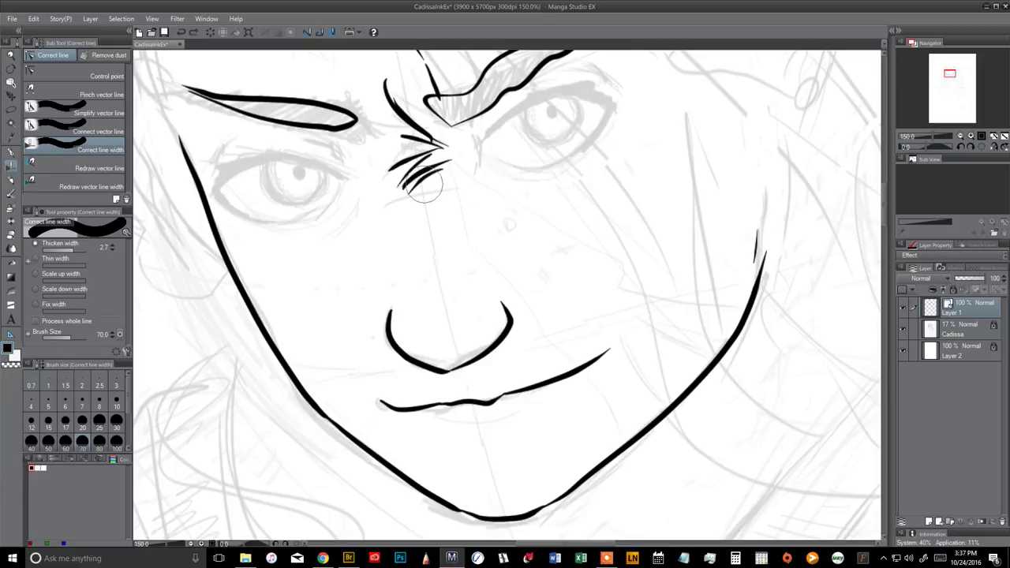
Thin the left side of the jawline down toward the chin using Correct line width's Thin width at brush size 70.
{"action": "mouse_move", "coordinate": [350, 349]}
{"action": "left_mouse_down"}
{"action": "mouse_move", "coordinate": [467, 410]}
{"action": "mouse_move", "coordinate": [483, 405]}
{"action": "left_mouse_up"}
{"action": "left_click_drag", "start_coordinate": [475, 343], "coordinate": [498, 410]}
{"action": "left_click_drag", "start_coordinate": [460, 366], "coordinate": [453, 420]}
{"action": "left_click_drag", "start_coordinate": [439, 337], "coordinate": [417, 366]}
{"action": "left_click_drag", "start_coordinate": [506, 260], "coordinate": [497, 303]}
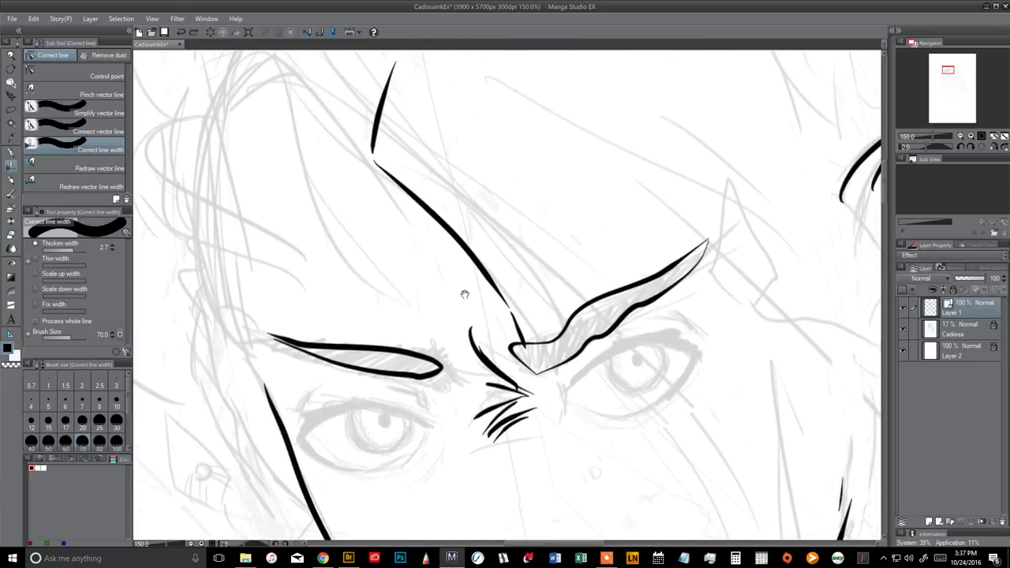
{"action": "mouse_move", "coordinate": [465, 294]}
{"action": "left_mouse_down"}
{"action": "mouse_move", "coordinate": [458, 331]}
{"action": "mouse_move", "coordinate": [426, 289]}
{"action": "mouse_move", "coordinate": [525, 198]}
{"action": "mouse_move", "coordinate": [478, 181]}
{"action": "left_mouse_up"}
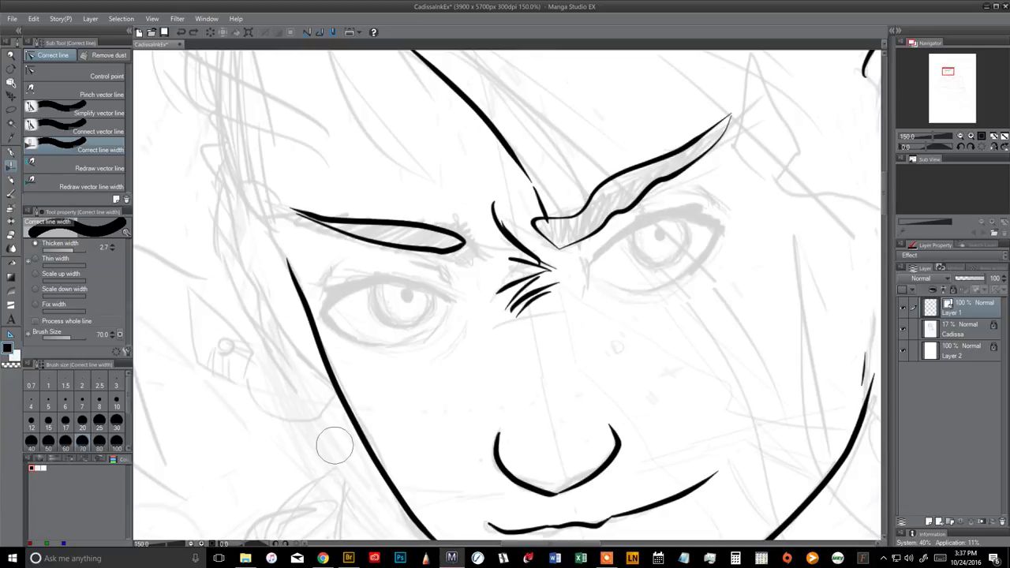
{"action": "left_click", "coordinate": [49, 258]}
{"action": "left_click_drag", "start_coordinate": [445, 357], "coordinate": [387, 195]}
{"action": "left_click_drag", "start_coordinate": [377, 379], "coordinate": [474, 470]}
{"action": "left_click_drag", "start_coordinate": [380, 377], "coordinate": [484, 468]}
{"action": "left_click_drag", "start_coordinate": [406, 403], "coordinate": [491, 463]}
{"action": "mouse_move", "coordinate": [415, 414]}
{"action": "left_mouse_down"}
{"action": "mouse_move", "coordinate": [497, 472]}
{"action": "mouse_move", "coordinate": [576, 479]}
{"action": "mouse_move", "coordinate": [505, 471]}
{"action": "left_mouse_up"}
{"action": "mouse_move", "coordinate": [380, 397]}
{"action": "left_mouse_down"}
{"action": "mouse_move", "coordinate": [342, 338]}
{"action": "mouse_move", "coordinate": [334, 285]}
{"action": "left_mouse_up"}
{"action": "key", "text": "space"}
Thin the right side of the jawline with Thin width and go over the upper left jawline.
{"action": "left_click_drag", "start_coordinate": [440, 426], "coordinate": [373, 414]}
{"action": "mouse_move", "coordinate": [591, 414]}
{"action": "left_mouse_down"}
{"action": "mouse_move", "coordinate": [699, 331]}
{"action": "mouse_move", "coordinate": [622, 419]}
{"action": "left_mouse_up"}
{"action": "key", "text": "space"}
{"action": "mouse_move", "coordinate": [668, 300]}
{"action": "left_mouse_down"}
{"action": "mouse_move", "coordinate": [650, 338]}
{"action": "mouse_move", "coordinate": [530, 463]}
{"action": "left_mouse_up"}
{"action": "left_click_drag", "start_coordinate": [667, 297], "coordinate": [592, 434]}
{"action": "key", "text": "space"}
{"action": "left_click_drag", "start_coordinate": [604, 445], "coordinate": [689, 383]}
{"action": "mouse_move", "coordinate": [557, 397]}
{"action": "left_mouse_down"}
{"action": "mouse_move", "coordinate": [597, 494]}
{"action": "mouse_move", "coordinate": [623, 509]}
{"action": "left_mouse_up"}
{"action": "mouse_move", "coordinate": [241, 205]}
{"action": "left_mouse_down"}
{"action": "mouse_move", "coordinate": [280, 307]}
{"action": "mouse_move", "coordinate": [324, 368]}
{"action": "left_mouse_up"}
Adjust the nose outline to taper thinner at the nostrils, and set Correct line width to Scale up width at 1.10.
{"action": "key", "text": "space"}
{"action": "left_click_drag", "start_coordinate": [425, 352], "coordinate": [379, 264]}
{"action": "mouse_move", "coordinate": [413, 298]}
{"action": "left_mouse_down"}
{"action": "mouse_move", "coordinate": [410, 310]}
{"action": "mouse_move", "coordinate": [404, 290]}
{"action": "left_mouse_up"}
{"action": "left_click_drag", "start_coordinate": [508, 276], "coordinate": [525, 302]}
{"action": "left_click_drag", "start_coordinate": [517, 279], "coordinate": [524, 305]}
{"action": "key", "text": "space"}
{"action": "left_click_drag", "start_coordinate": [541, 267], "coordinate": [544, 289]}
{"action": "mouse_move", "coordinate": [534, 232]}
{"action": "left_mouse_down"}
{"action": "mouse_move", "coordinate": [528, 270]}
{"action": "mouse_move", "coordinate": [461, 314]}
{"action": "left_mouse_up"}
{"action": "key", "text": "space"}
{"action": "left_click_drag", "start_coordinate": [397, 292], "coordinate": [438, 261]}
{"action": "key", "text": "space"}
{"action": "left_click_drag", "start_coordinate": [353, 350], "coordinate": [390, 327]}
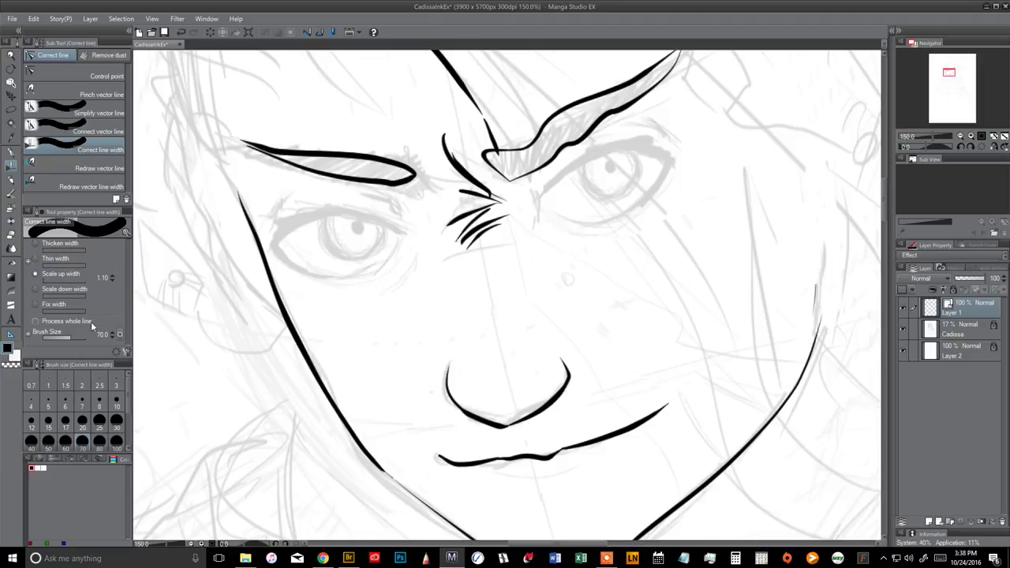
Scale down the line width along the left side of the jaw at 0.90 with brush size 70.
{"action": "left_click", "coordinate": [70, 288]}
{"action": "key", "text": "space"}
{"action": "left_click_drag", "start_coordinate": [367, 322], "coordinate": [358, 284]}
{"action": "left_click_drag", "start_coordinate": [317, 372], "coordinate": [316, 268]}
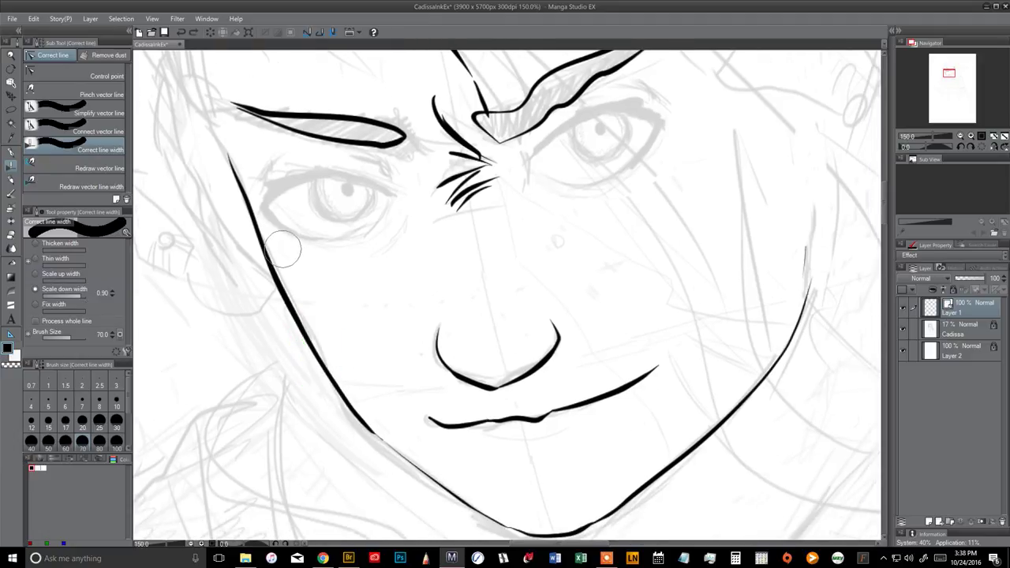
Try Fix width at 5.0 on the left jawline and near the chin, undoing each pass.
{"action": "left_click", "coordinate": [74, 303]}
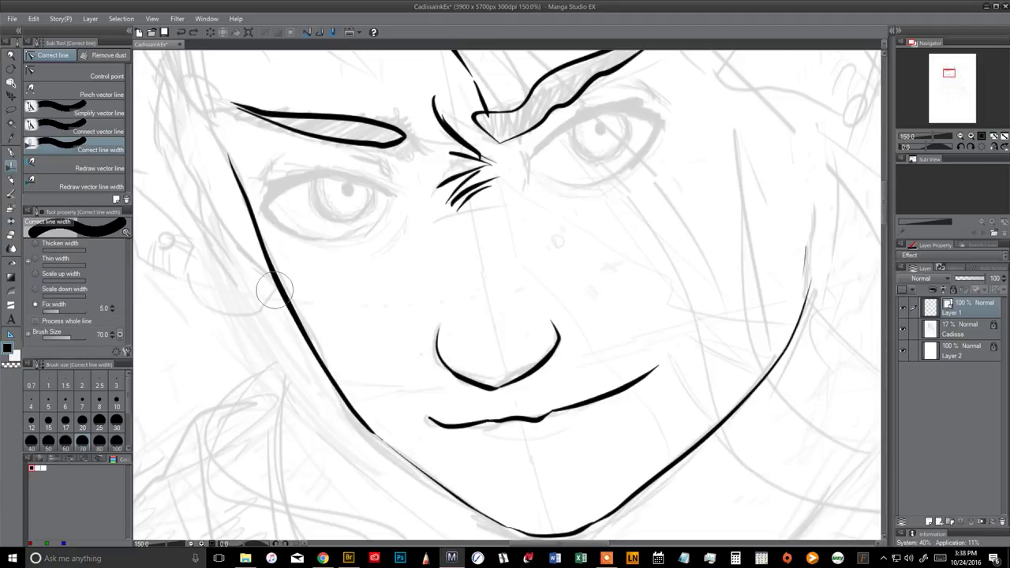
{"action": "left_click_drag", "start_coordinate": [359, 407], "coordinate": [298, 320]}
{"action": "key", "text": "ctrl+z"}
{"action": "left_click_drag", "start_coordinate": [468, 488], "coordinate": [393, 411]}
{"action": "mouse_move", "coordinate": [418, 451]}
{"action": "left_mouse_down"}
{"action": "mouse_move", "coordinate": [336, 356]}
{"action": "mouse_move", "coordinate": [303, 340]}
{"action": "mouse_move", "coordinate": [472, 464]}
{"action": "left_mouse_up"}
{"action": "key", "text": "ctrl+z"}
Try Fix width passes along the right side of the jawline, undoing them.
{"action": "left_click_drag", "start_coordinate": [596, 467], "coordinate": [529, 469]}
{"action": "left_click_drag", "start_coordinate": [576, 433], "coordinate": [514, 444]}
{"action": "left_click_drag", "start_coordinate": [445, 416], "coordinate": [552, 361]}
{"action": "key", "text": "ctrl+z"}
{"action": "left_click_drag", "start_coordinate": [535, 430], "coordinate": [495, 451]}
{"action": "mouse_move", "coordinate": [541, 436]}
{"action": "left_mouse_down"}
{"action": "mouse_move", "coordinate": [571, 393]}
{"action": "mouse_move", "coordinate": [616, 360]}
{"action": "left_mouse_up"}
{"action": "key", "text": "ctrl+z"}
{"action": "left_click_drag", "start_coordinate": [412, 426], "coordinate": [521, 378]}
{"action": "key", "text": "ctrl+z"}
{"action": "left_click_drag", "start_coordinate": [478, 438], "coordinate": [595, 385]}
{"action": "left_click_drag", "start_coordinate": [566, 419], "coordinate": [616, 427]}
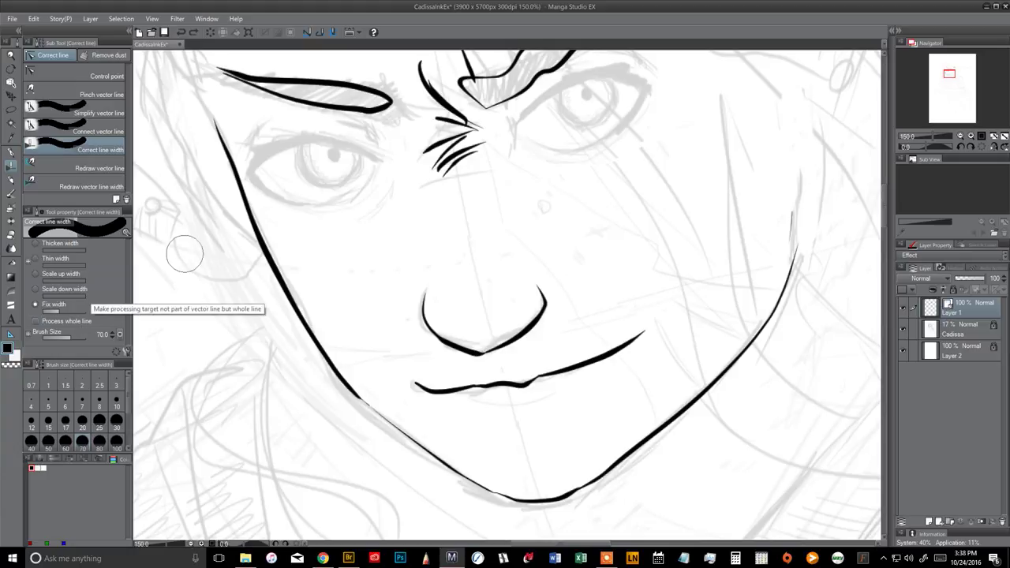
Try Fix width at 32.9 on the whole jawline, undo it, and restore Thicken width with Process whole line off.
{"action": "left_click_drag", "start_coordinate": [346, 279], "coordinate": [384, 331]}
{"action": "left_click_drag", "start_coordinate": [314, 351], "coordinate": [301, 335]}
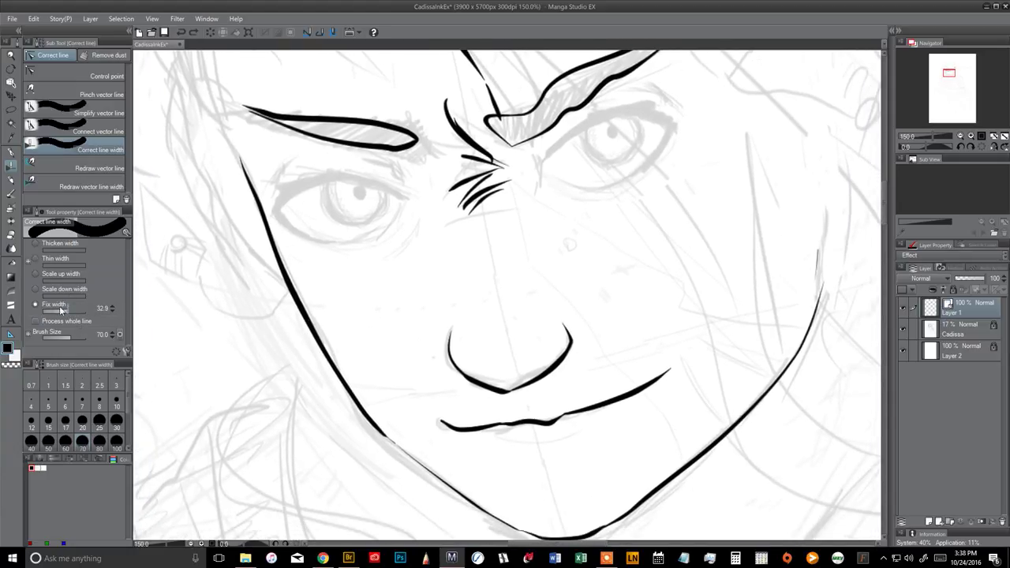
{"action": "left_click_drag", "start_coordinate": [285, 266], "coordinate": [347, 361]}
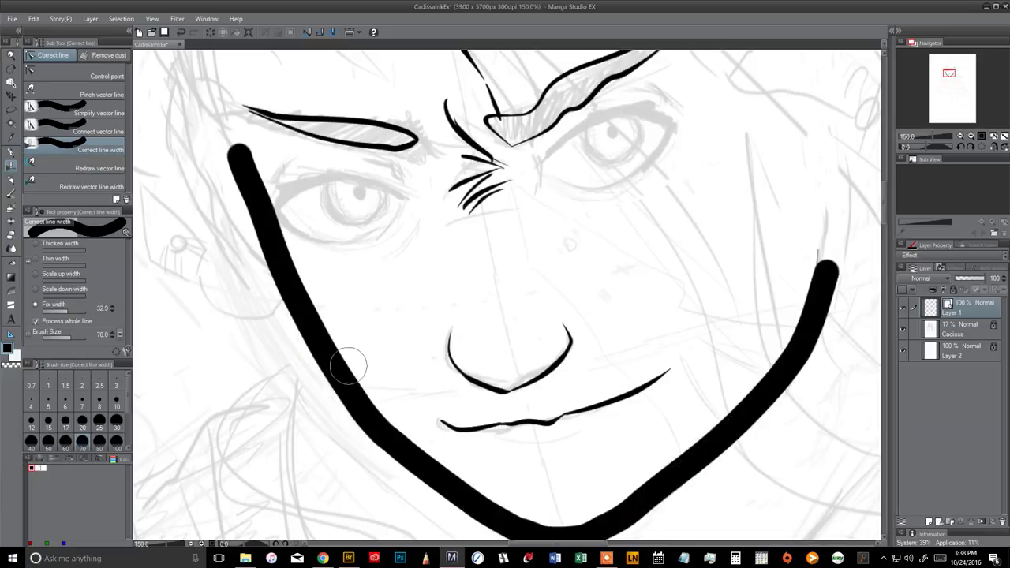
{"action": "key", "text": "ctrl+z"}
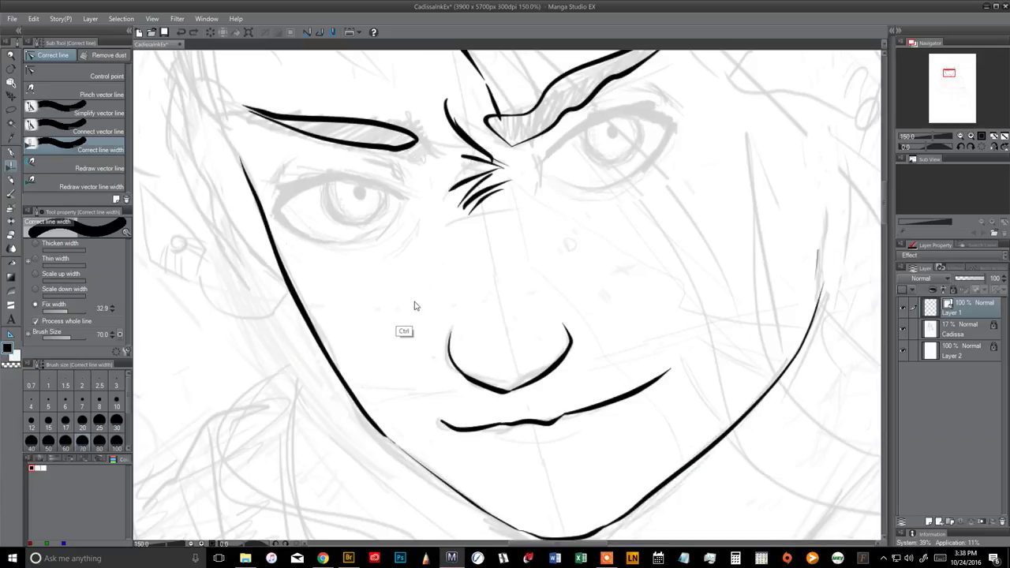
{"action": "left_click", "coordinate": [41, 250]}
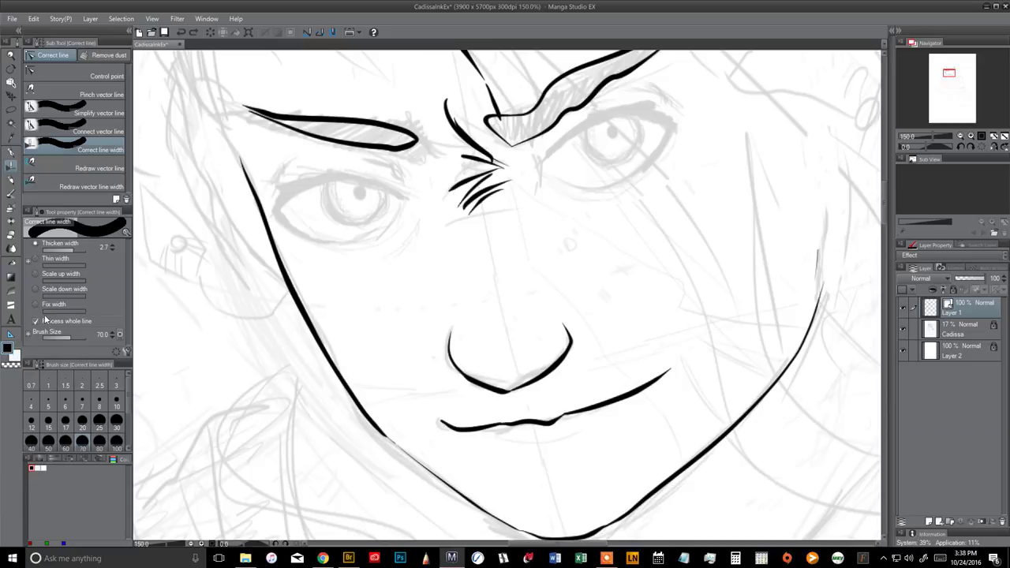
{"action": "left_click", "coordinate": [36, 321]}
Extend the hair strands with Redraw vector line so they rise higher, meet at a sharp corner and reach the eyebrow's inner end.
{"action": "left_click", "coordinate": [71, 164]}
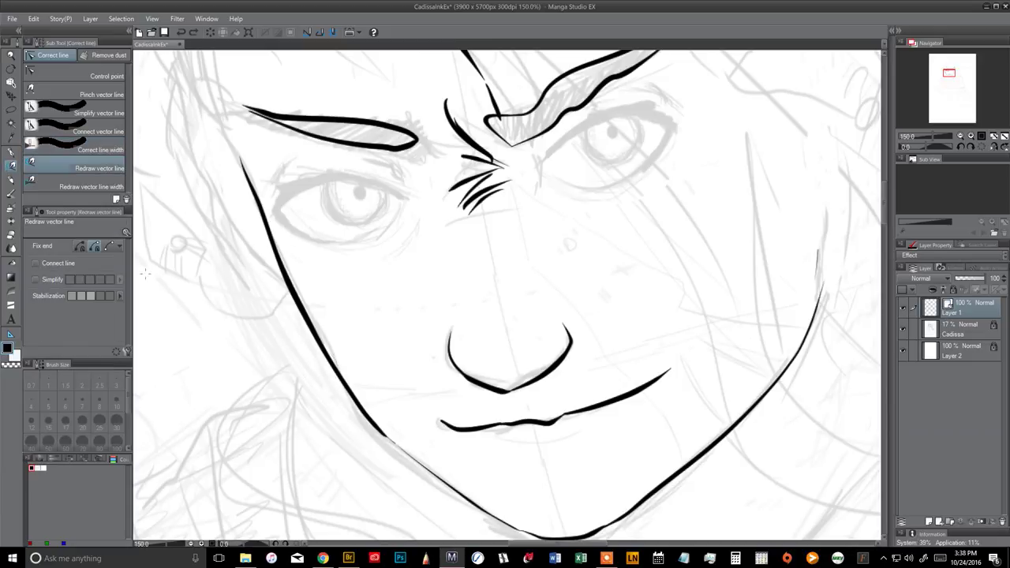
{"action": "left_click_drag", "start_coordinate": [486, 301], "coordinate": [386, 461]}
{"action": "left_click_drag", "start_coordinate": [367, 408], "coordinate": [408, 523]}
{"action": "left_click_drag", "start_coordinate": [359, 364], "coordinate": [388, 437]}
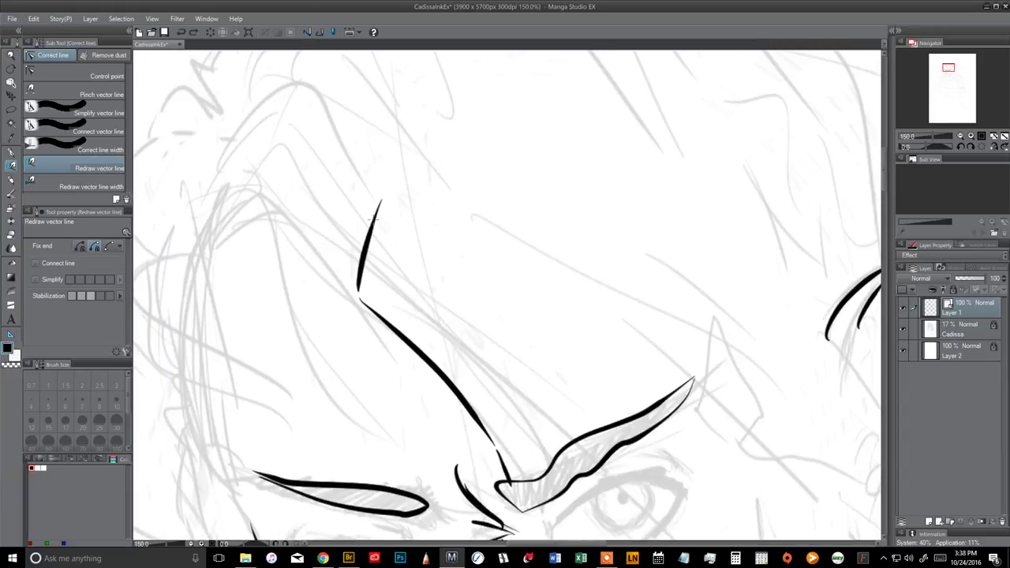
{"action": "mouse_move", "coordinate": [374, 220]}
{"action": "left_mouse_down"}
{"action": "mouse_move", "coordinate": [369, 210]}
{"action": "mouse_move", "coordinate": [423, 105]}
{"action": "left_mouse_up"}
{"action": "left_click_drag", "start_coordinate": [362, 301], "coordinate": [355, 289]}
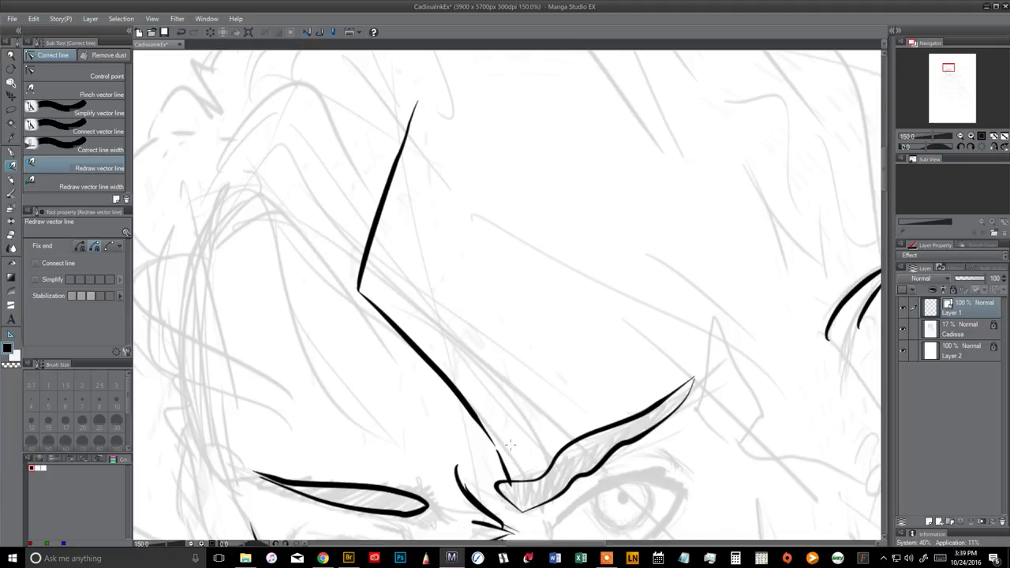
{"action": "left_click_drag", "start_coordinate": [464, 401], "coordinate": [503, 462]}
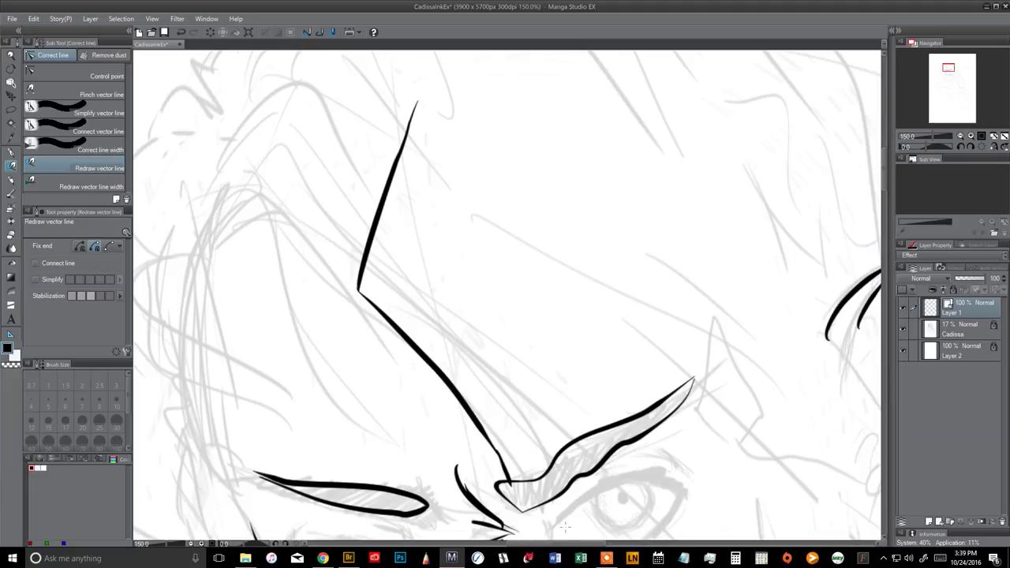
Redraw the raised eyebrow's upper outline as a jagged wavy edge and reshape its lower inner corner.
{"action": "mouse_move", "coordinate": [575, 521]}
{"action": "left_mouse_down"}
{"action": "mouse_move", "coordinate": [511, 435]}
{"action": "mouse_move", "coordinate": [467, 420]}
{"action": "left_mouse_up"}
{"action": "left_click_drag", "start_coordinate": [476, 380], "coordinate": [521, 353]}
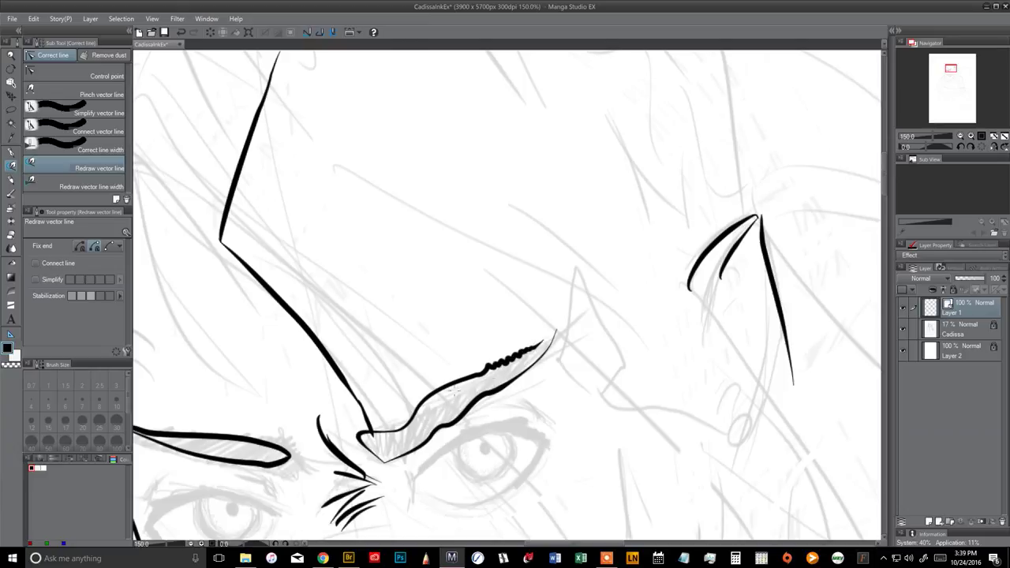
{"action": "mouse_move", "coordinate": [422, 409]}
{"action": "left_mouse_down"}
{"action": "mouse_move", "coordinate": [433, 414]}
{"action": "mouse_move", "coordinate": [446, 388]}
{"action": "mouse_move", "coordinate": [505, 360]}
{"action": "left_mouse_up"}
{"action": "left_click_drag", "start_coordinate": [544, 406], "coordinate": [573, 374]}
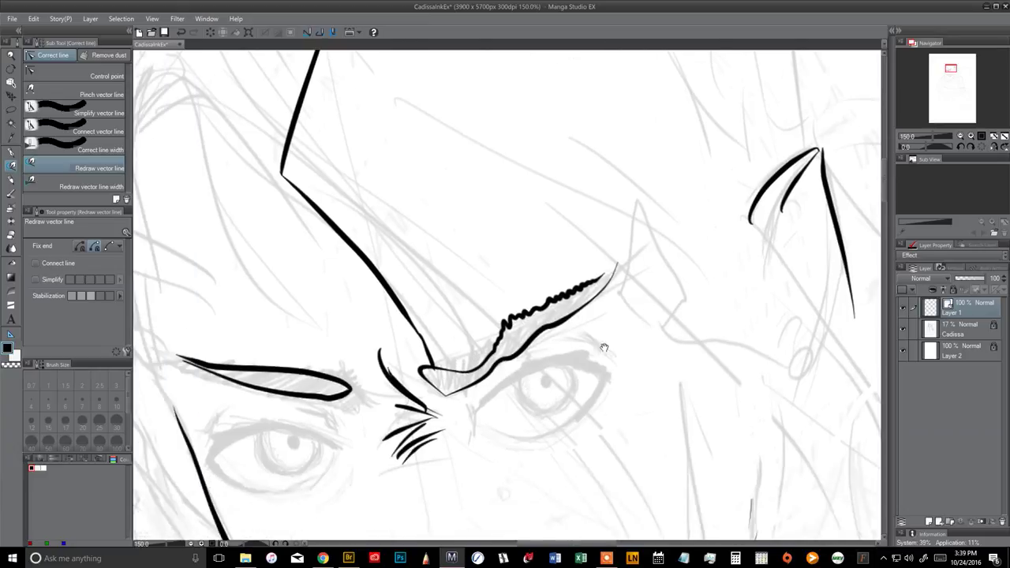
{"action": "left_click_drag", "start_coordinate": [493, 372], "coordinate": [445, 392]}
{"action": "left_click_drag", "start_coordinate": [530, 419], "coordinate": [537, 427]}
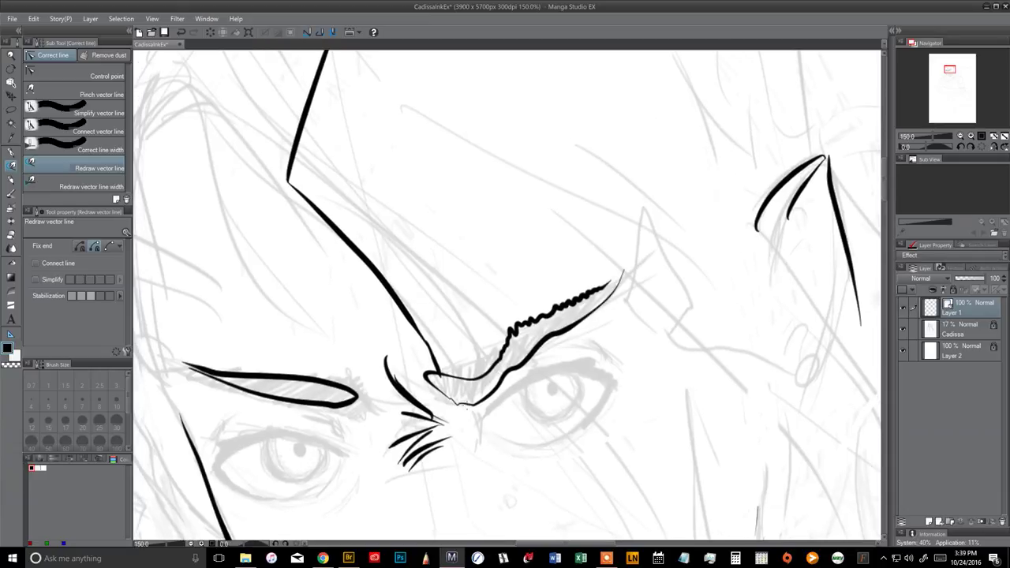
Thicken the lower left jawline with Redraw vector line width at brush size 22.9.
{"action": "left_click", "coordinate": [90, 187]}
{"action": "left_click_drag", "start_coordinate": [479, 246], "coordinate": [571, 183]}
{"action": "left_click_drag", "start_coordinate": [479, 287], "coordinate": [498, 341]}
{"action": "left_click_drag", "start_coordinate": [401, 367], "coordinate": [345, 307]}
{"action": "left_click_drag", "start_coordinate": [380, 366], "coordinate": [337, 229]}
{"action": "left_click_drag", "start_coordinate": [358, 296], "coordinate": [340, 271]}
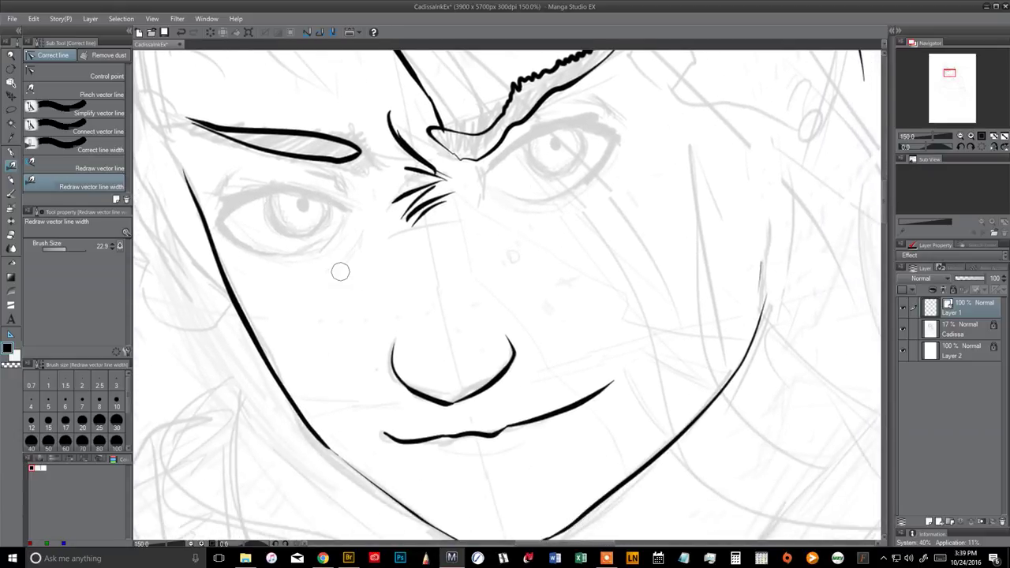
{"action": "left_click_drag", "start_coordinate": [421, 289], "coordinate": [379, 210]}
{"action": "left_click_drag", "start_coordinate": [485, 363], "coordinate": [442, 332]}
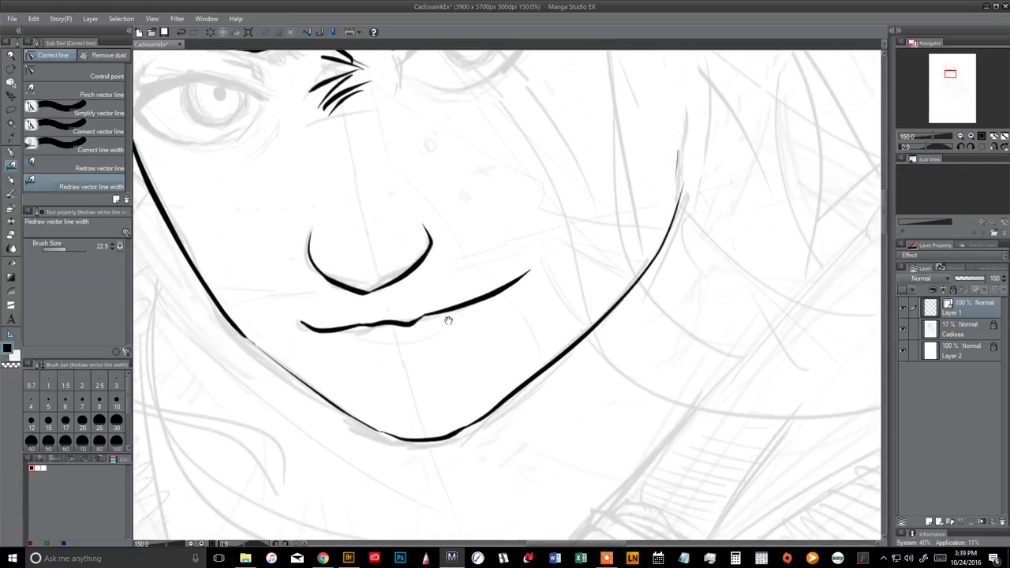
{"action": "mouse_move", "coordinate": [341, 407]}
{"action": "left_mouse_down"}
{"action": "mouse_move", "coordinate": [246, 339]}
{"action": "mouse_move", "coordinate": [211, 266]}
{"action": "left_mouse_up"}
{"action": "left_click_drag", "start_coordinate": [406, 312], "coordinate": [367, 282]}
Thicken the jawline from the chin up the right side with Redraw vector line width.
{"action": "mouse_move", "coordinate": [332, 381]}
{"action": "left_mouse_down"}
{"action": "mouse_move", "coordinate": [377, 415]}
{"action": "mouse_move", "coordinate": [453, 399]}
{"action": "mouse_move", "coordinate": [546, 326]}
{"action": "mouse_move", "coordinate": [635, 233]}
{"action": "left_mouse_up"}
{"action": "left_click_drag", "start_coordinate": [667, 367], "coordinate": [713, 485]}
{"action": "left_click_drag", "start_coordinate": [639, 401], "coordinate": [680, 434]}
{"action": "mouse_move", "coordinate": [589, 420]}
{"action": "left_mouse_down"}
{"action": "mouse_move", "coordinate": [593, 432]}
{"action": "mouse_move", "coordinate": [603, 421]}
{"action": "left_mouse_up"}
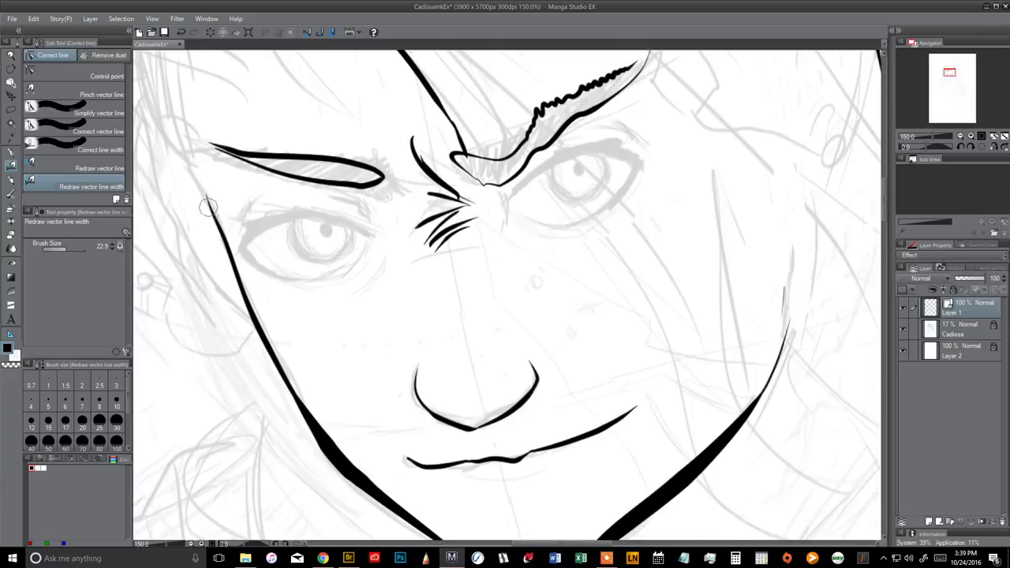
Redraw the width of the upper left jawline beside the eye, thickening it below its tapered tip.
{"action": "left_click_drag", "start_coordinate": [215, 216], "coordinate": [235, 251]}
{"action": "left_click_drag", "start_coordinate": [411, 327], "coordinate": [373, 302]}
{"action": "mouse_move", "coordinate": [215, 269]}
{"action": "left_mouse_down"}
{"action": "mouse_move", "coordinate": [205, 256]}
{"action": "mouse_move", "coordinate": [235, 320]}
{"action": "left_mouse_up"}
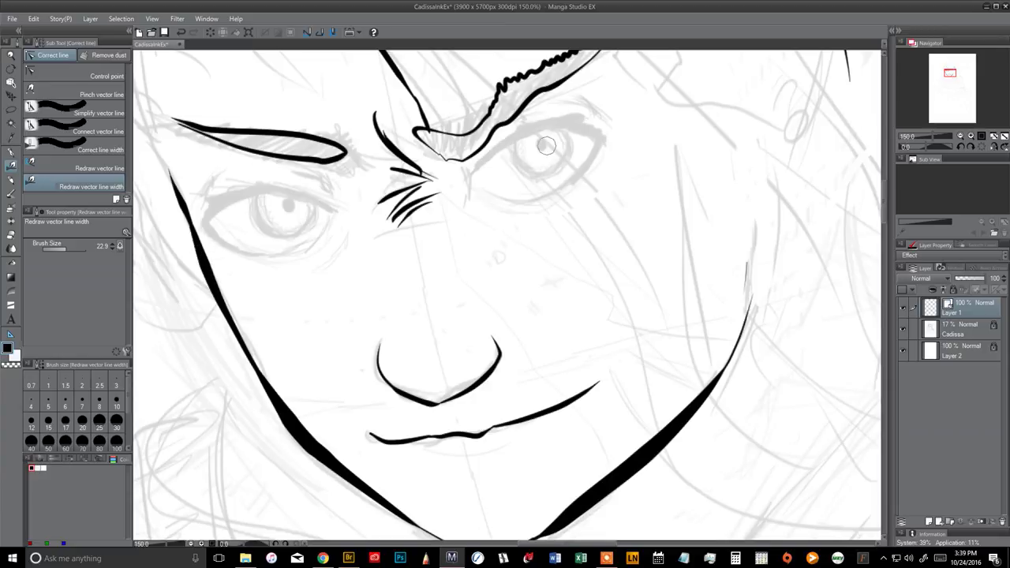
Examine the varied line widths of the inked jawline on both sides, close up and with the whole head in view.
{"action": "left_click_drag", "start_coordinate": [592, 229], "coordinate": [601, 185]}
{"action": "left_click_drag", "start_coordinate": [752, 229], "coordinate": [700, 318]}
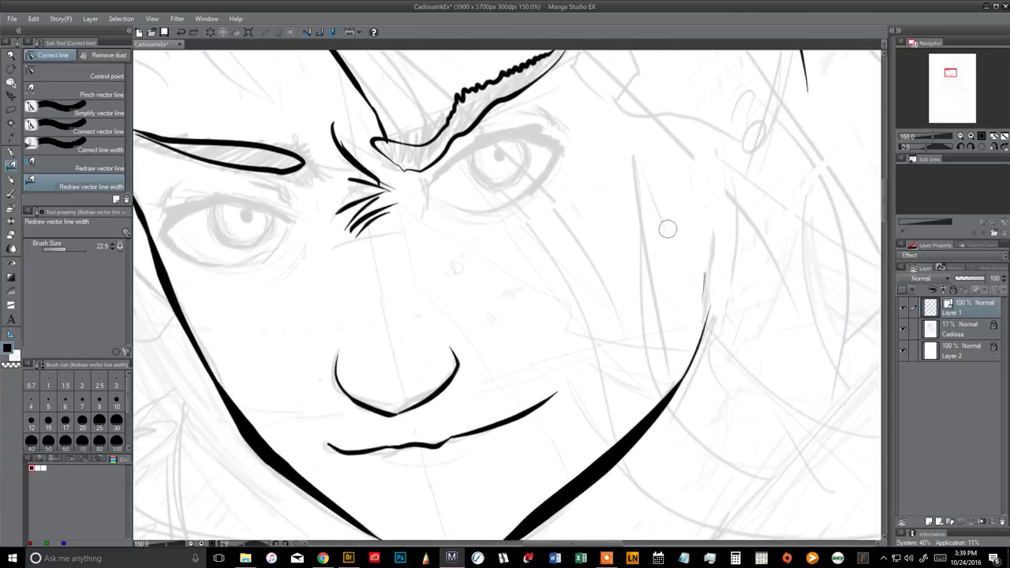
{"action": "left_click_drag", "start_coordinate": [662, 223], "coordinate": [707, 213]}
{"action": "mouse_move", "coordinate": [582, 279]}
{"action": "left_mouse_down"}
{"action": "mouse_move", "coordinate": [608, 251]}
{"action": "mouse_move", "coordinate": [579, 261]}
{"action": "left_mouse_up"}
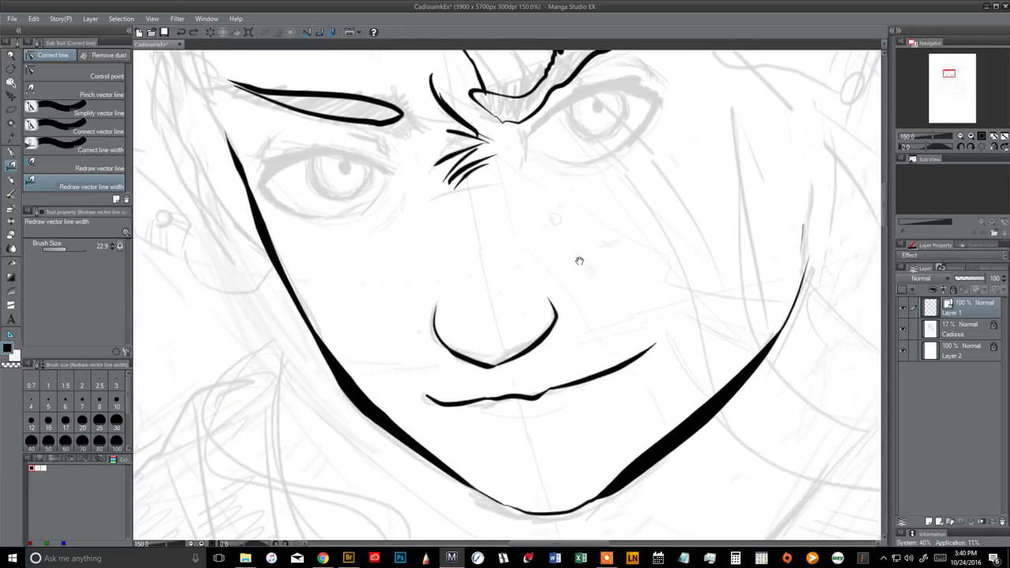
{"action": "left_click", "coordinate": [961, 136]}
{"action": "left_click", "coordinate": [961, 135]}
{"action": "left_click_drag", "start_coordinate": [713, 207], "coordinate": [650, 266]}
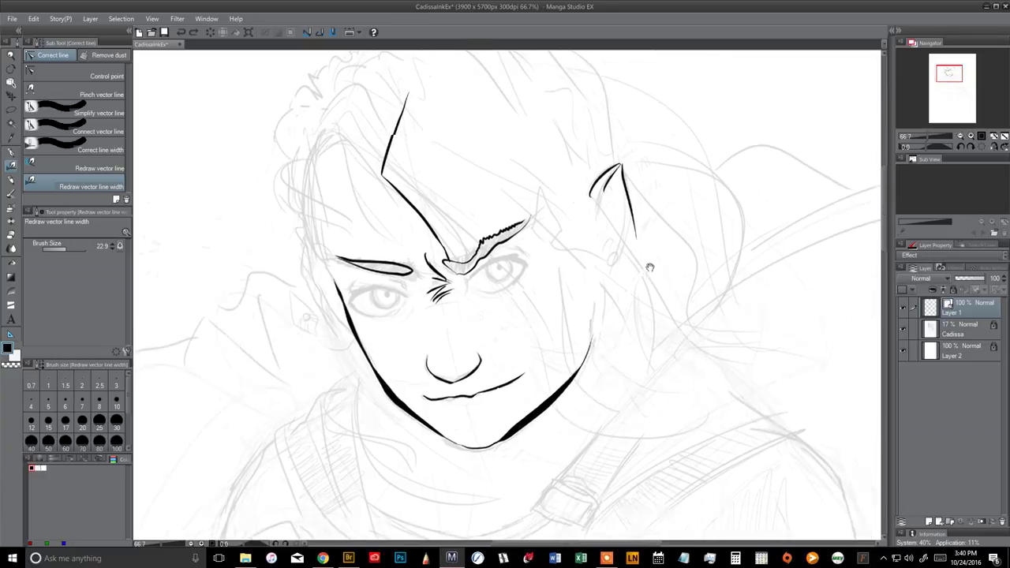
{"action": "left_click", "coordinate": [962, 136]}
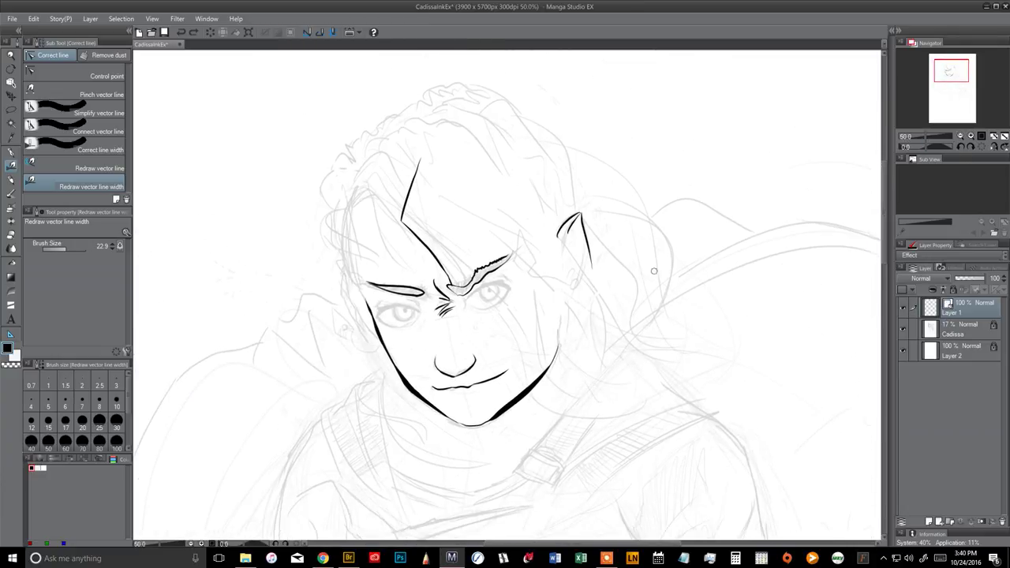
{"action": "left_click_drag", "start_coordinate": [333, 331], "coordinate": [343, 302]}
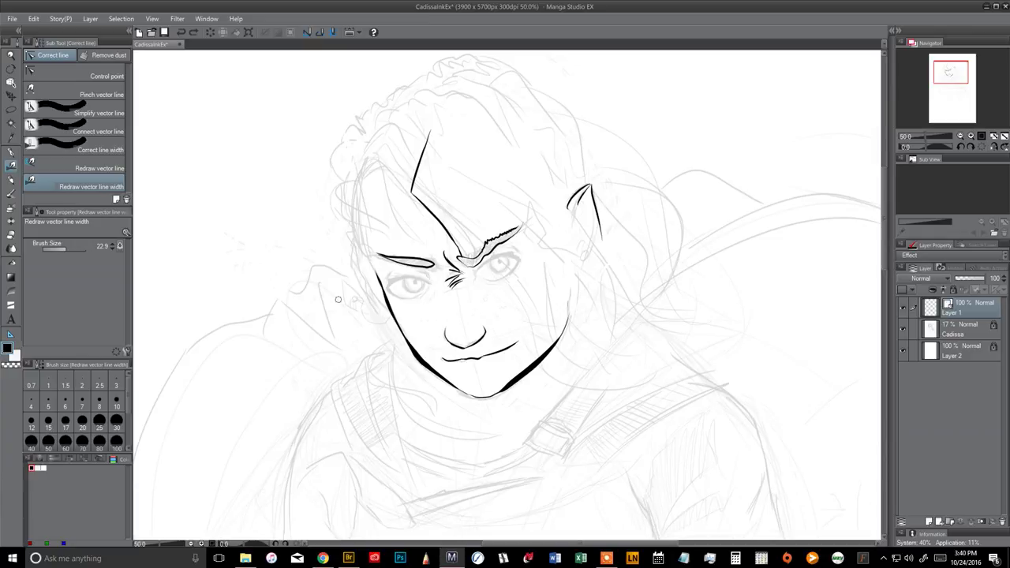
Inspect the right jawline and its tapered upper end at high magnification and compare it with the whole face.
{"action": "left_click", "coordinate": [970, 136]}
{"action": "left_click", "coordinate": [970, 136]}
{"action": "left_click", "coordinate": [969, 136]}
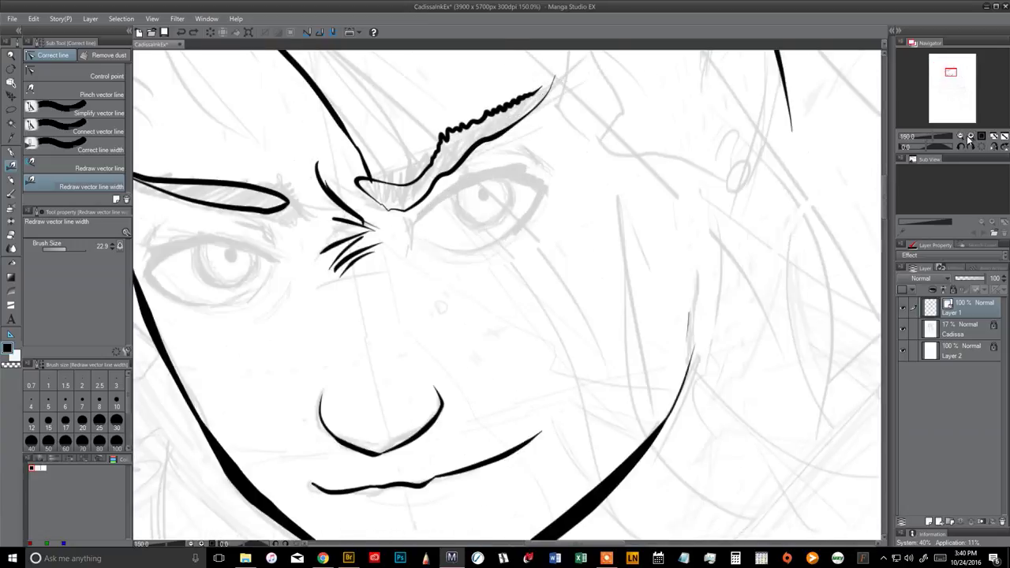
{"action": "left_click", "coordinate": [970, 136]}
{"action": "left_click", "coordinate": [970, 136]}
{"action": "left_click", "coordinate": [970, 137]}
{"action": "left_click_drag", "start_coordinate": [767, 266], "coordinate": [735, 135]}
{"action": "mouse_move", "coordinate": [719, 314]}
{"action": "left_mouse_down"}
{"action": "mouse_move", "coordinate": [699, 213]}
{"action": "mouse_move", "coordinate": [587, 225]}
{"action": "left_mouse_up"}
{"action": "left_click", "coordinate": [960, 136]}
{"action": "left_click", "coordinate": [961, 136]}
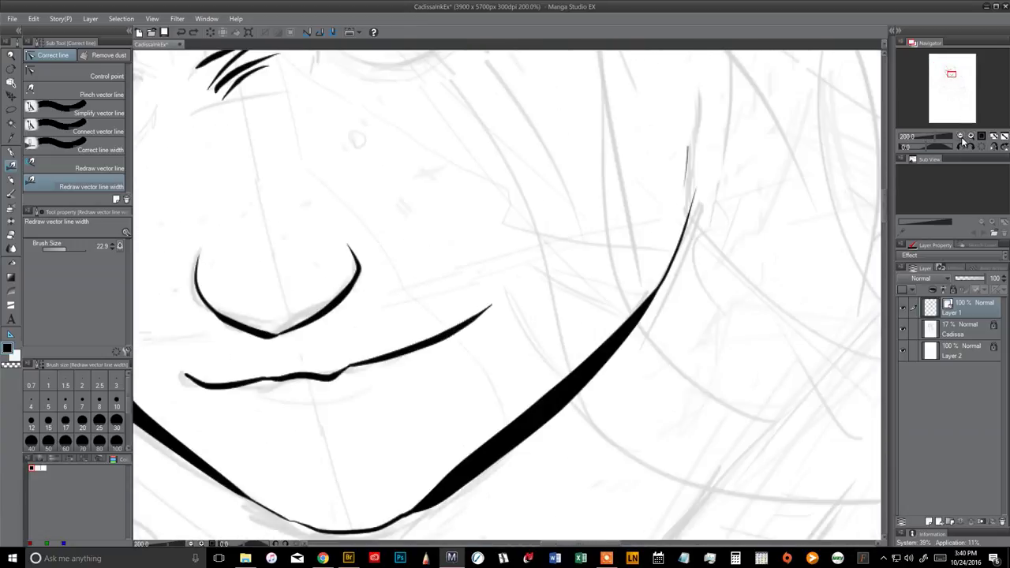
{"action": "left_click", "coordinate": [960, 136]}
{"action": "left_click", "coordinate": [960, 137]}
{"action": "left_click", "coordinate": [961, 137]}
{"action": "mouse_move", "coordinate": [724, 177]}
{"action": "left_mouse_down"}
{"action": "mouse_move", "coordinate": [700, 236]}
{"action": "mouse_move", "coordinate": [712, 277]}
{"action": "left_mouse_up"}
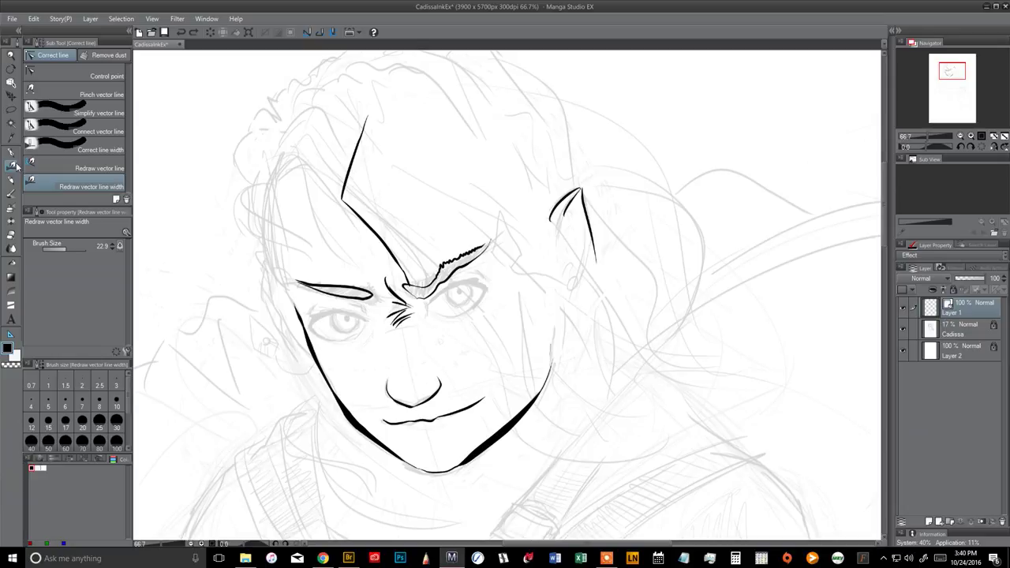
Select the raised eyebrow's jagged vector outline with the Object tool and delete it.
{"action": "left_click", "coordinate": [11, 81]}
{"action": "left_click", "coordinate": [469, 268]}
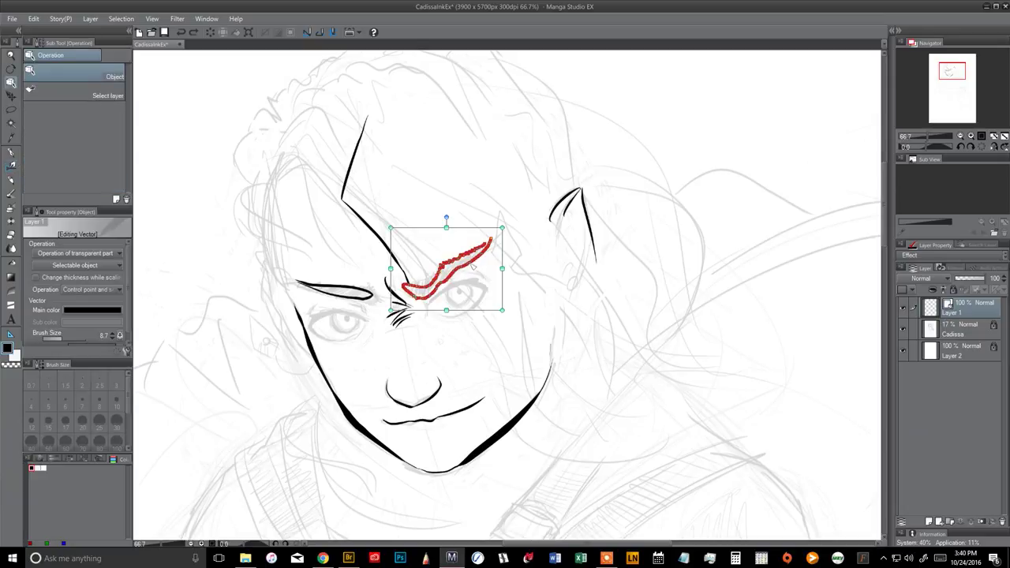
{"action": "key", "text": "Delete"}
Delete the two vector hairline strokes on the forehead and the short leftover piece between the eyebrows.
{"action": "left_click", "coordinate": [385, 251]}
{"action": "key", "text": "Delete"}
{"action": "left_click_drag", "start_coordinate": [350, 175], "coordinate": [370, 204]}
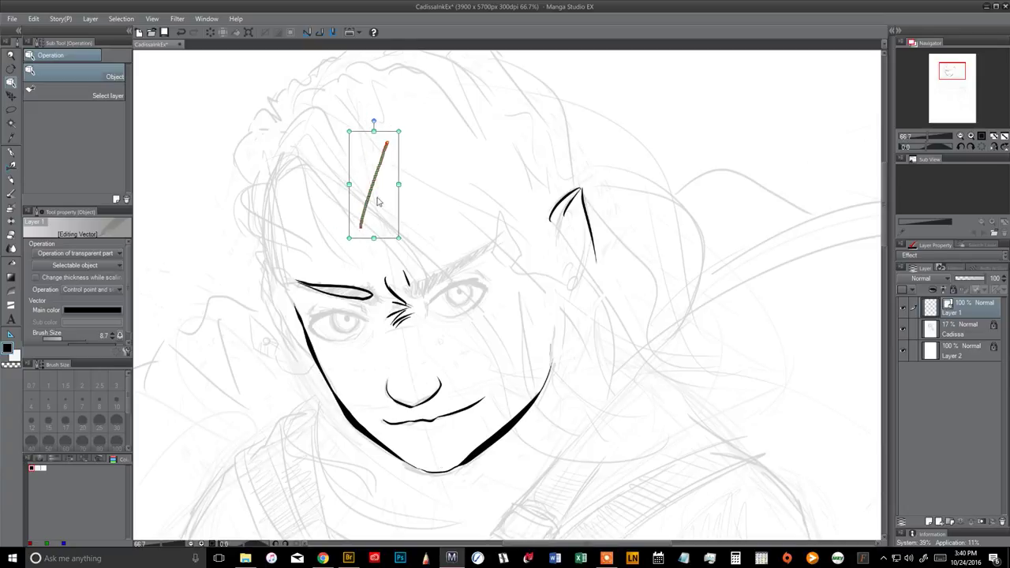
{"action": "key", "text": "Delete"}
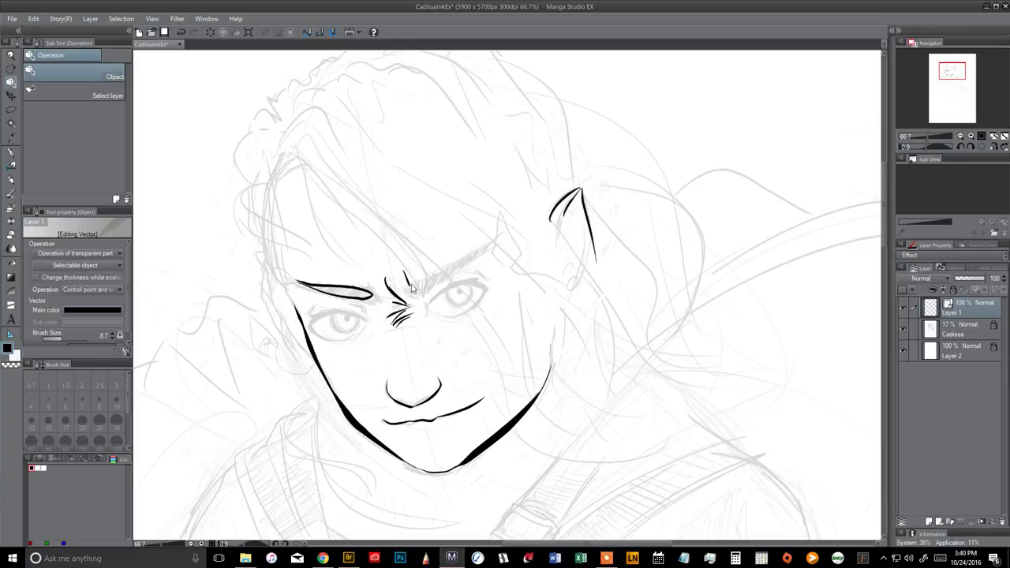
{"action": "left_click", "coordinate": [408, 284]}
{"action": "key", "text": "Delete"}
{"action": "left_click_drag", "start_coordinate": [960, 72], "coordinate": [959, 72]}
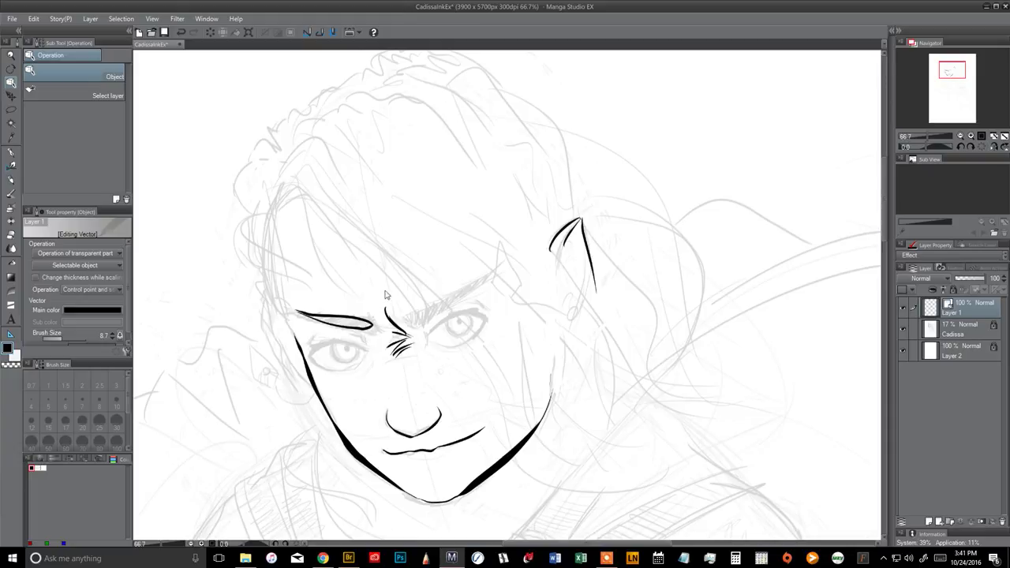